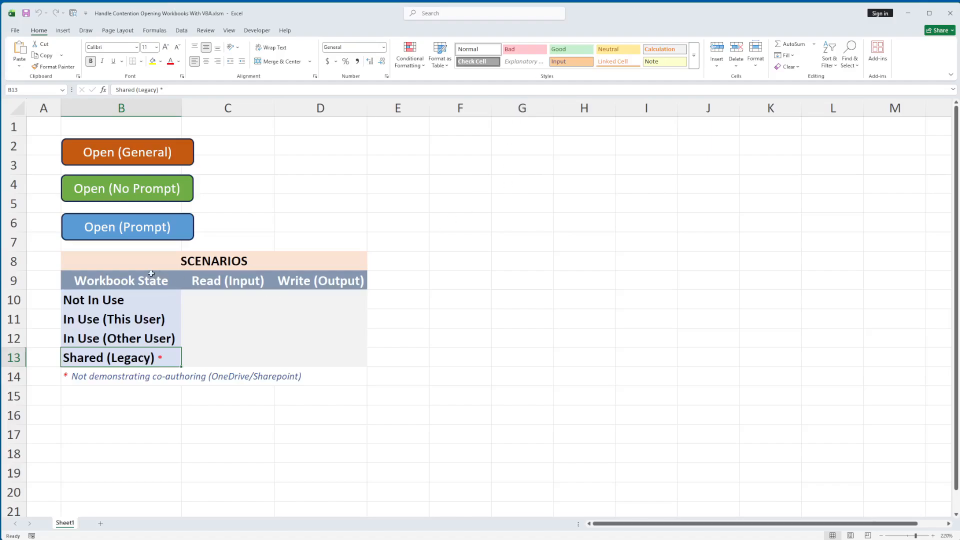
Review the four workbook states listed in the SCENARIOS table, from Not In Use to Shared (Legacy).
{"action": "left_click", "coordinate": [131, 299]}
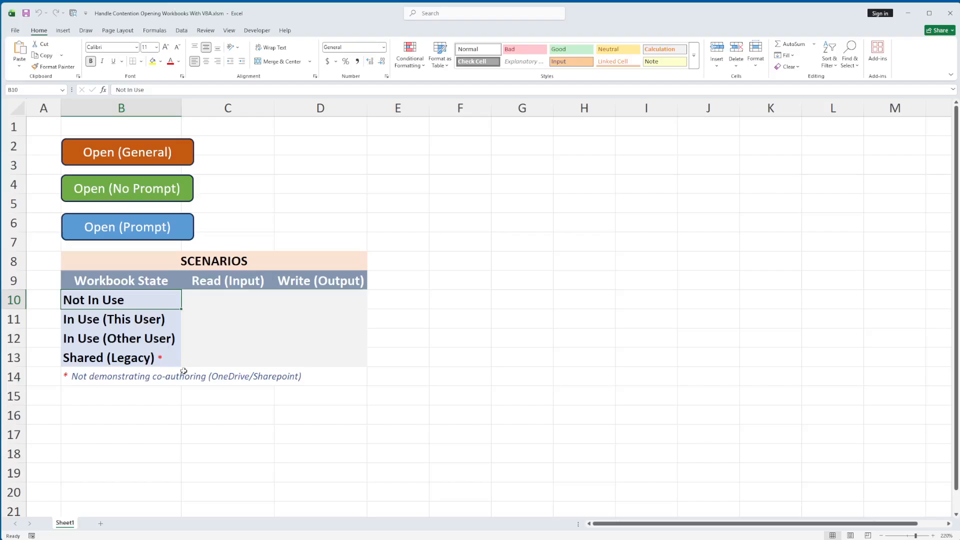
{"action": "left_click", "coordinate": [150, 360], "text": "shift"}
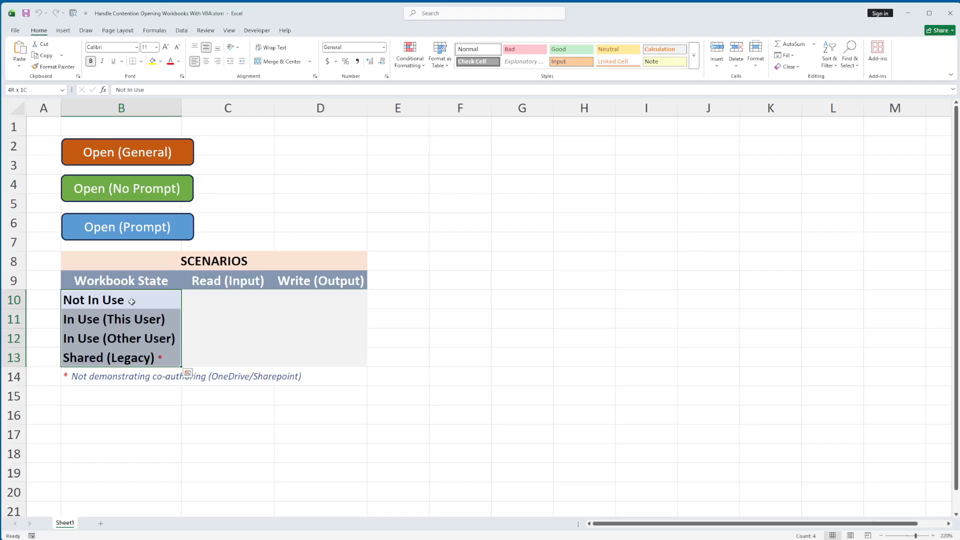
{"action": "left_click", "coordinate": [138, 302]}
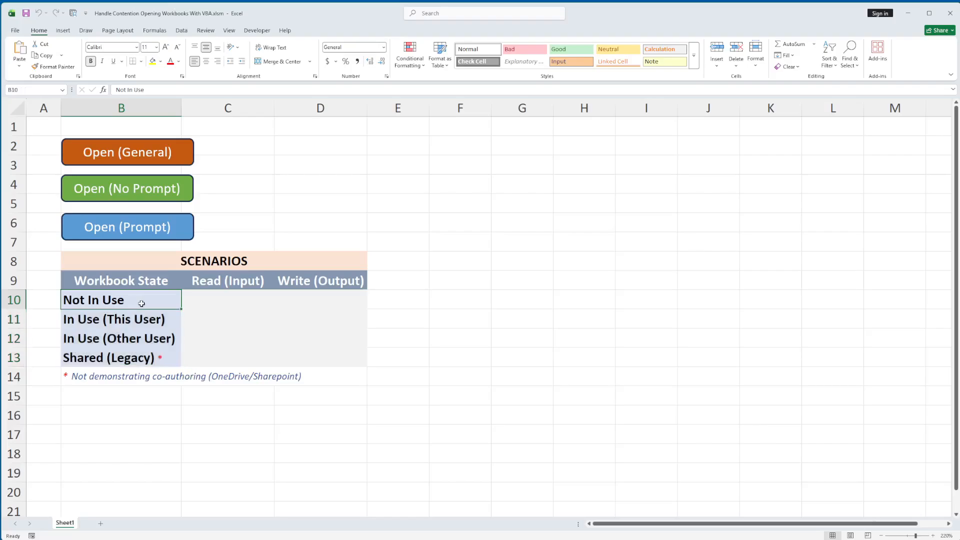
{"action": "key", "text": "Down"}
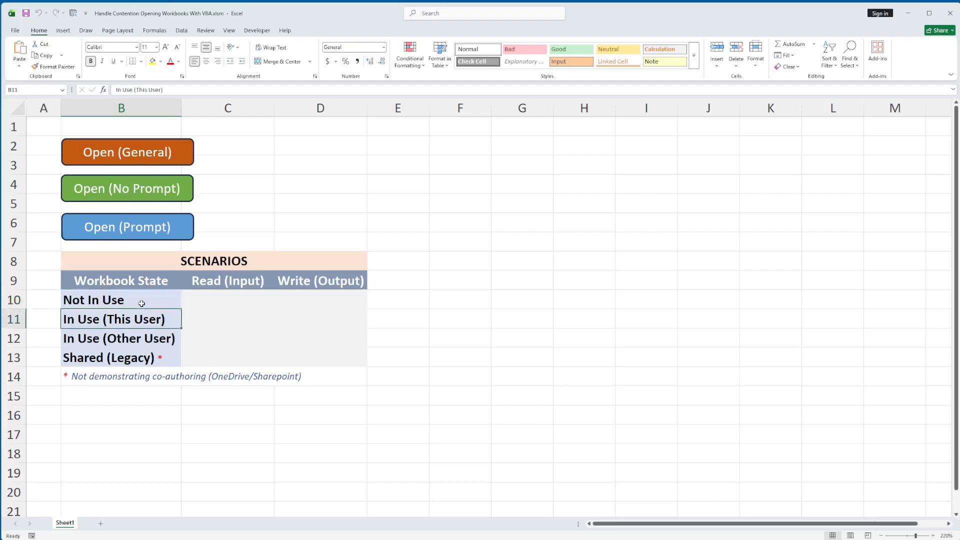
{"action": "key", "text": "Down"}
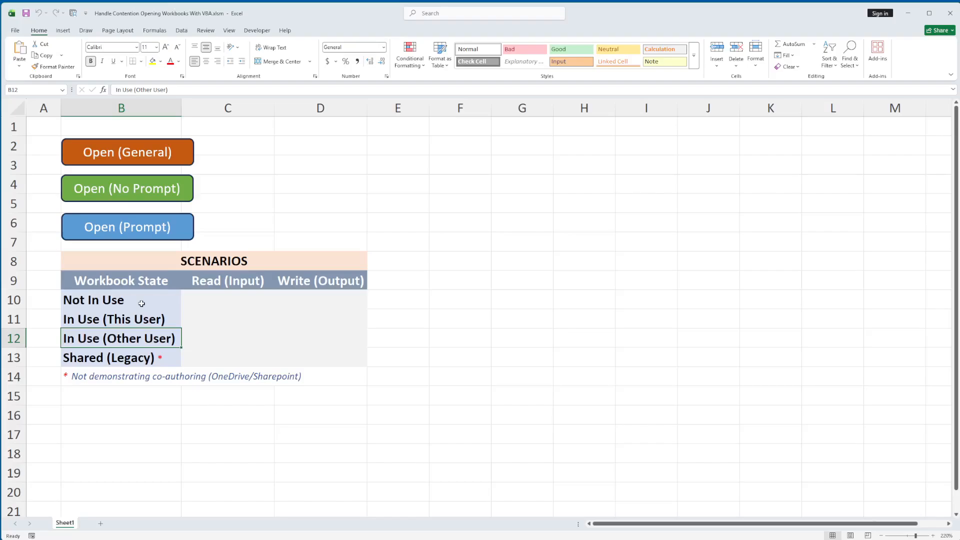
{"action": "key", "text": "Down"}
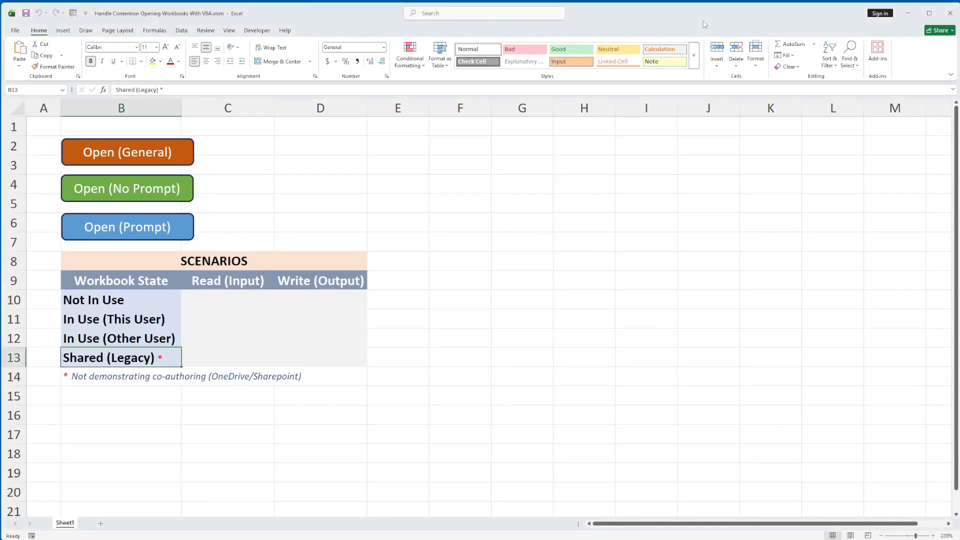
Open the VBA code editor and examine the block of variable declarations in the OpenSourceBasic procedure.
{"action": "key", "text": "alt+F11"}
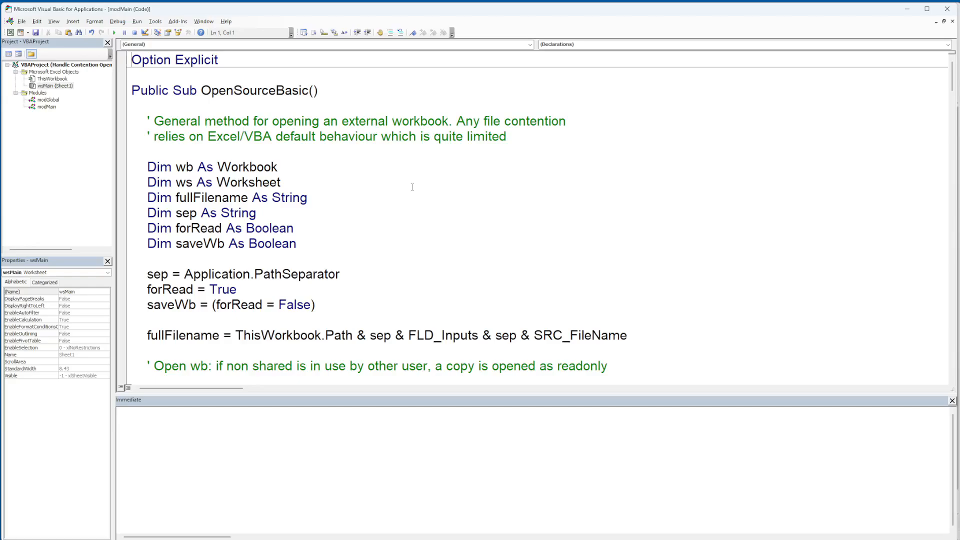
{"action": "left_click", "coordinate": [282, 167]}
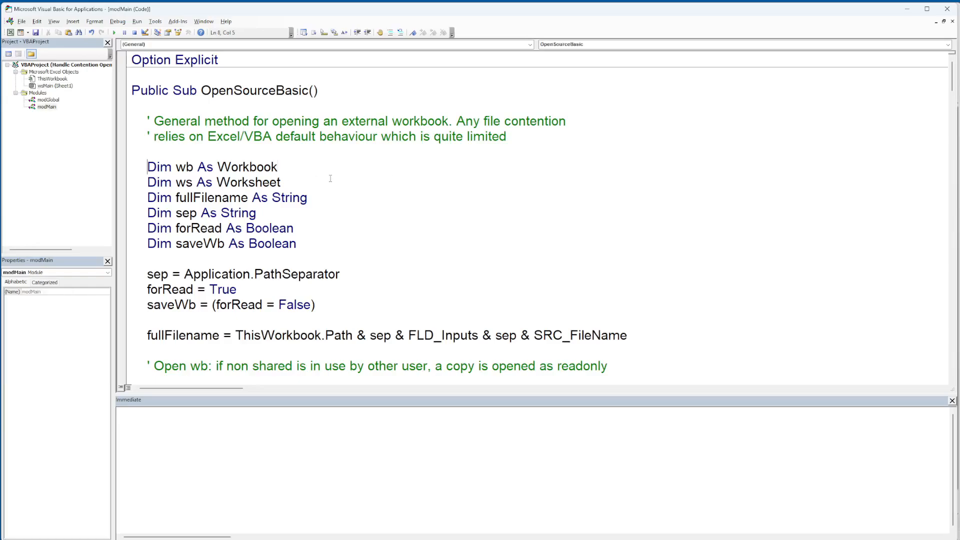
{"action": "key", "text": "shift+Down"}
{"action": "key", "text": "shift+Down"}
{"action": "key", "text": "shift+Down"}
{"action": "key", "text": "shift+Down"}
{"action": "key", "text": "shift+Down"}
{"action": "key", "text": "shift+Down"}
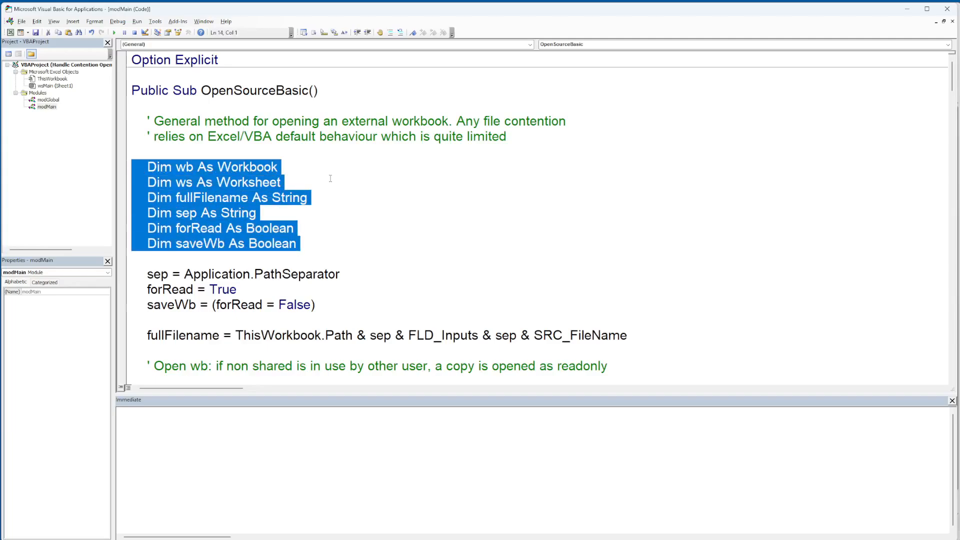
{"action": "key", "text": "Down"}
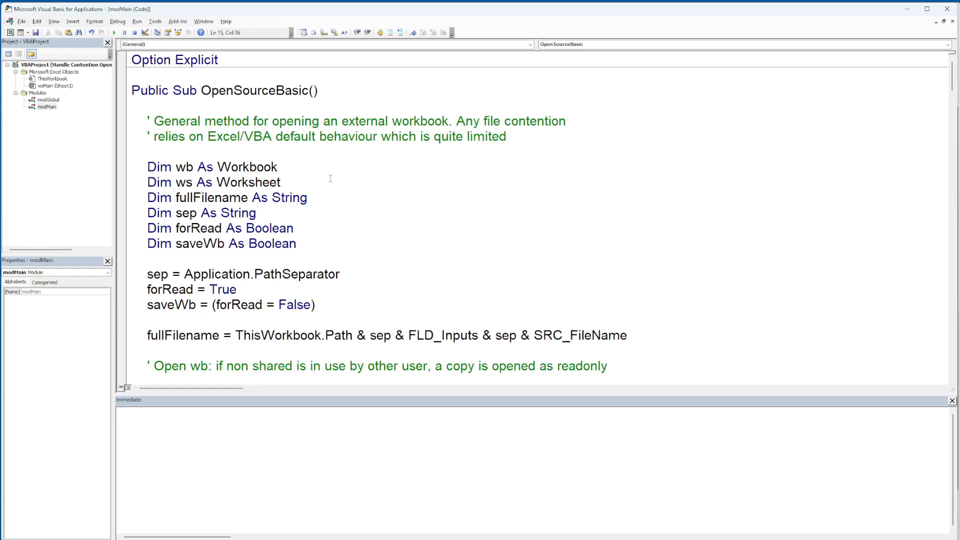
Add a temporary comment showing "\" after the sep assignment in OpenSourceBasic and delete it again.
{"action": "type", "text": "' \"\\\""}
{"action": "key", "text": "shift+Left"}
{"action": "key", "text": "shift+Left"}
{"action": "key", "text": "shift+Left"}
{"action": "key", "text": "Left"}
{"action": "key", "text": "Left"}
{"action": "key", "text": "shift+End"}
{"action": "key", "text": "Delete"}
Examine the forRead and saveWb assignments and the expression that builds fullFilename in OpenSourceBasic.
{"action": "key", "text": "shift+Home"}
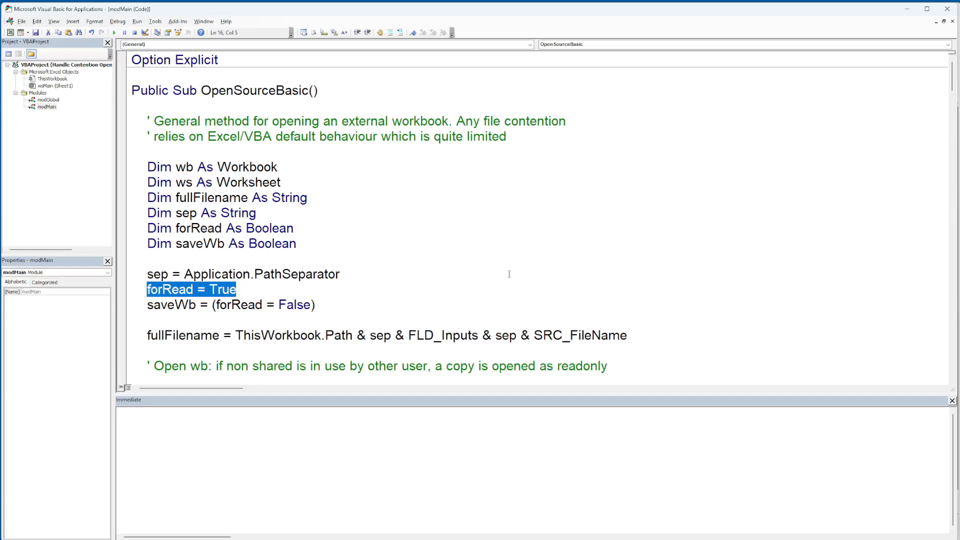
{"action": "key", "text": "Down"}
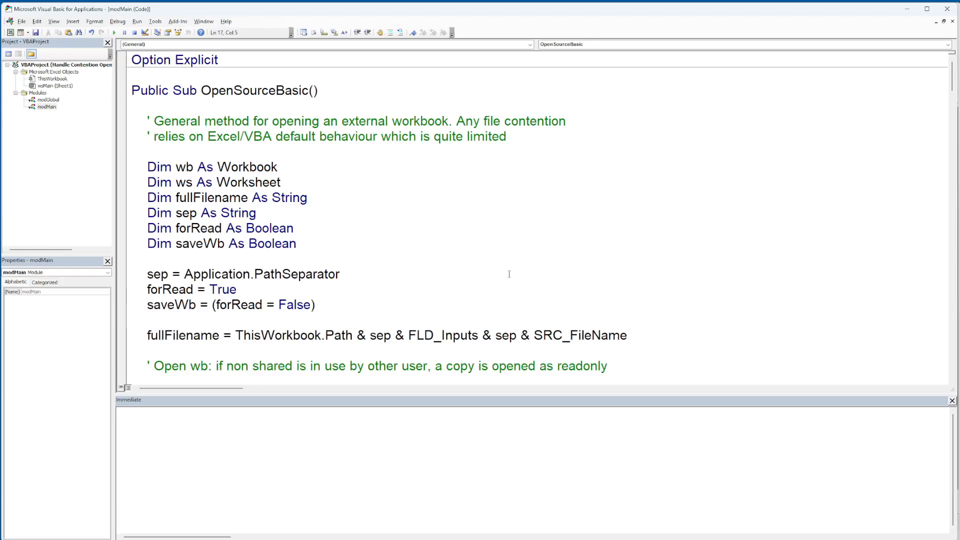
{"action": "key", "text": "ctrl+shift+Right"}
{"action": "key", "text": "shift+Left"}
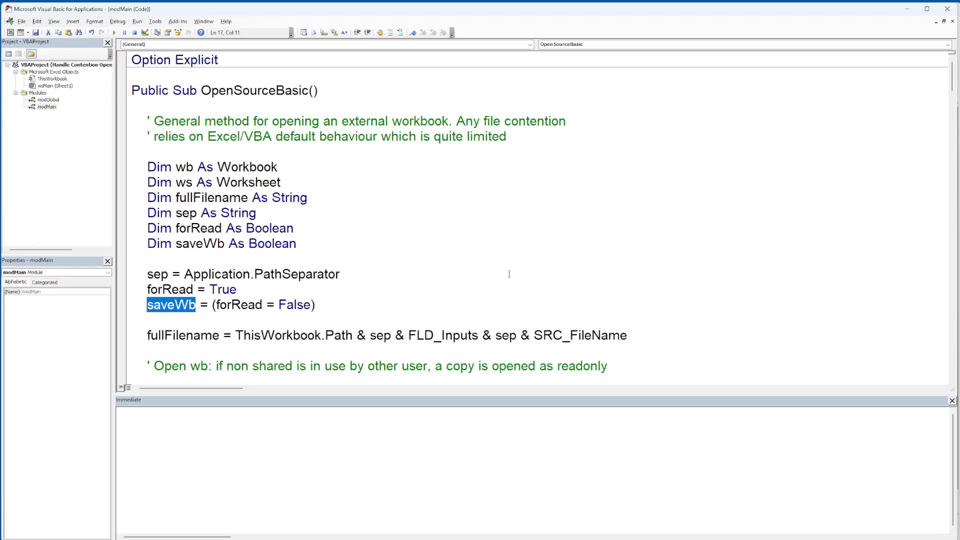
{"action": "key", "text": "Down"}
{"action": "scroll", "coordinate": [339, 305], "scroll_direction": "down", "scroll_amount": 2}
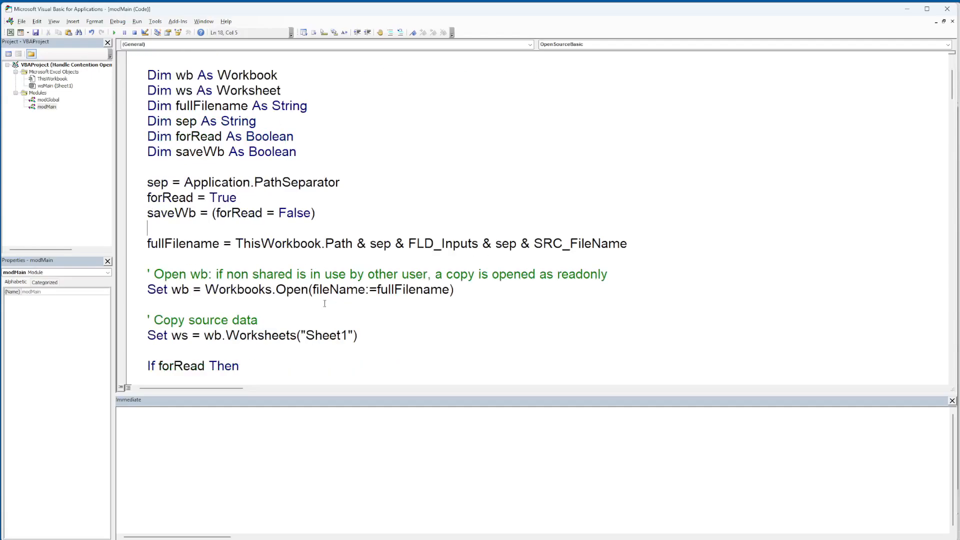
{"action": "left_click", "coordinate": [193, 247]}
{"action": "key", "text": "ctrl+Right"}
{"action": "key", "text": "ctrl+Right"}
{"action": "key", "text": "shift+End"}
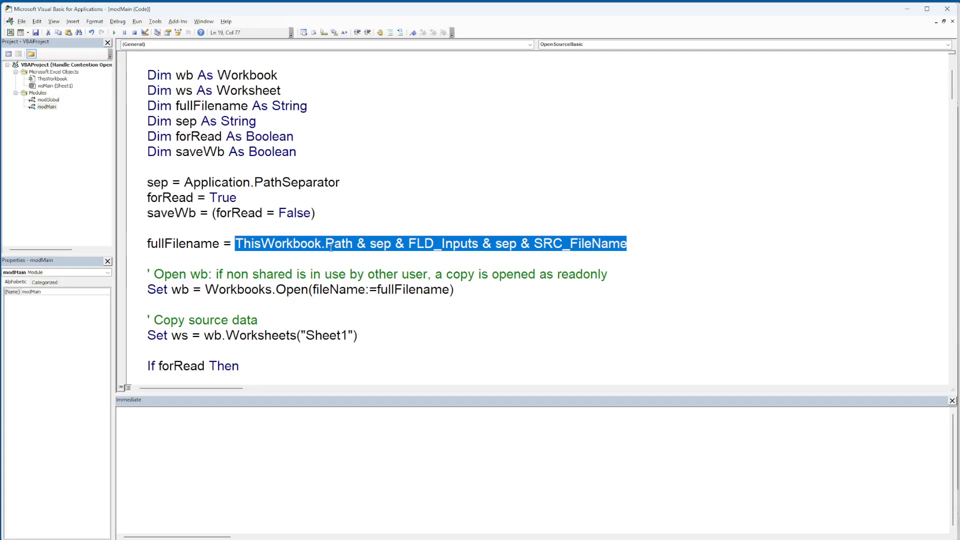
{"action": "left_click", "coordinate": [394, 258]}
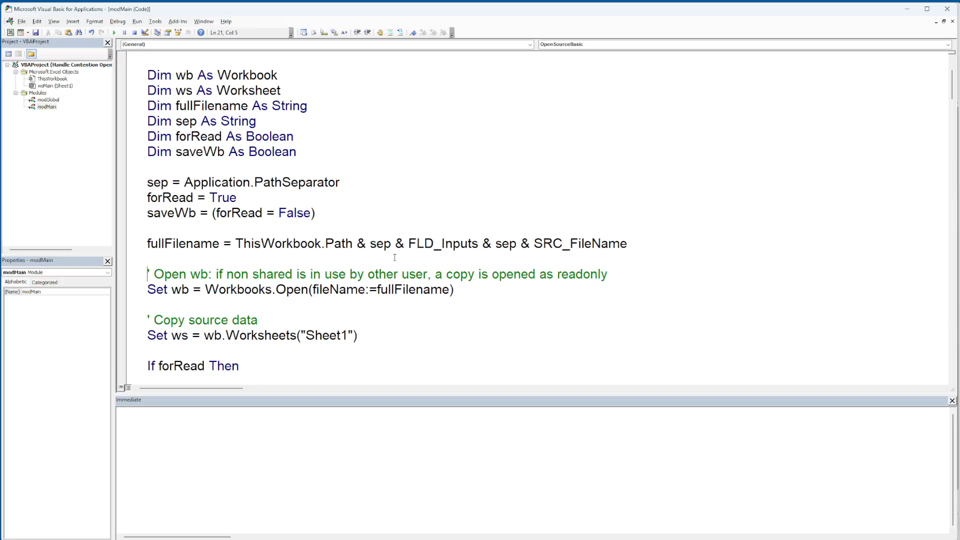
Examine the Workbooks.Open statement with its fileName argument, and the declaration of the wb variable it assigns.
{"action": "key", "text": "Down"}
{"action": "scroll", "coordinate": [231, 253], "scroll_direction": "down", "scroll_amount": 1}
{"action": "double_click", "coordinate": [238, 244]}
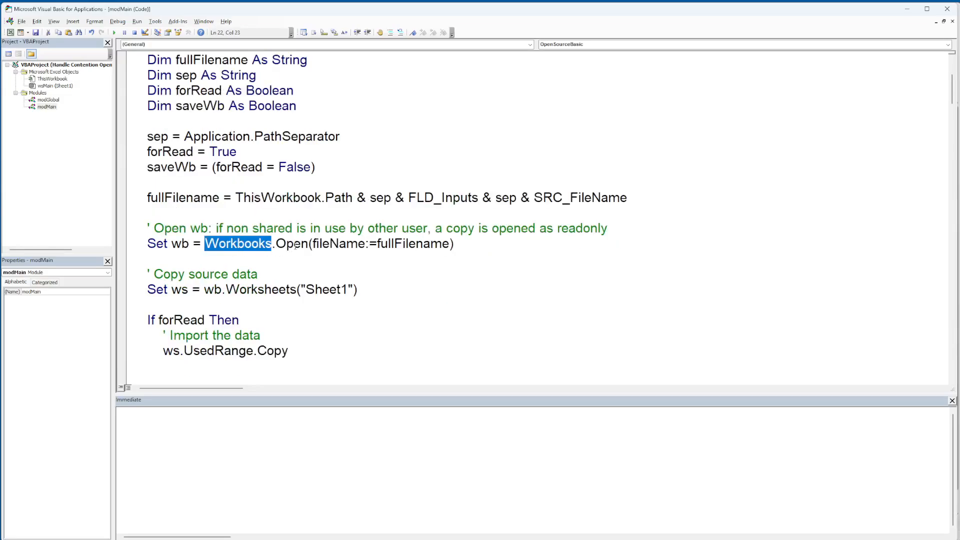
{"action": "double_click", "coordinate": [294, 244]}
{"action": "double_click", "coordinate": [327, 244]}
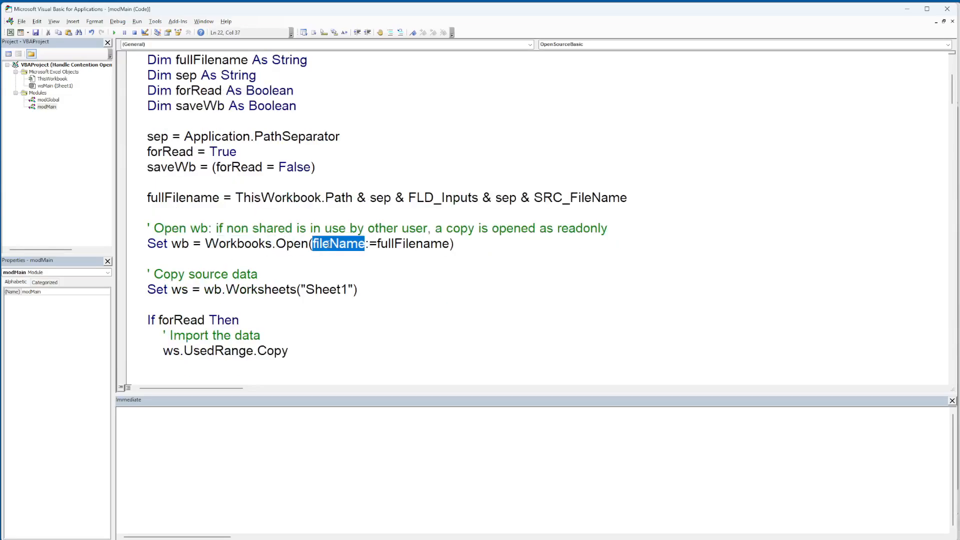
{"action": "left_click", "coordinate": [404, 243]}
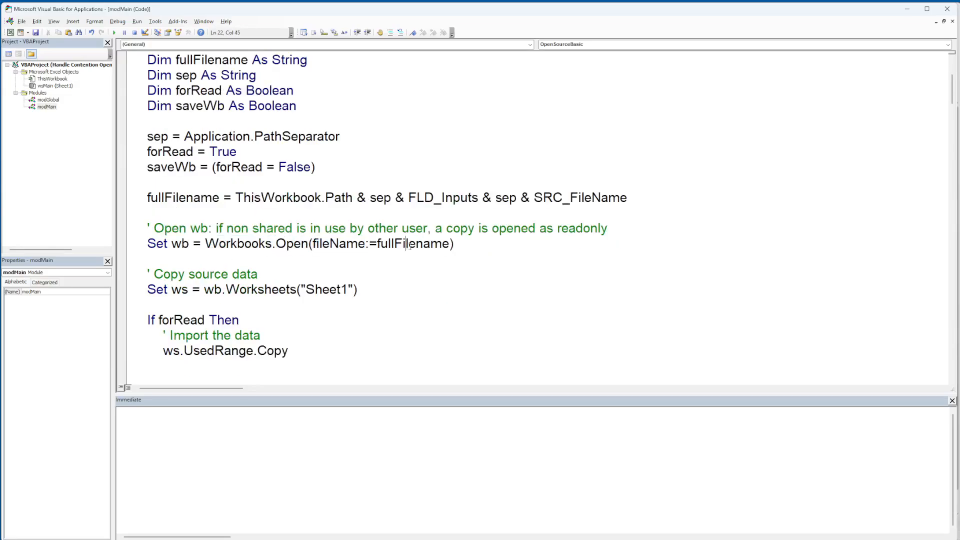
{"action": "double_click", "coordinate": [186, 243]}
{"action": "scroll", "coordinate": [377, 350], "scroll_direction": "up", "scroll_amount": 2}
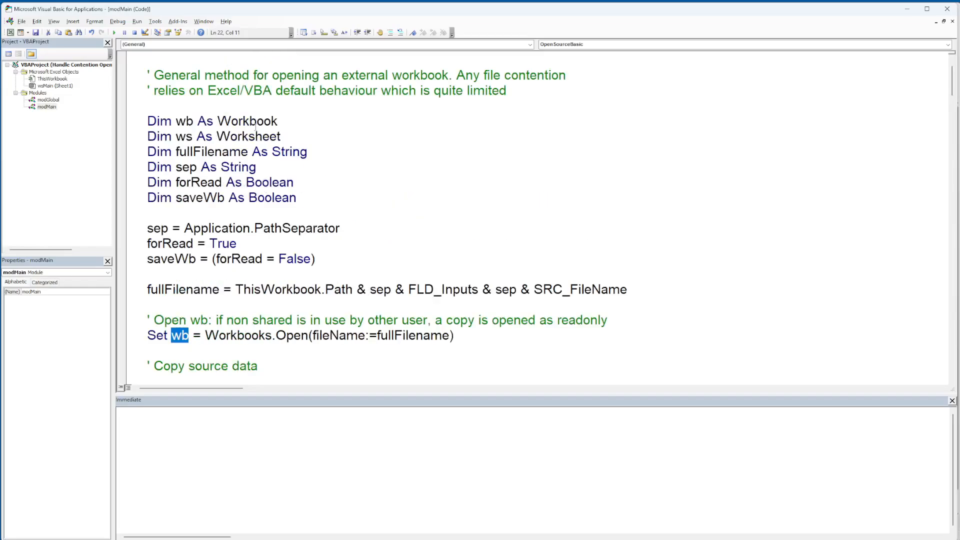
{"action": "left_click", "coordinate": [288, 120]}
{"action": "key", "text": "shift+Home"}
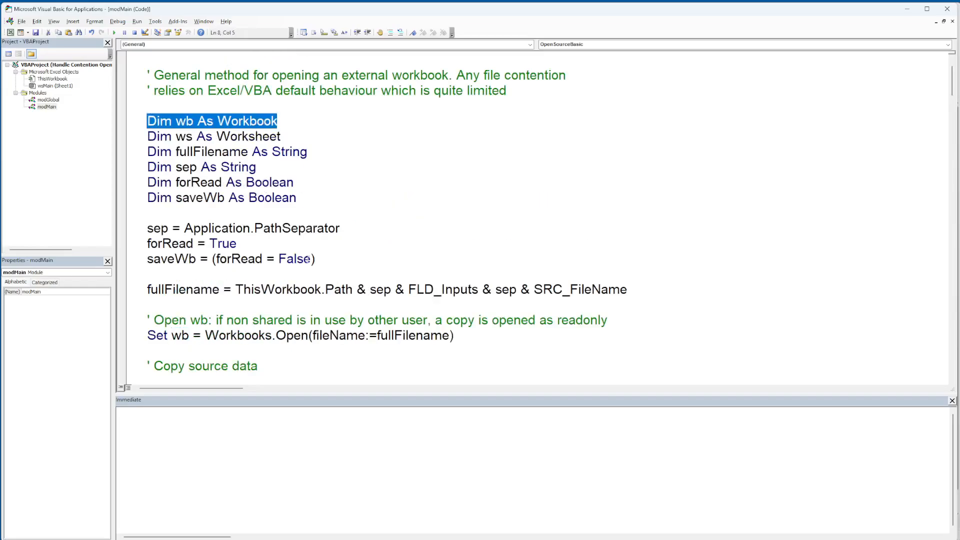
Examine the statement that sets ws to the opened workbook's "Sheet1" worksheet.
{"action": "scroll", "coordinate": [307, 265], "scroll_direction": "down", "scroll_amount": 2}
{"action": "scroll", "coordinate": [315, 355], "scroll_direction": "down", "scroll_amount": 1}
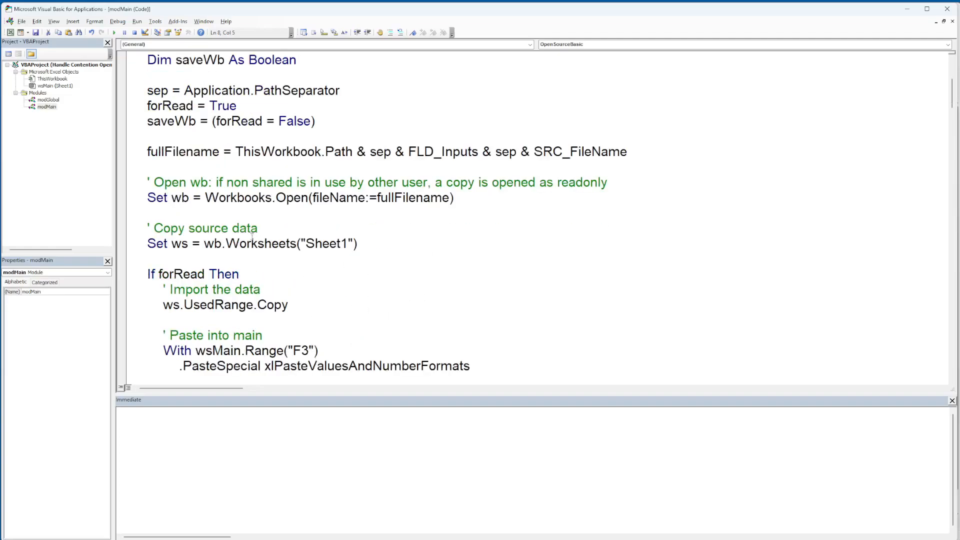
{"action": "scroll", "coordinate": [252, 235], "scroll_direction": "down", "scroll_amount": 2}
{"action": "left_click", "coordinate": [171, 151]}
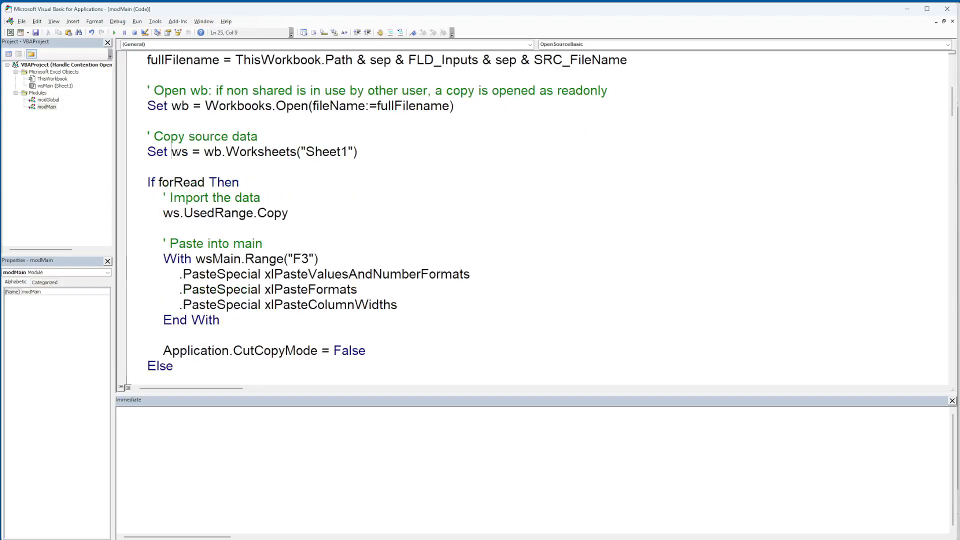
{"action": "double_click", "coordinate": [326, 151]}
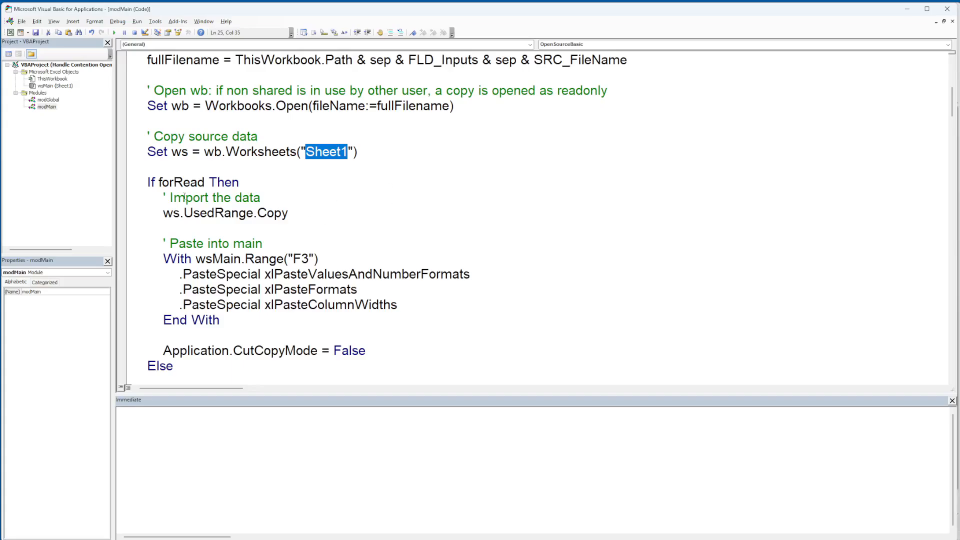
Examine the If forRead branch that copies the source's used range and pastes it into wsMain at F3.
{"action": "left_click", "coordinate": [154, 182]}
{"action": "key", "text": "shift+End"}
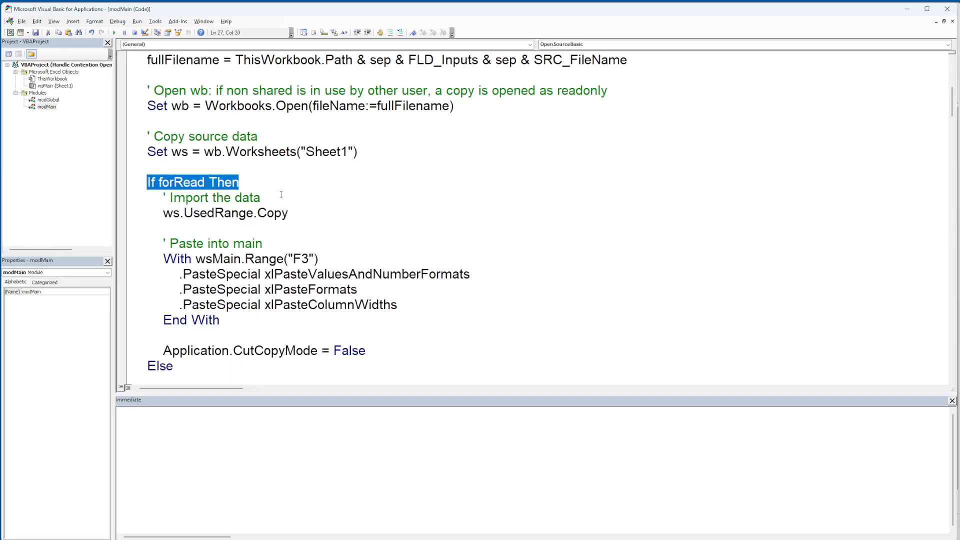
{"action": "left_click", "coordinate": [358, 202]}
{"action": "key", "text": "shift+Down"}
{"action": "key", "text": "shift+Down"}
{"action": "key", "text": "shift+Down"}
{"action": "key", "text": "shift+Down"}
{"action": "key", "text": "shift+Down"}
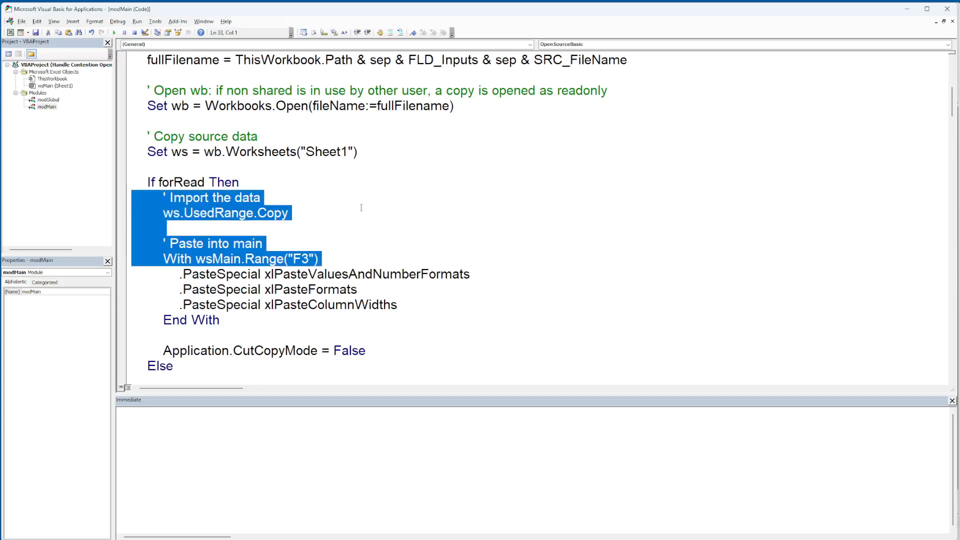
{"action": "key", "text": "shift+Down"}
{"action": "key", "text": "shift+Down"}
{"action": "key", "text": "shift+Down"}
{"action": "key", "text": "shift+Down"}
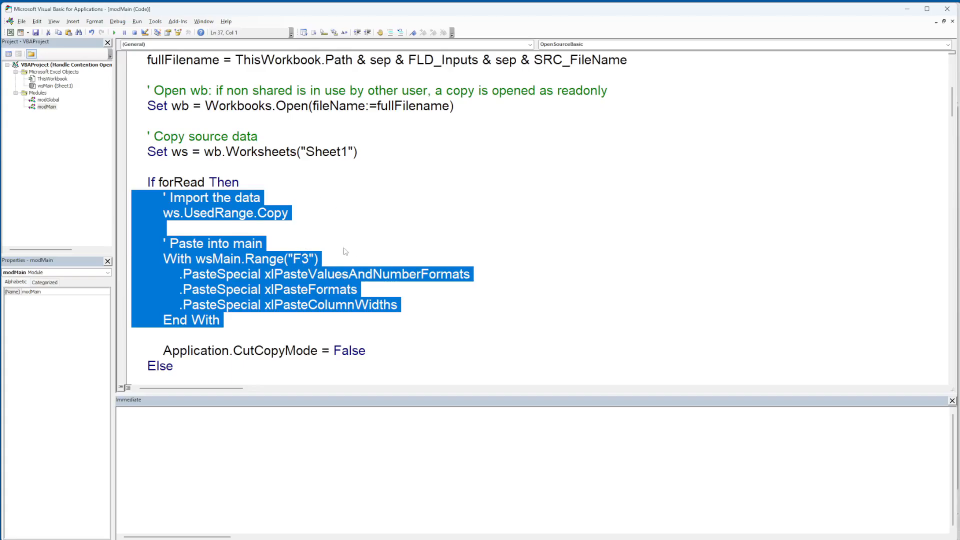
{"action": "left_click", "coordinate": [328, 289]}
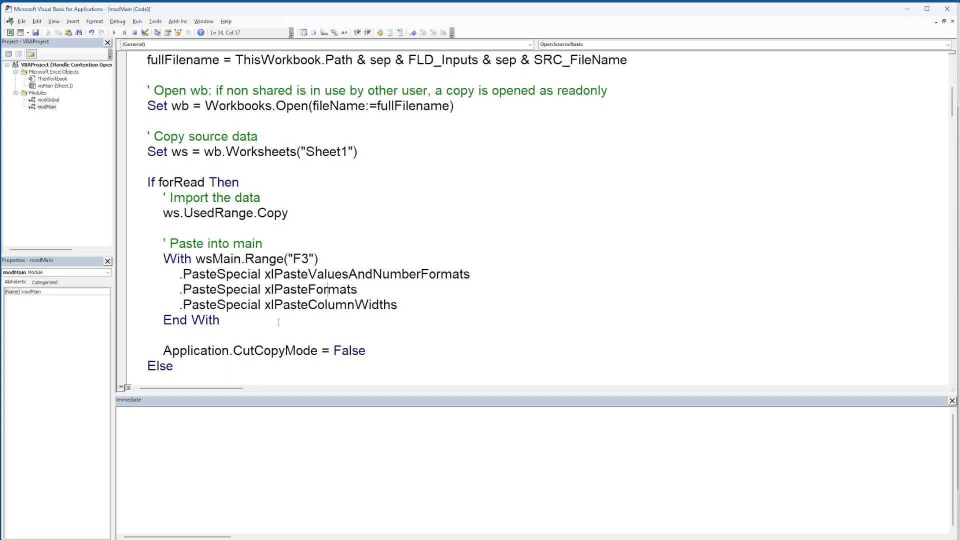
Examine the Else branch that updates the price in D6, and the wb.Close saveWb statement.
{"action": "scroll", "coordinate": [298, 322], "scroll_direction": "down", "scroll_amount": 2}
{"action": "left_click", "coordinate": [186, 274]}
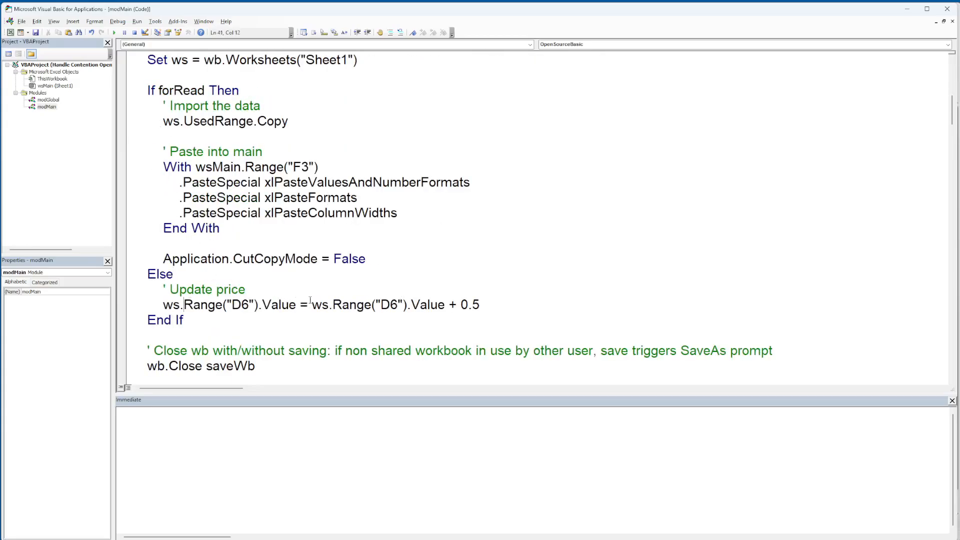
{"action": "key", "text": "shift+End"}
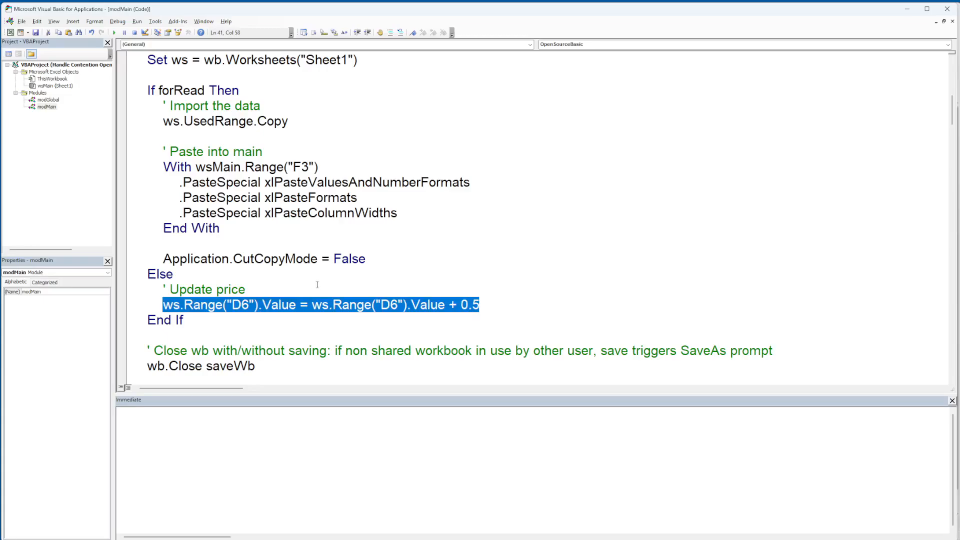
{"action": "scroll", "coordinate": [317, 285], "scroll_direction": "down", "scroll_amount": 2}
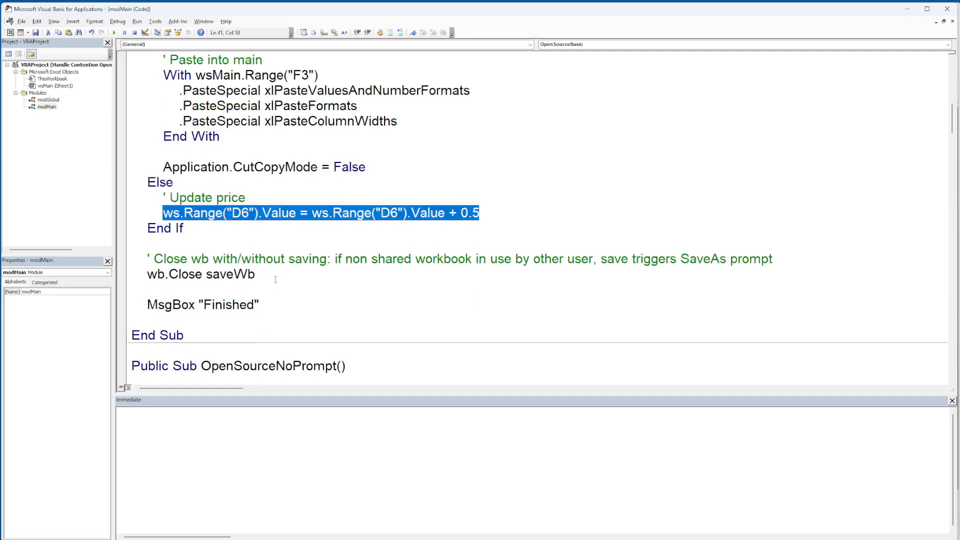
{"action": "left_click", "coordinate": [276, 280]}
{"action": "left_click", "coordinate": [158, 274]}
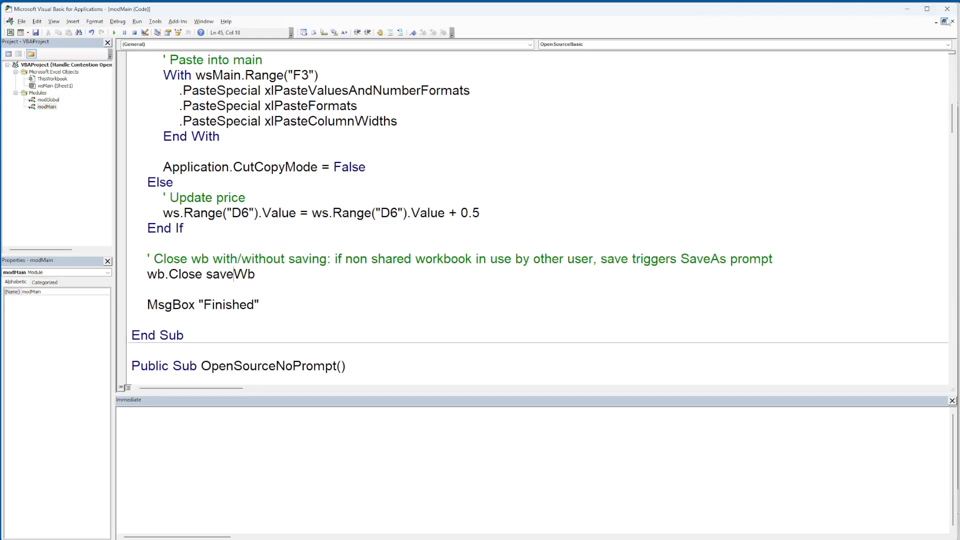
Enter the workflow notes "open wb", "do something" and "close (save/dont)" in cells F10 to F12 of the scenarios sheet.
{"action": "type", "text": "open"}
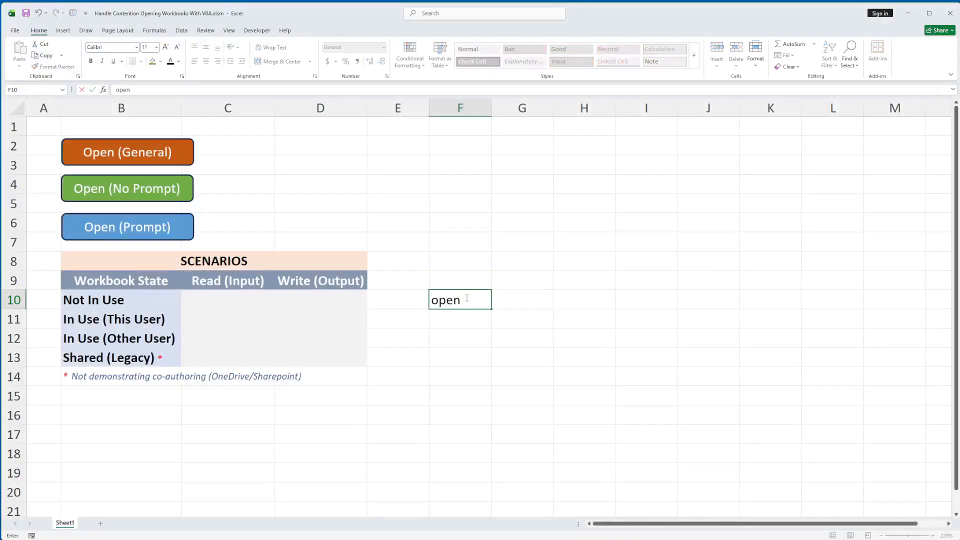
{"action": "type", "text": " wb"}
{"action": "key", "text": "Return"}
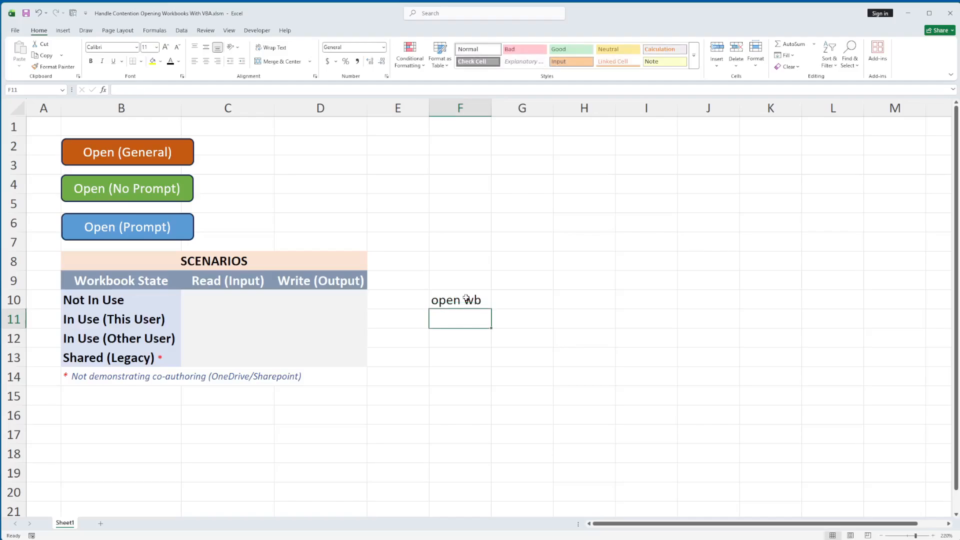
{"action": "type", "text": "do something"}
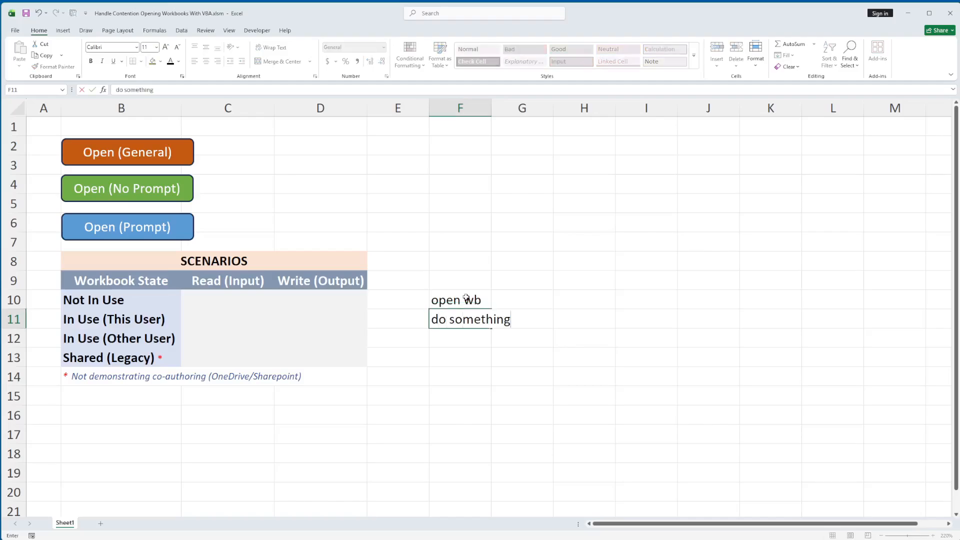
{"action": "key", "text": "Return"}
{"action": "type", "text": "close"}
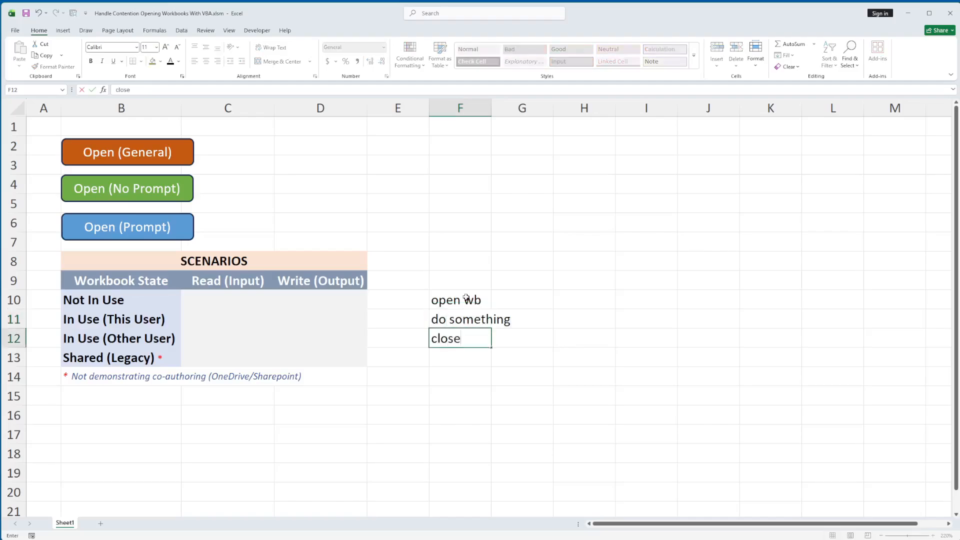
{"action": "type", "text": " (save/dont)"}
{"action": "key", "text": "Return"}
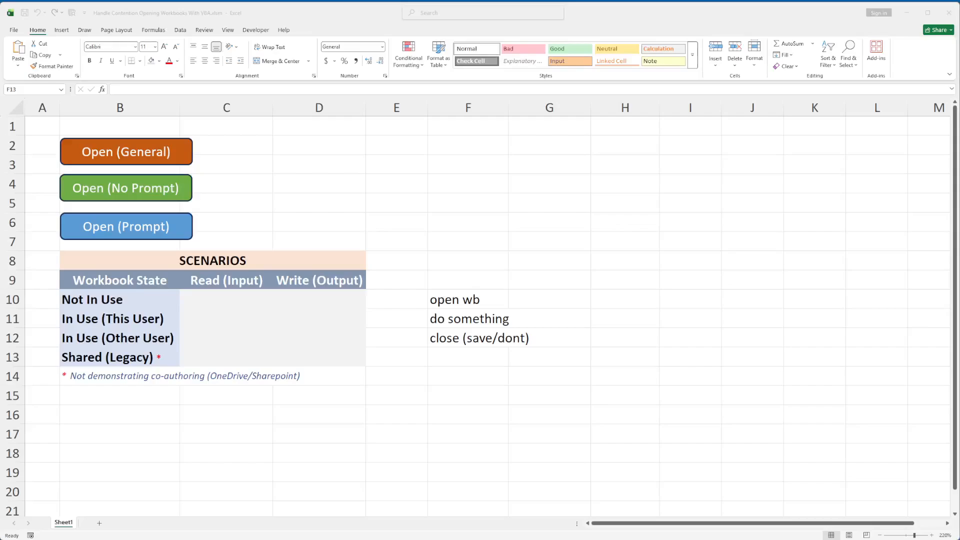
{"action": "left_click", "coordinate": [689, 19]}
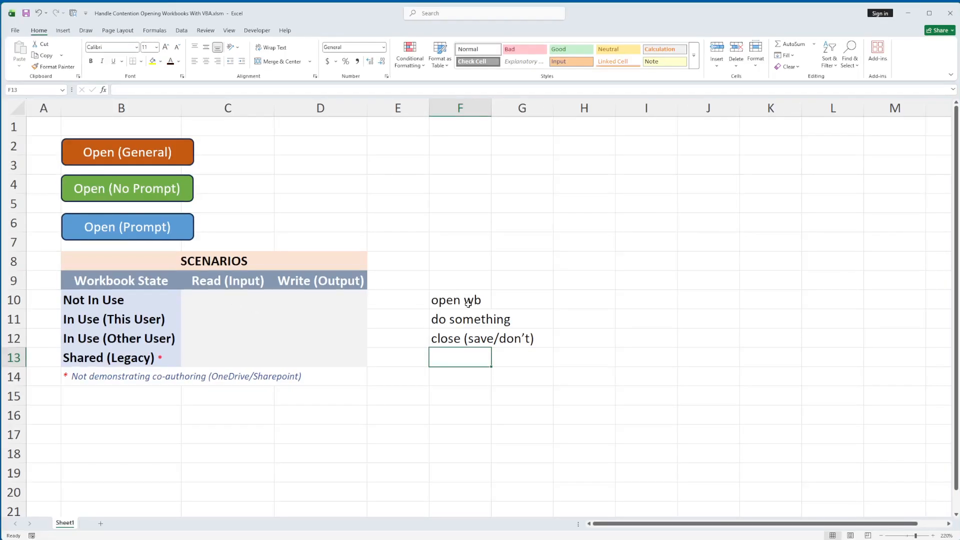
Fill in "no issues" for both Read (Input) and Write (Output) in the Not In Use row of the SCENARIOS table.
{"action": "left_click", "coordinate": [445, 302]}
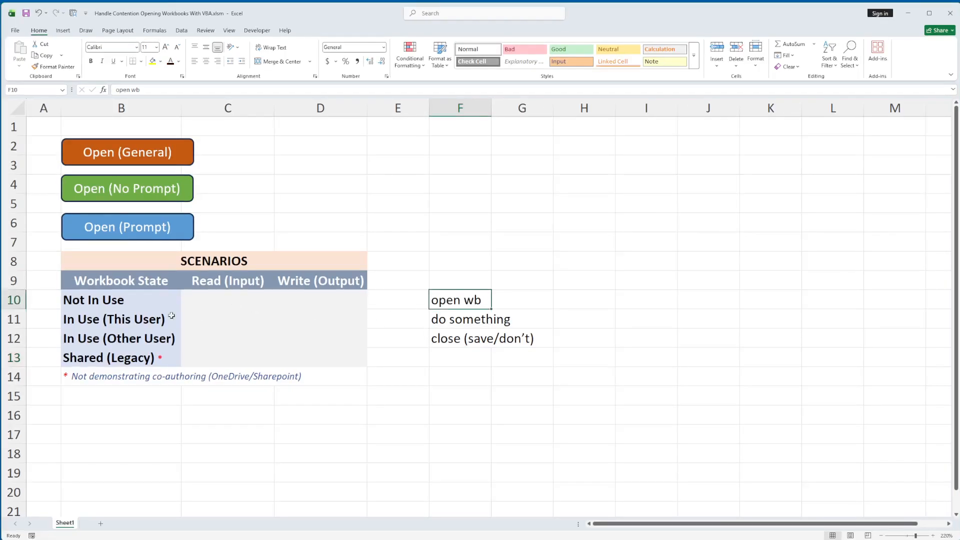
{"action": "left_click", "coordinate": [91, 300]}
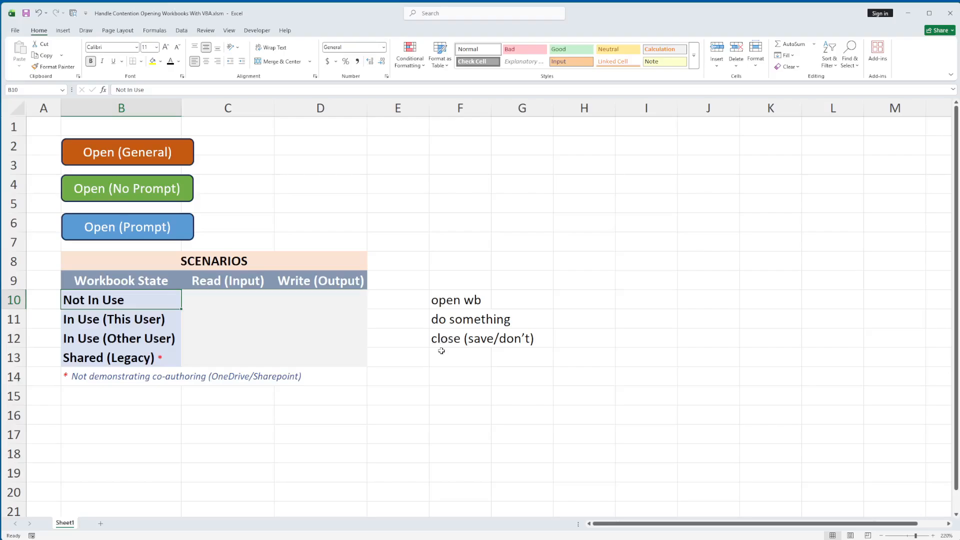
{"action": "left_click", "coordinate": [212, 302]}
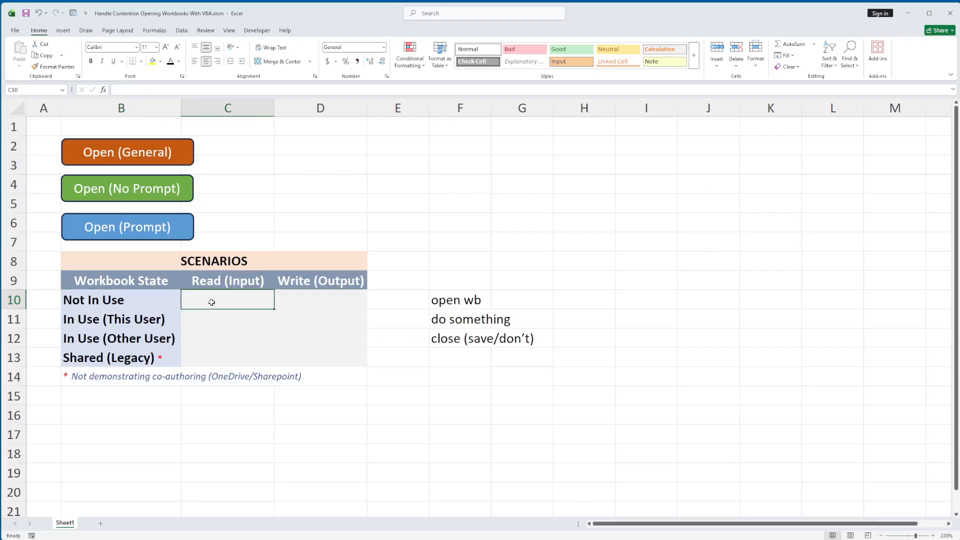
{"action": "type", "text": "no issues"}
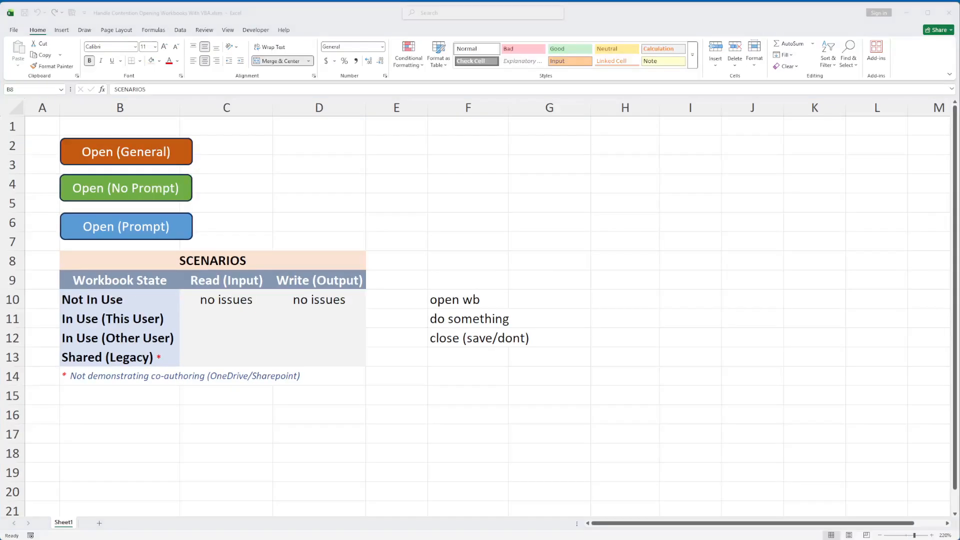
{"action": "left_click", "coordinate": [296, 11]}
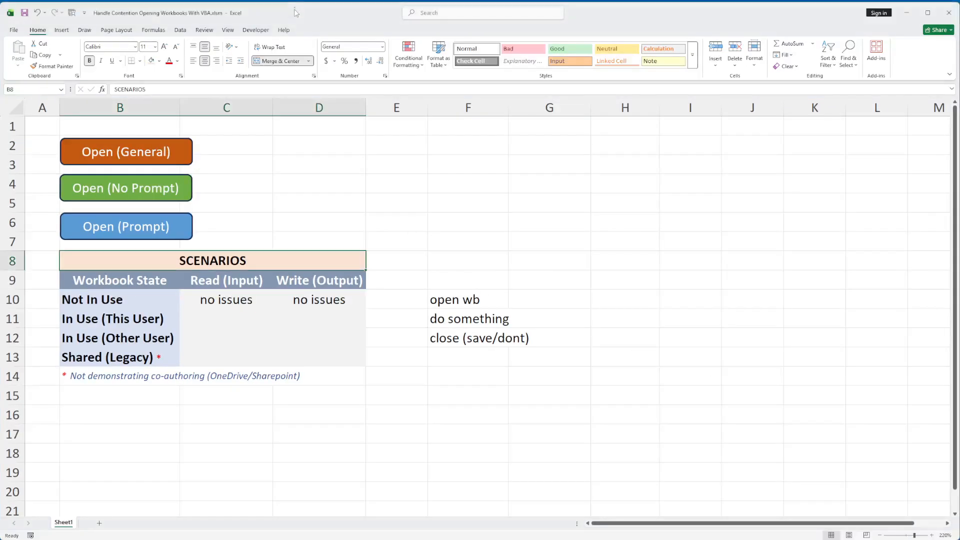
In Source.xlsx, set the small almond Flat White price in D4 to 4.8 and give the cell a light green fill.
{"action": "left_click", "coordinate": [146, 320]}
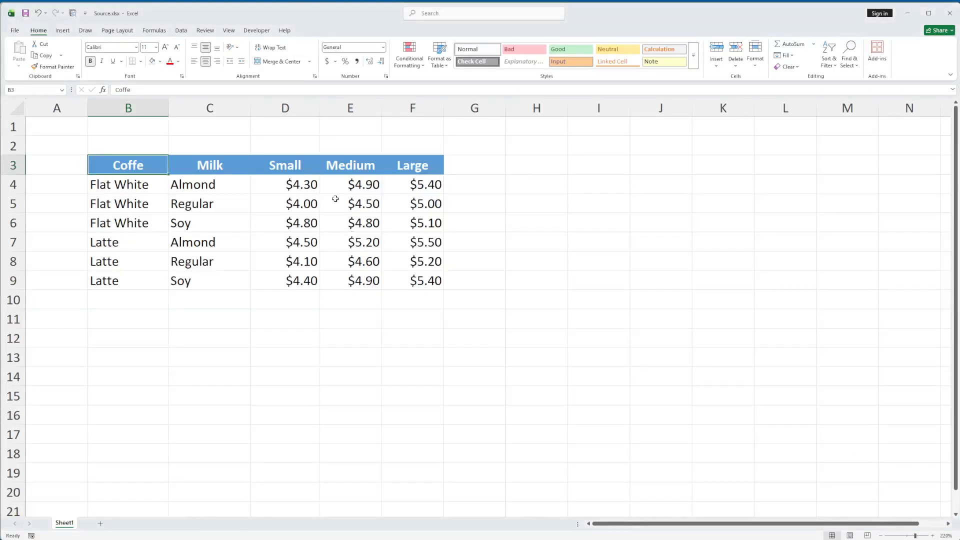
{"action": "left_click", "coordinate": [311, 186]}
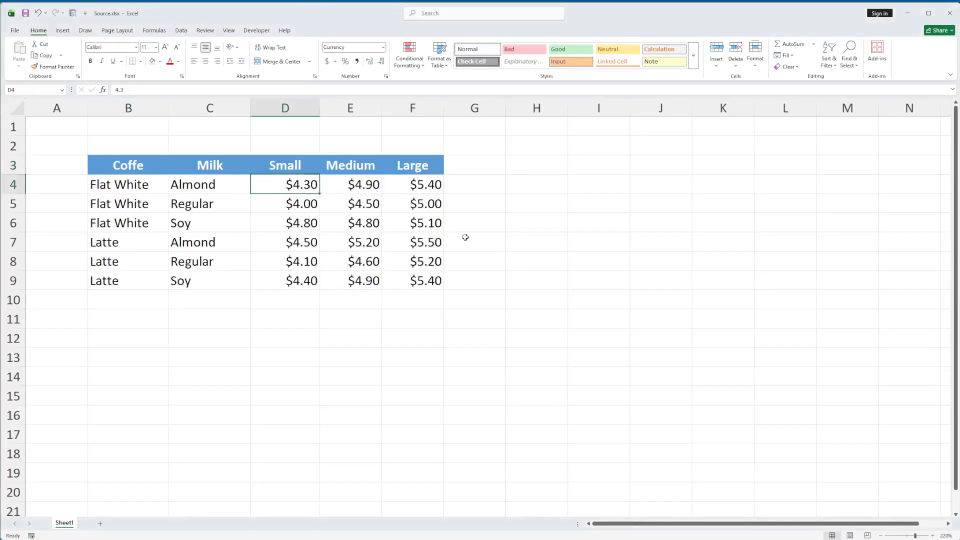
{"action": "type", "text": "4.8"}
{"action": "key", "text": "ctrl+Return"}
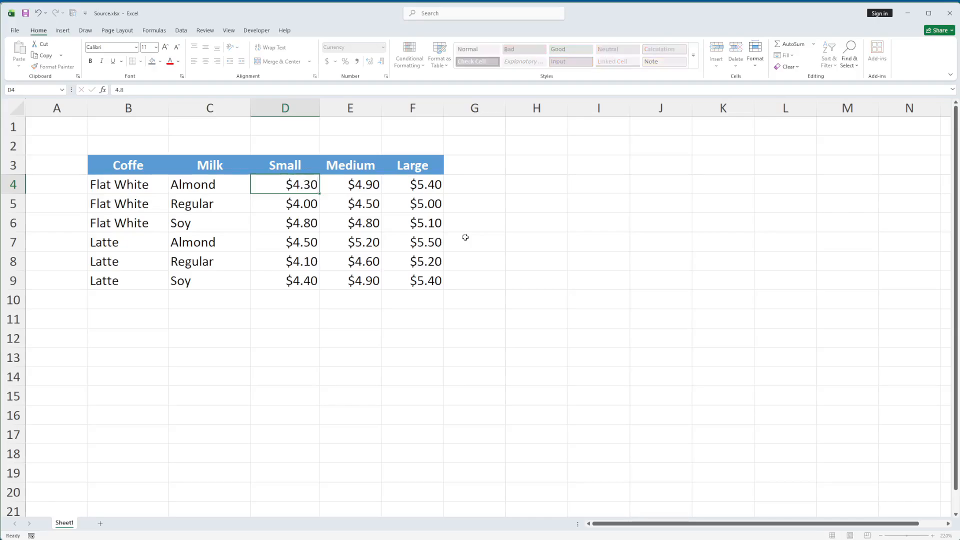
{"action": "left_click", "coordinate": [160, 61]}
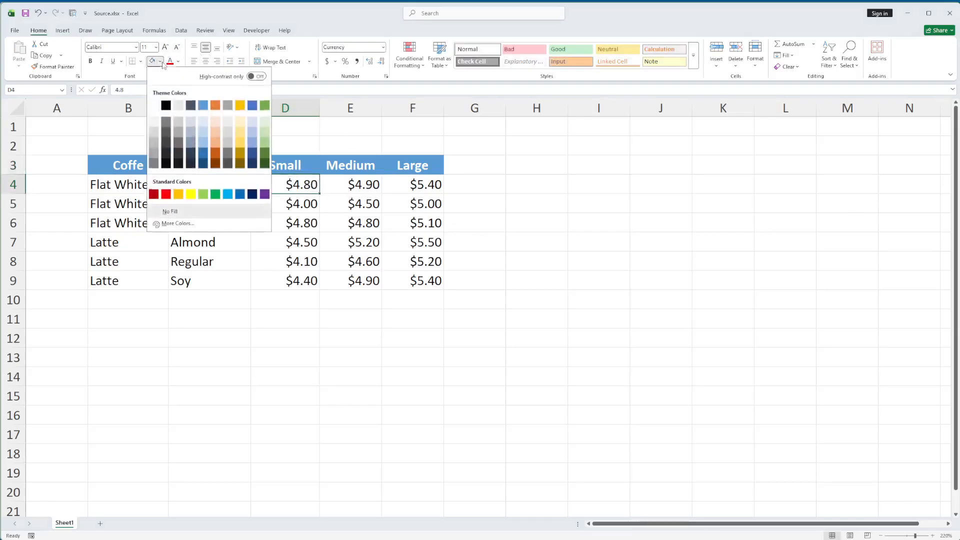
{"action": "left_click", "coordinate": [264, 129]}
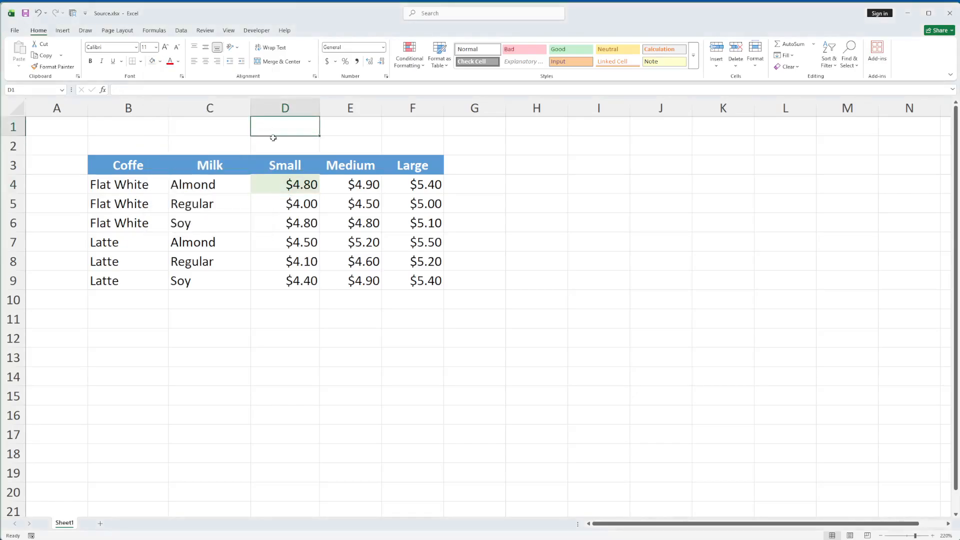
Set the large soy Flat White price in F6 to 5.3 with the same light green fill, and save the workbook.
{"action": "left_click", "coordinate": [424, 225]}
{"action": "type", "text": "5"}
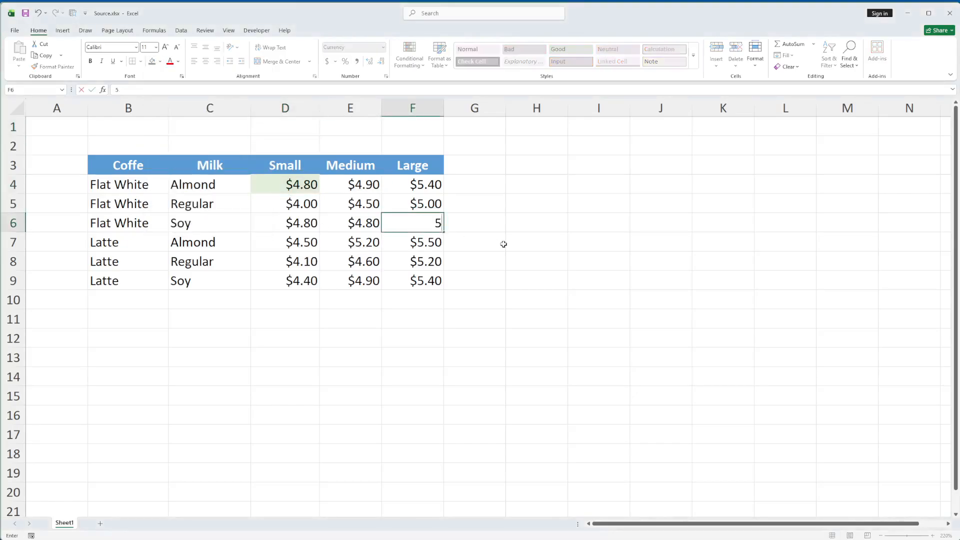
{"action": "type", "text": ".3"}
{"action": "key", "text": "ctrl+Return"}
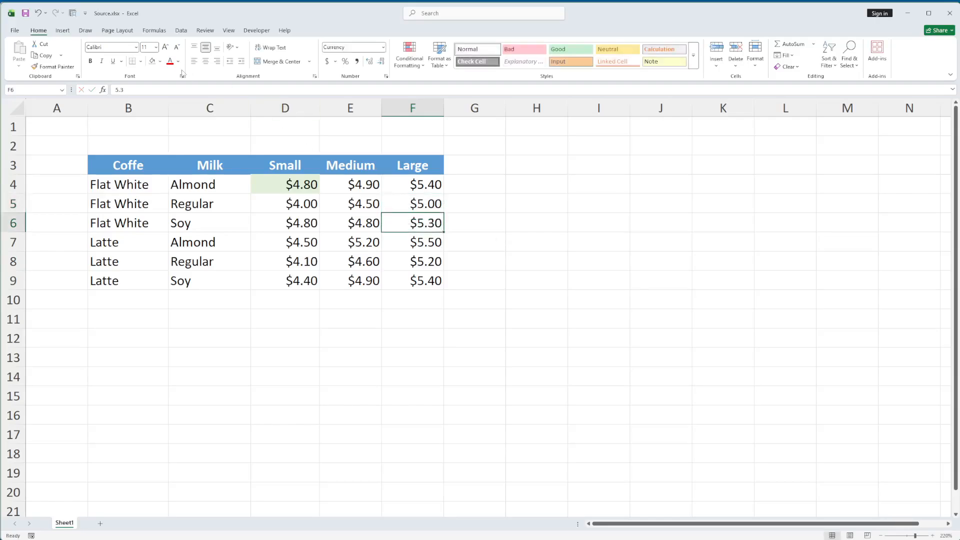
{"action": "left_click", "coordinate": [152, 61]}
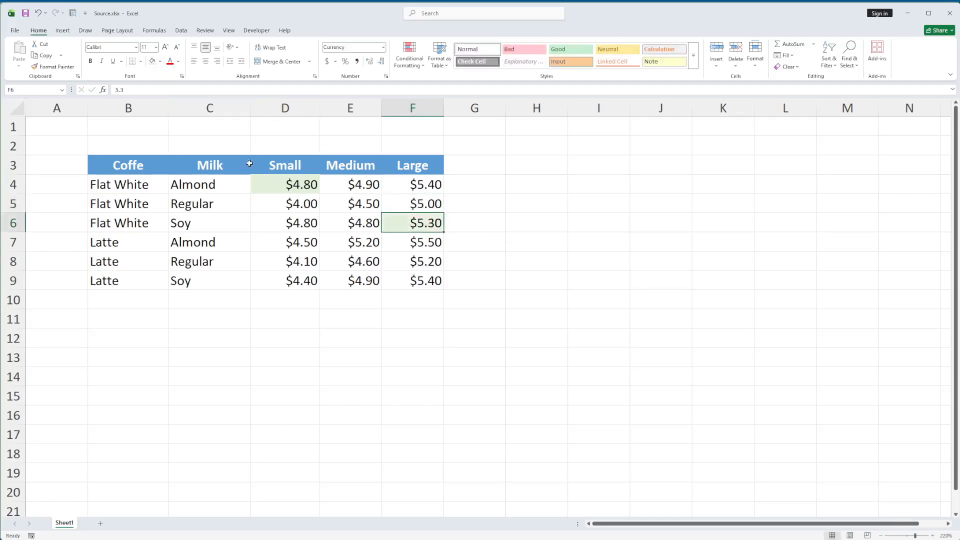
{"action": "left_click", "coordinate": [27, 14]}
Set the small soy Flat White price in D6 to 4.9 and give the cell a light blue fill.
{"action": "left_click", "coordinate": [287, 228]}
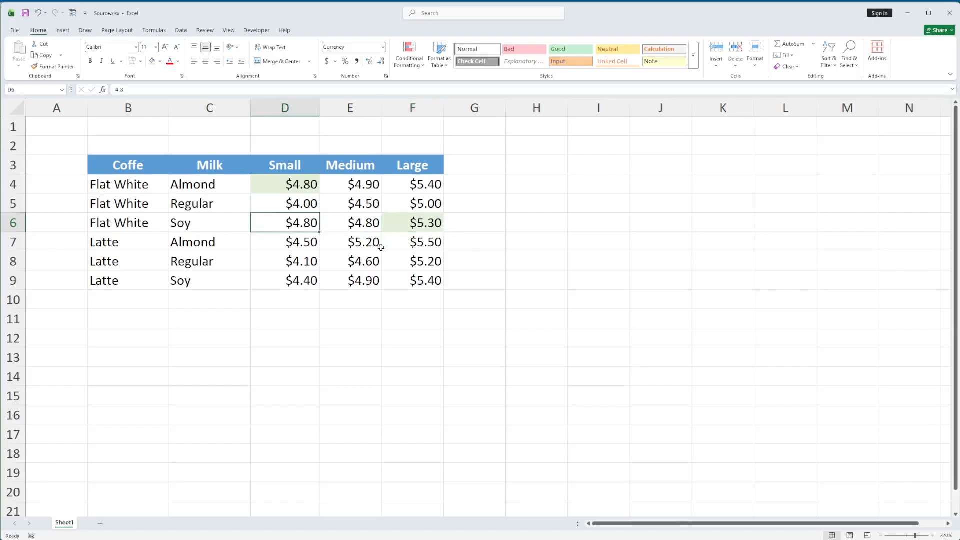
{"action": "type", "text": "4."}
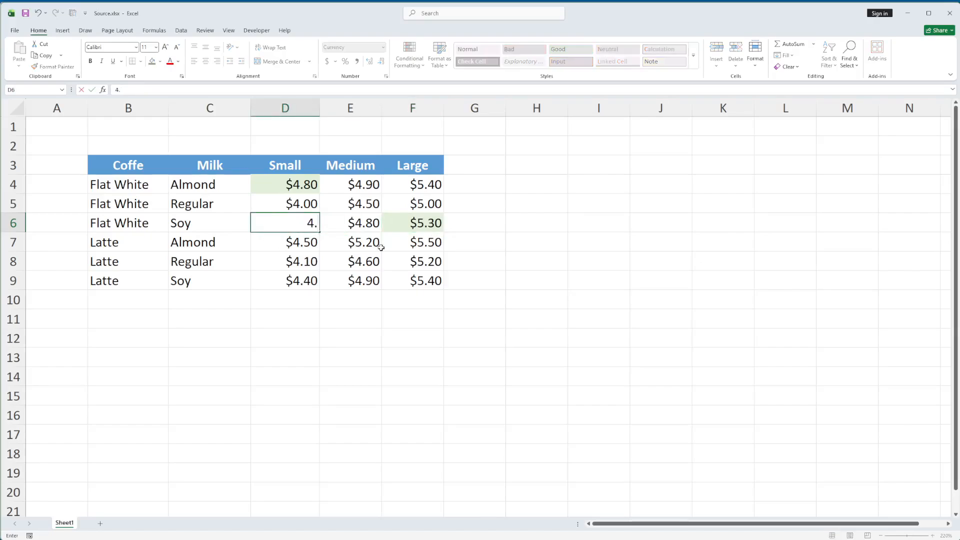
{"action": "type", "text": "9"}
{"action": "left_click", "coordinate": [160, 61]}
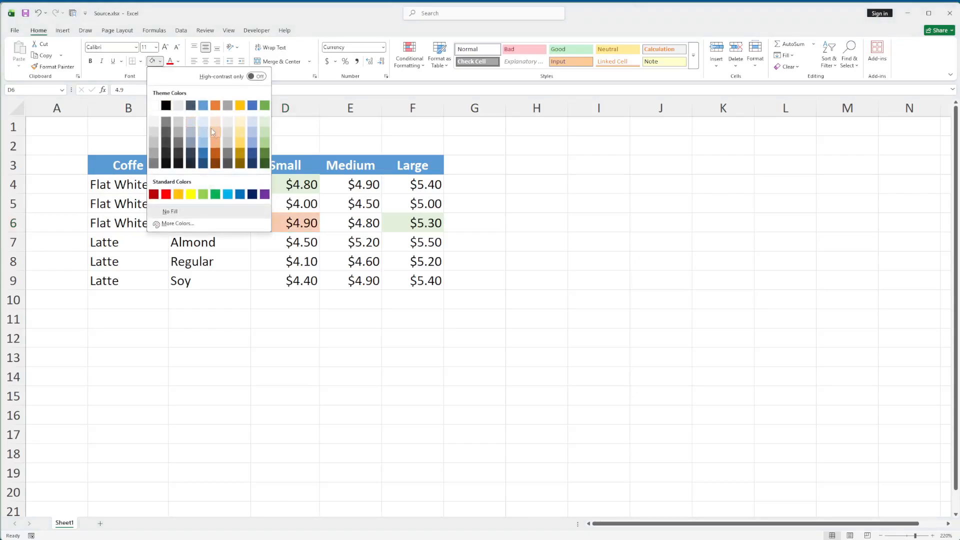
{"action": "left_click", "coordinate": [205, 125]}
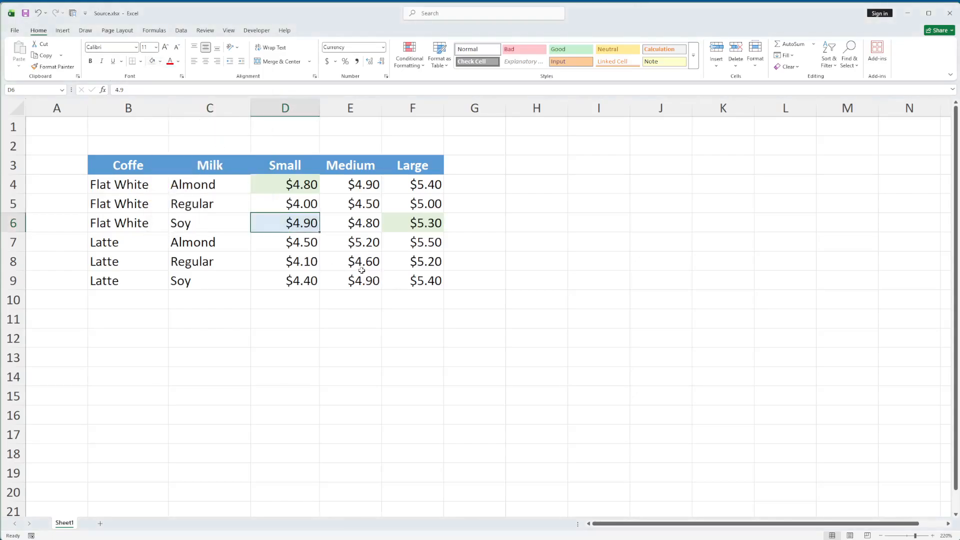
Set the medium regular Latte price in E8 to 4.7 and apply the same light blue fill.
{"action": "left_click", "coordinate": [362, 262]}
{"action": "type", "text": "4.7"}
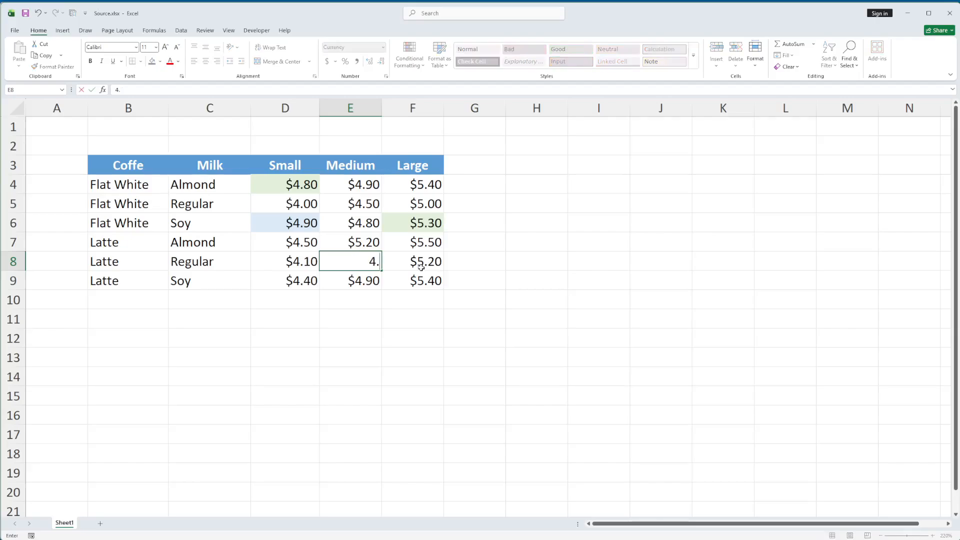
{"action": "key", "text": "ctrl+Return"}
{"action": "left_click", "coordinate": [153, 61]}
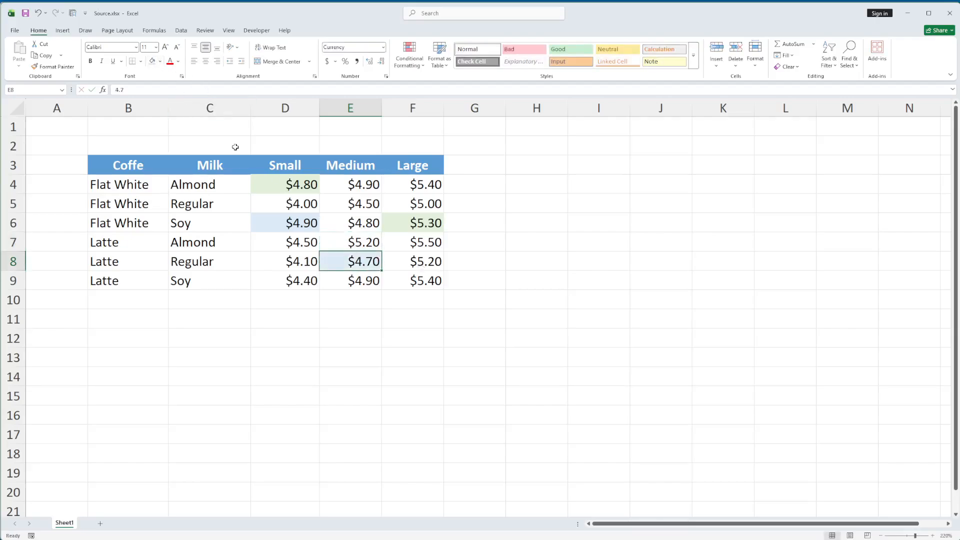
{"action": "left_click", "coordinate": [438, 260]}
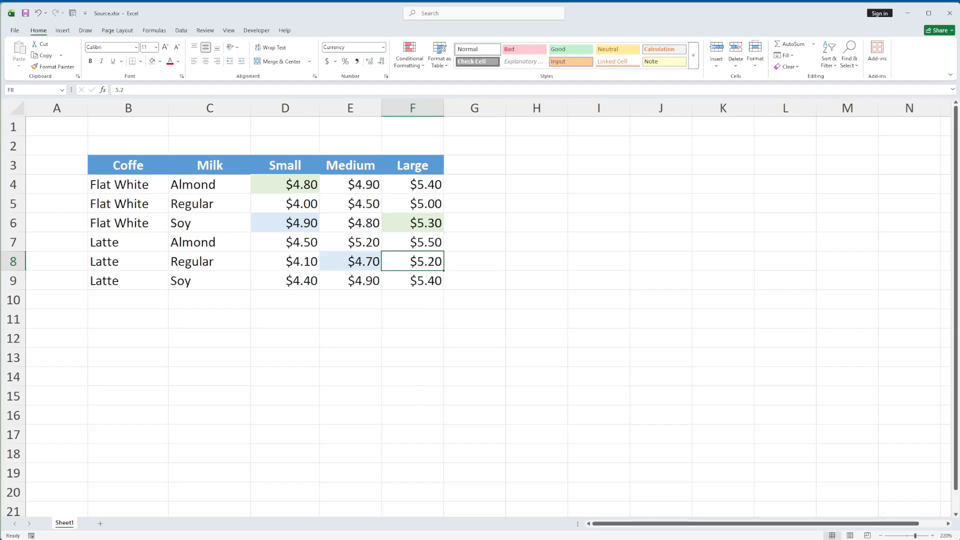
In the contention workbook's VBA code, set forRead to True in OpenSourceBasic, and return to the scenarios sheet.
{"action": "key", "text": "alt+Tab"}
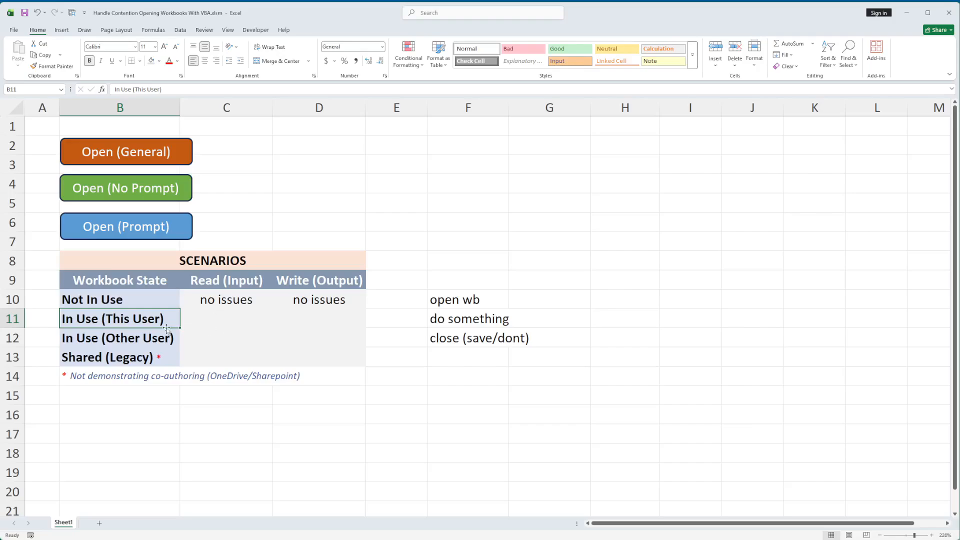
{"action": "key", "text": "alt+F11"}
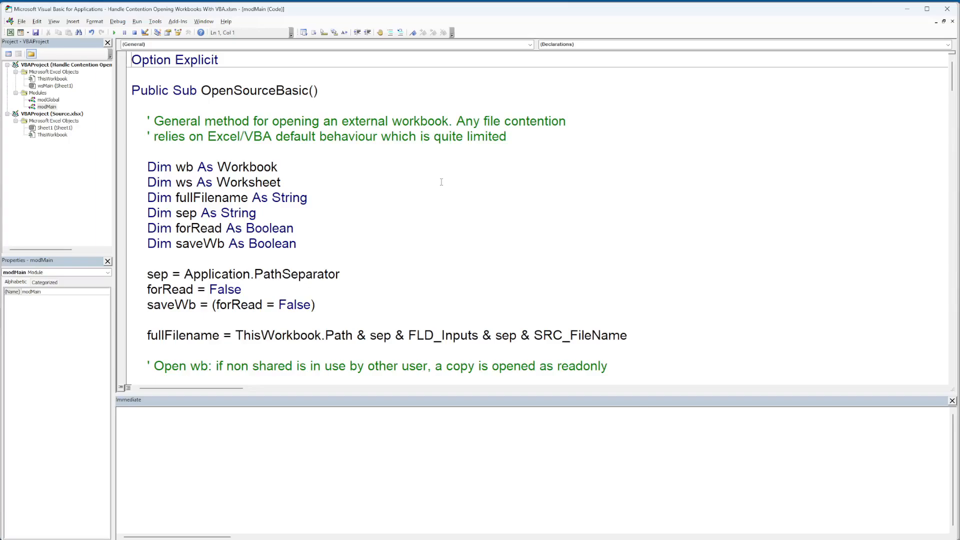
{"action": "double_click", "coordinate": [225, 290]}
{"action": "type", "text": "True"}
{"action": "key", "text": "Up"}
{"action": "left_click", "coordinate": [947, 9]}
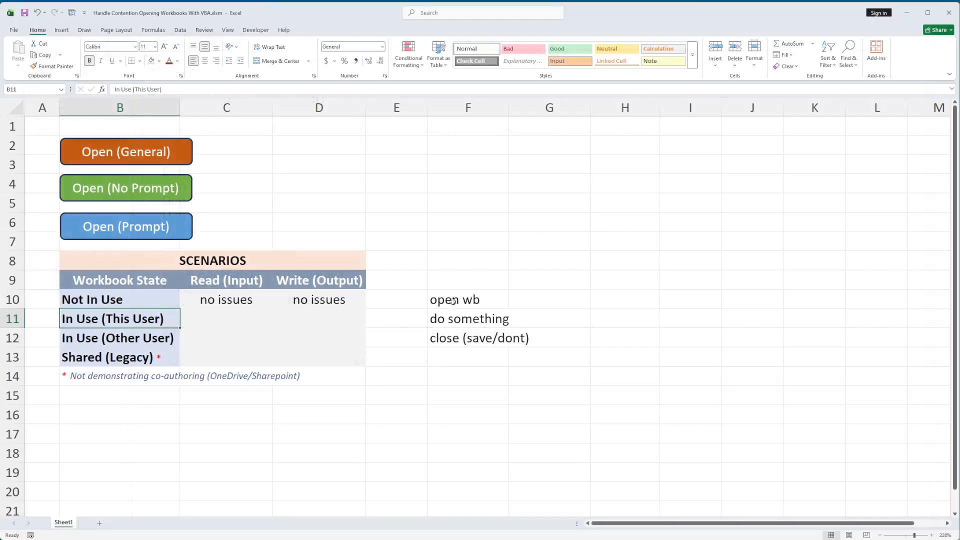
Enter "potential issues" under Read (Input) for the In Use (This User) row of the SCENARIOS table.
{"action": "left_click", "coordinate": [452, 301]}
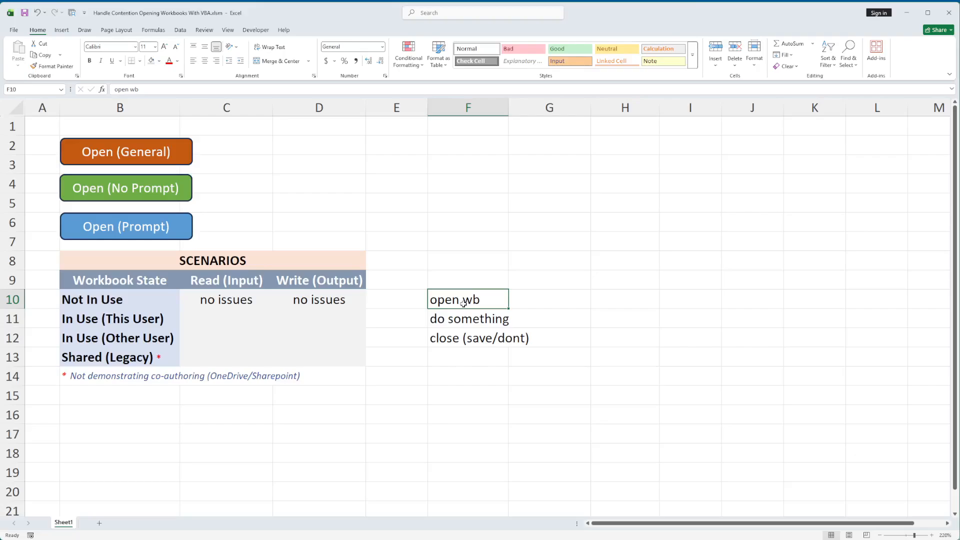
{"action": "key", "text": "Down"}
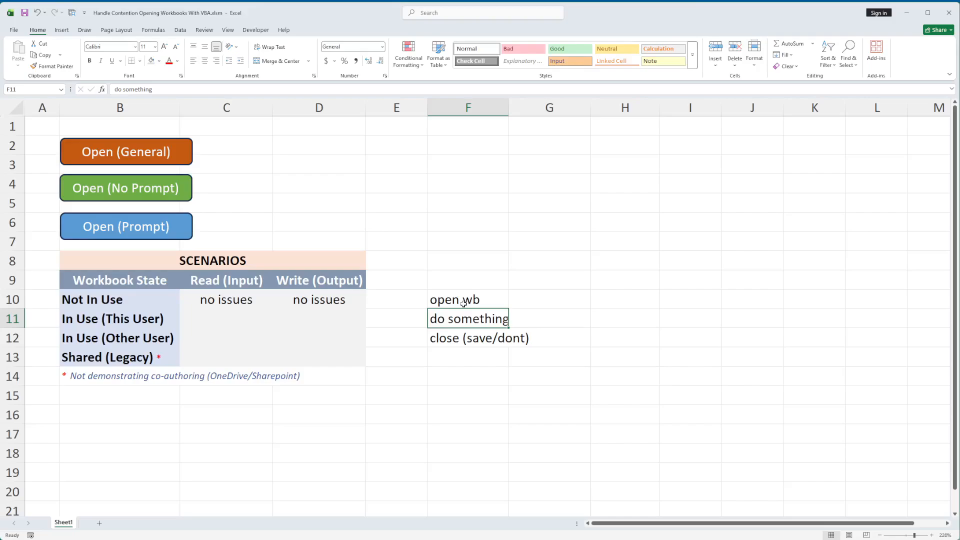
{"action": "key", "text": "Down"}
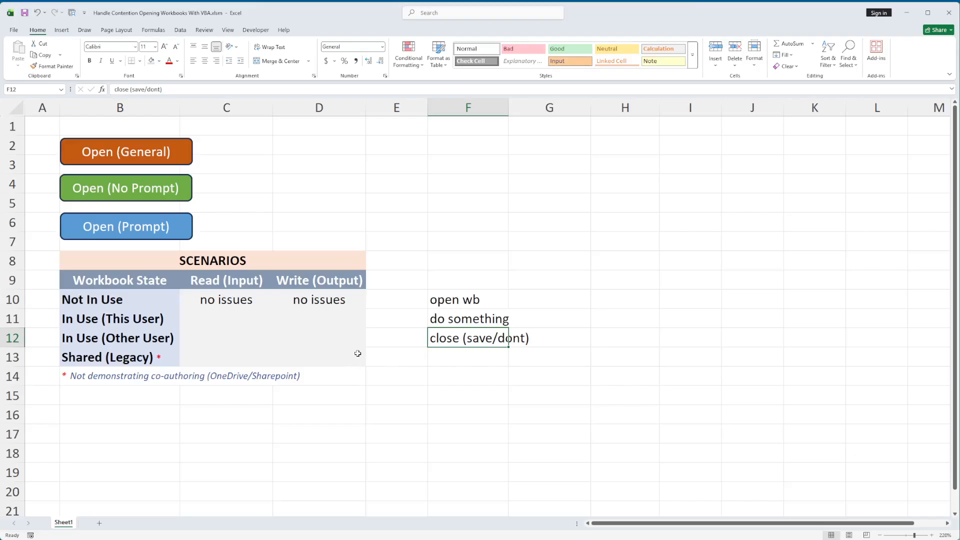
{"action": "key", "text": "Up"}
{"action": "key", "text": "Left"}
{"action": "key", "text": "Left"}
{"action": "key", "text": "Left"}
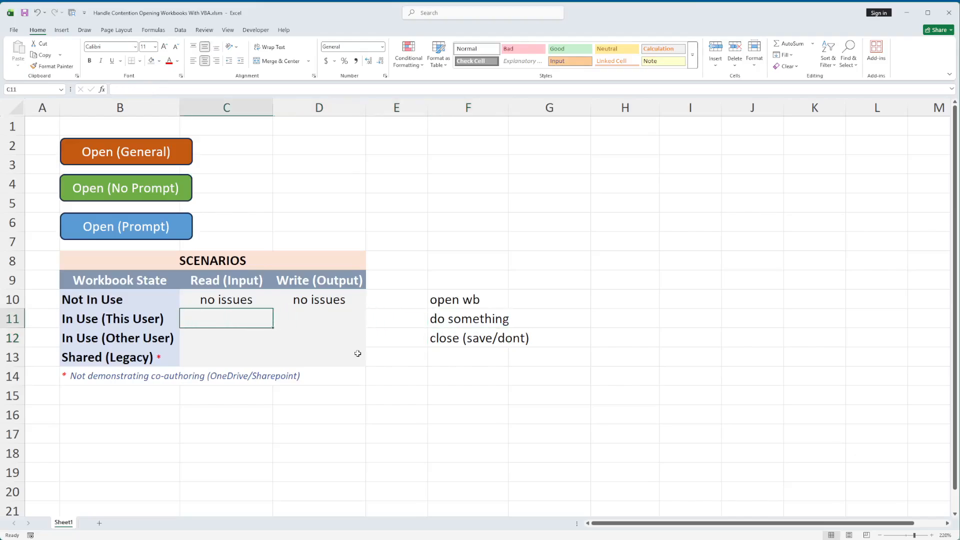
{"action": "type", "text": "potential"}
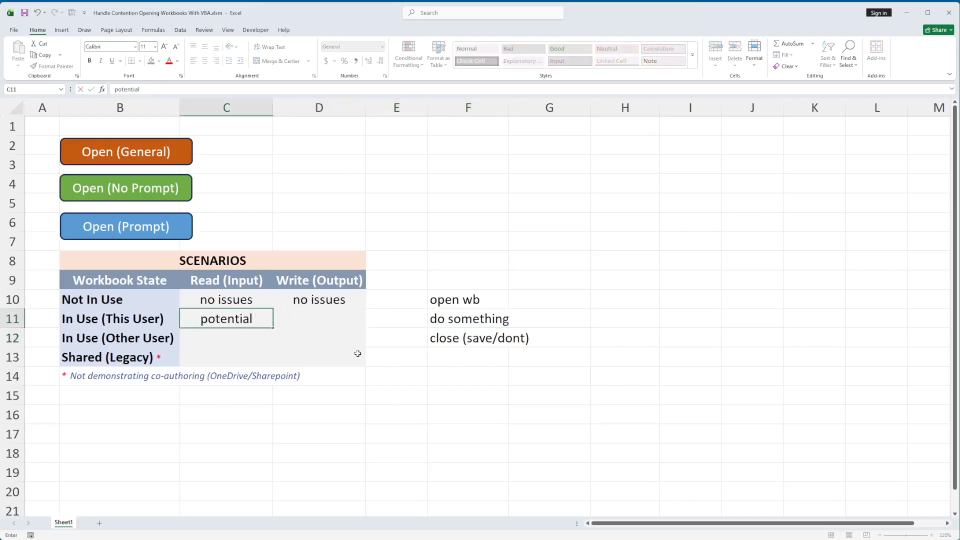
{"action": "type", "text": " issues"}
{"action": "key", "text": "Up"}
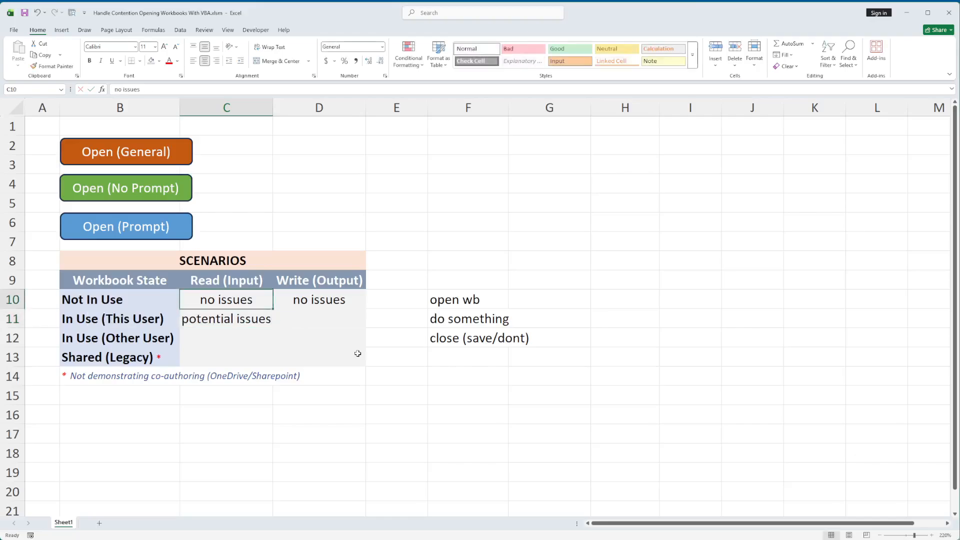
Run the Open (General) macro to import the source workbook's price table, and dismiss its completion message.
{"action": "key", "text": "Down"}
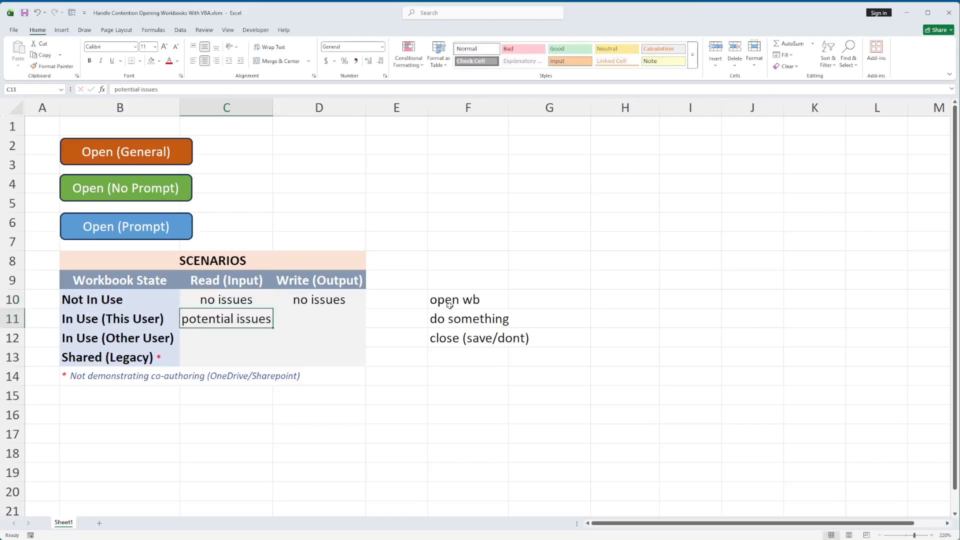
{"action": "left_click", "coordinate": [165, 153]}
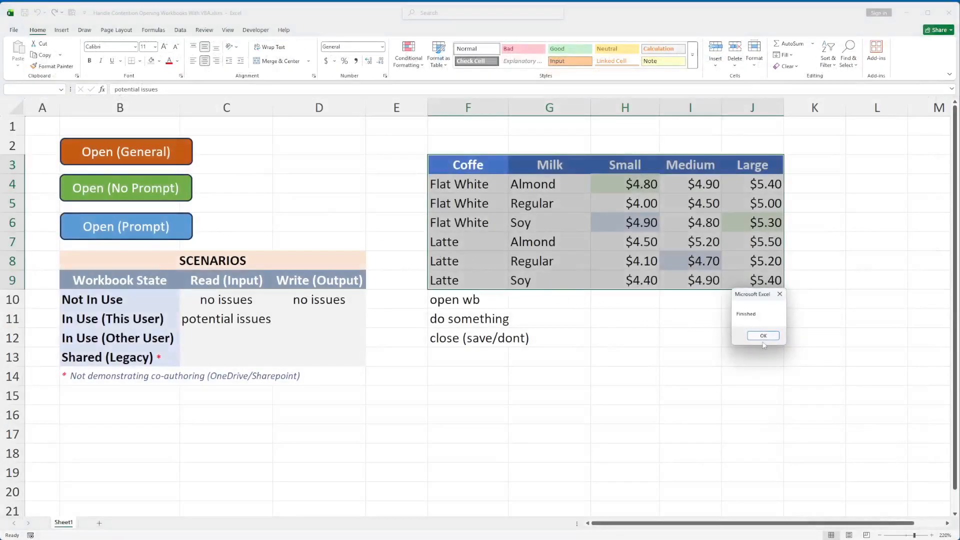
{"action": "left_click", "coordinate": [762, 344]}
Examine the green and blue highlighted prices and the whole price block H4:J9 in the imported table.
{"action": "left_click", "coordinate": [605, 187]}
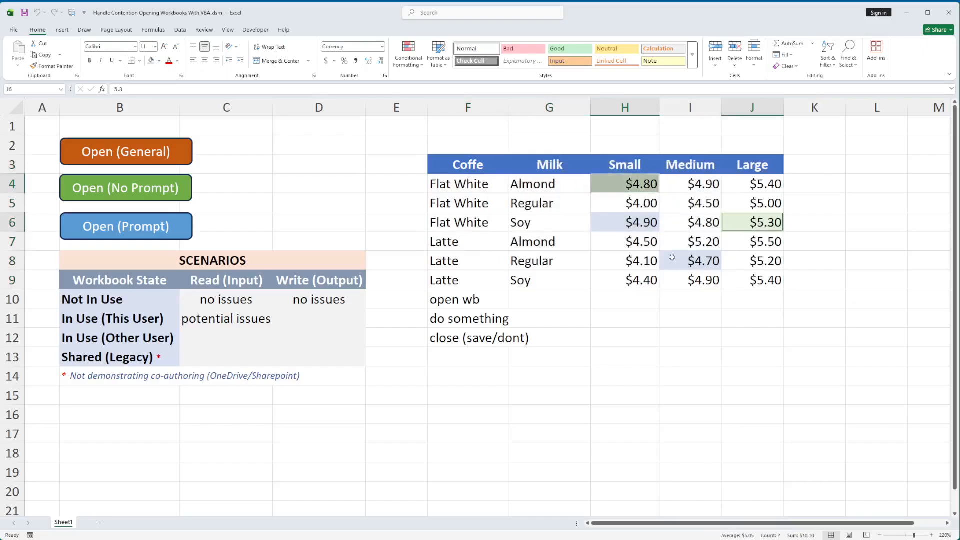
{"action": "left_click", "coordinate": [644, 226]}
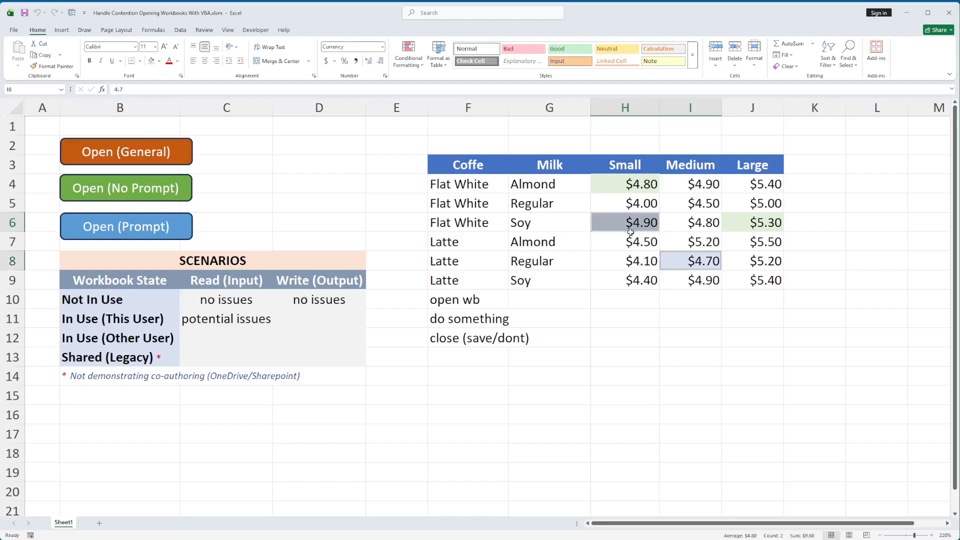
{"action": "left_click", "coordinate": [619, 184]}
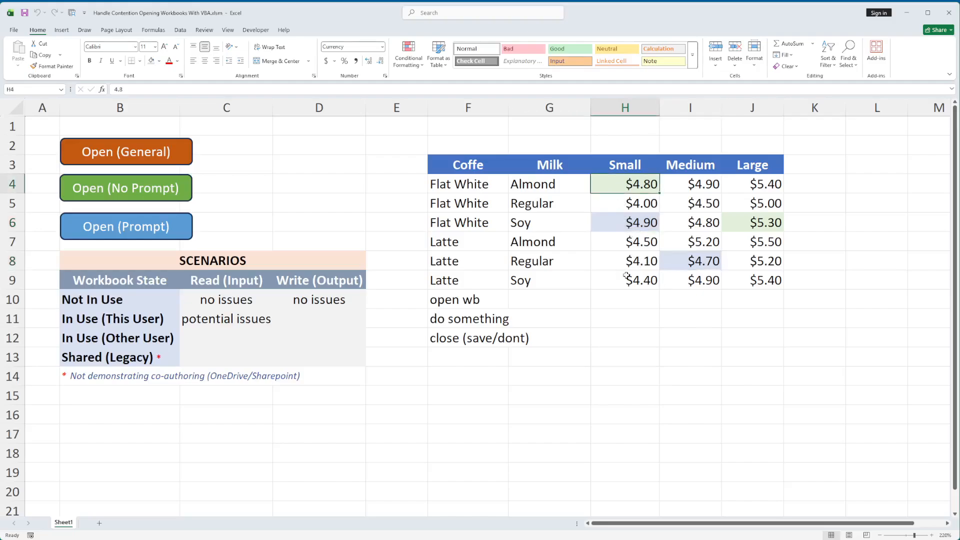
{"action": "key", "text": "ctrl+shift+Down"}
{"action": "key", "text": "ctrl+shift+Right"}
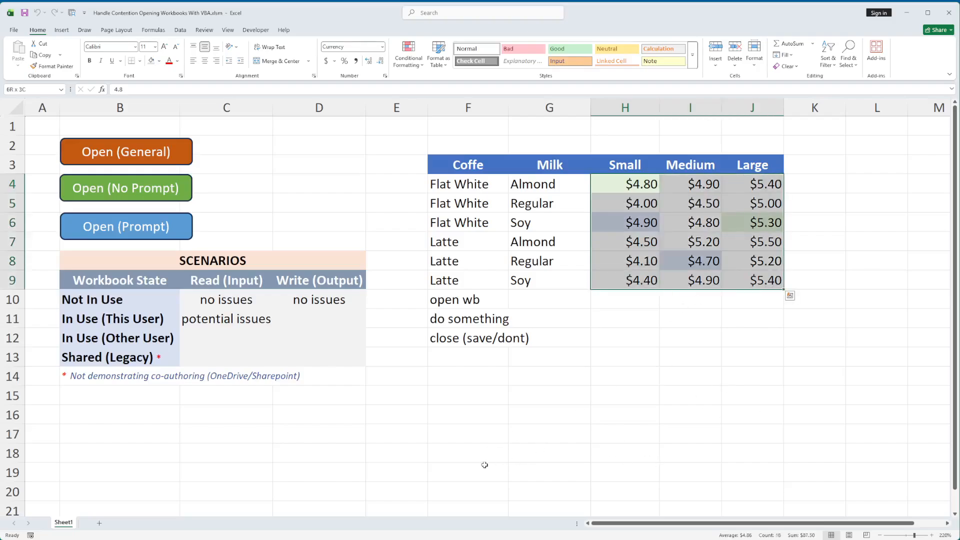
{"action": "left_click", "coordinate": [697, 302]}
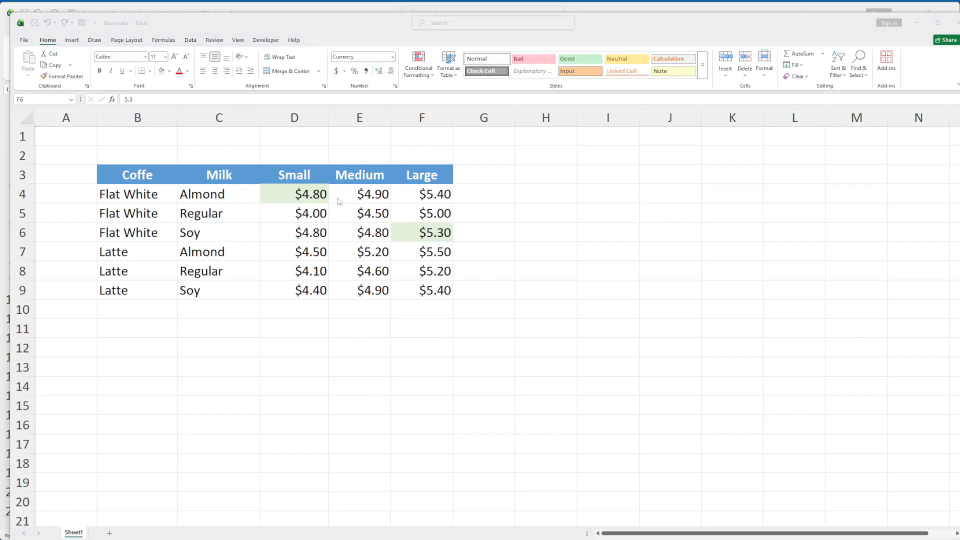
In Source.xlsx, inspect the green highlighted prices in D4 and F6.
{"action": "left_click", "coordinate": [288, 195]}
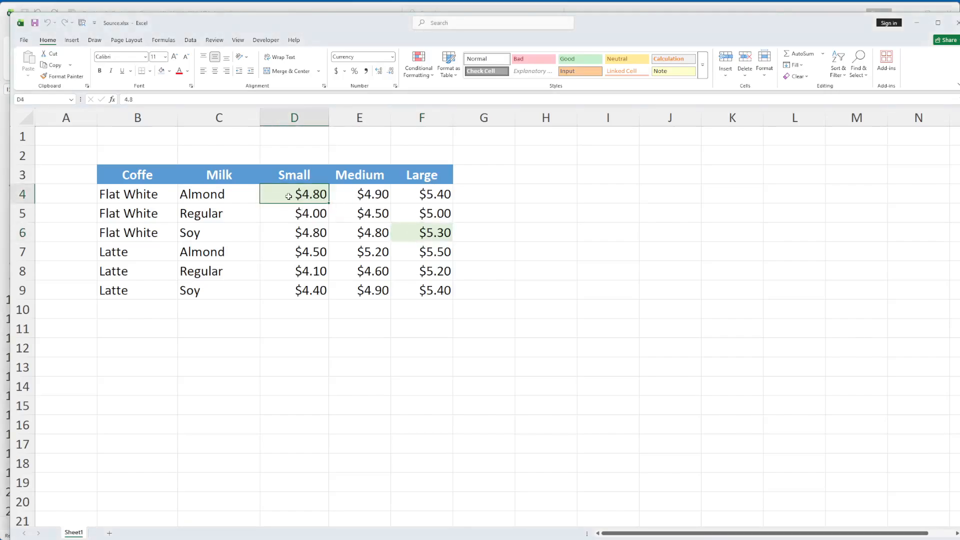
{"action": "left_click", "coordinate": [426, 235], "text": "ctrl"}
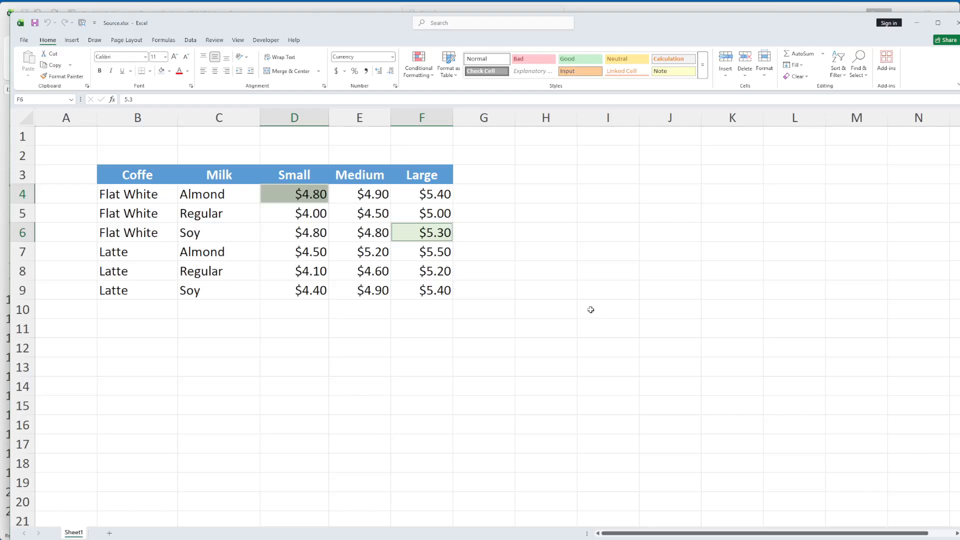
{"action": "left_click", "coordinate": [492, 256]}
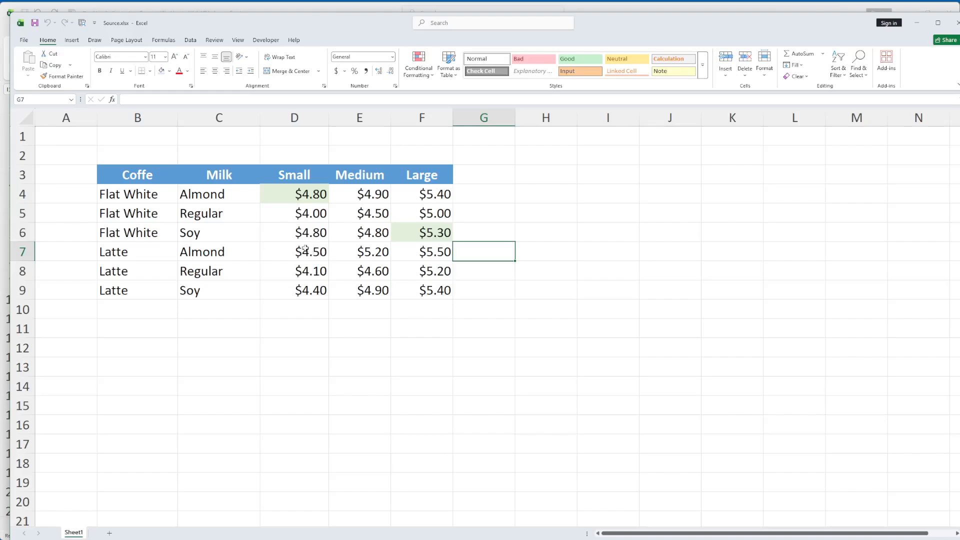
Set the small soy Flat White price in D6 of Source.xlsx to 4.5 and give the cell a light blue fill.
{"action": "left_click", "coordinate": [302, 232]}
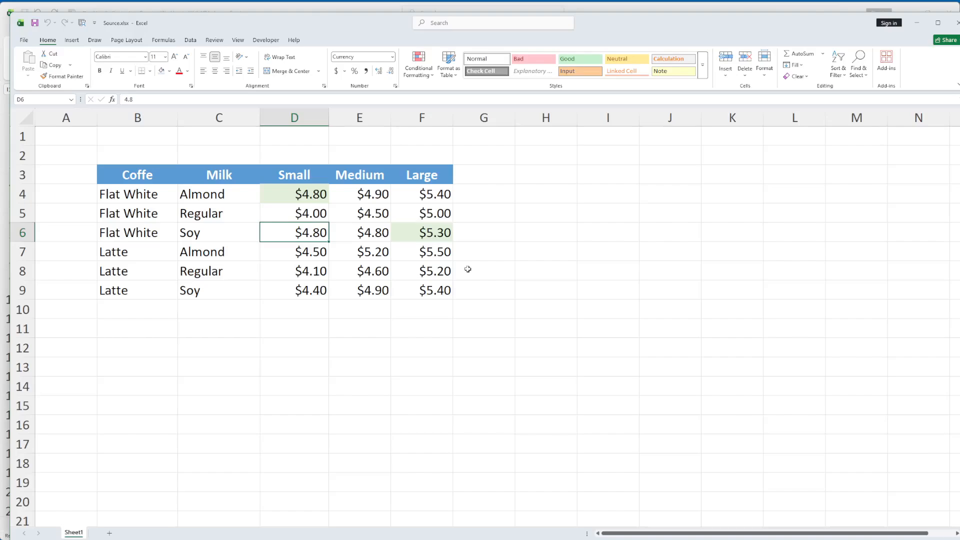
{"action": "type", "text": "4.5"}
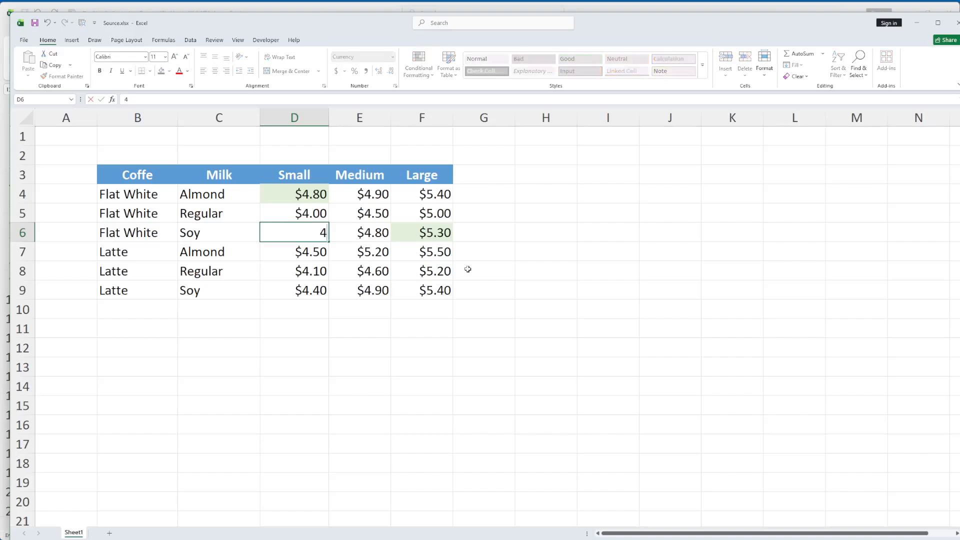
{"action": "key", "text": "Return"}
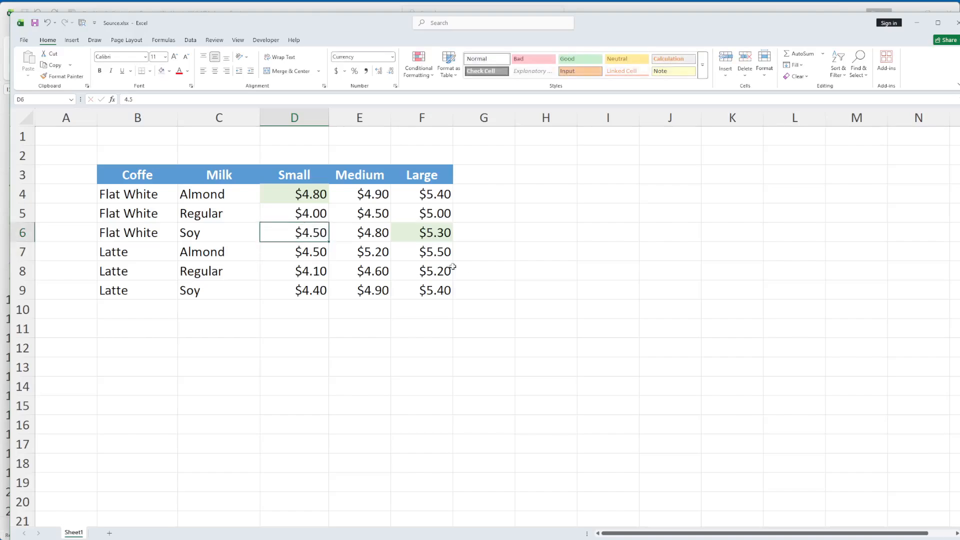
{"action": "left_click", "coordinate": [170, 73]}
{"action": "left_click", "coordinate": [213, 132]}
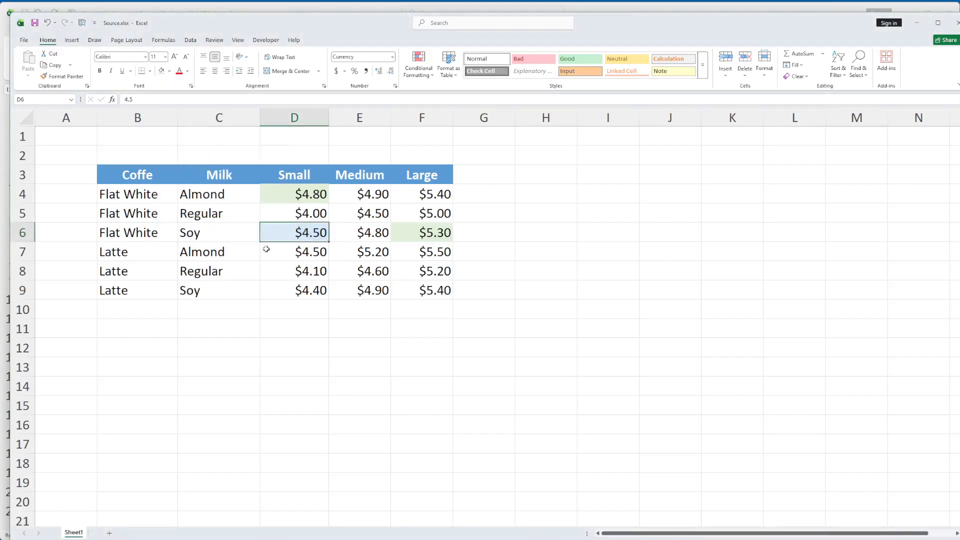
Set the medium regular Latte price in E8 to 4.8 and apply the same light blue fill.
{"action": "left_click", "coordinate": [370, 272]}
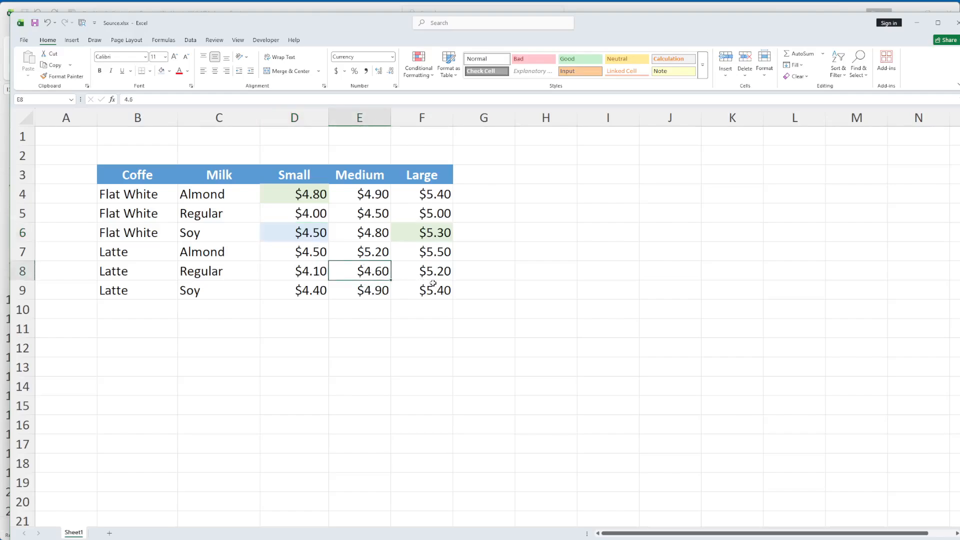
{"action": "type", "text": "4.8"}
{"action": "key", "text": "Up"}
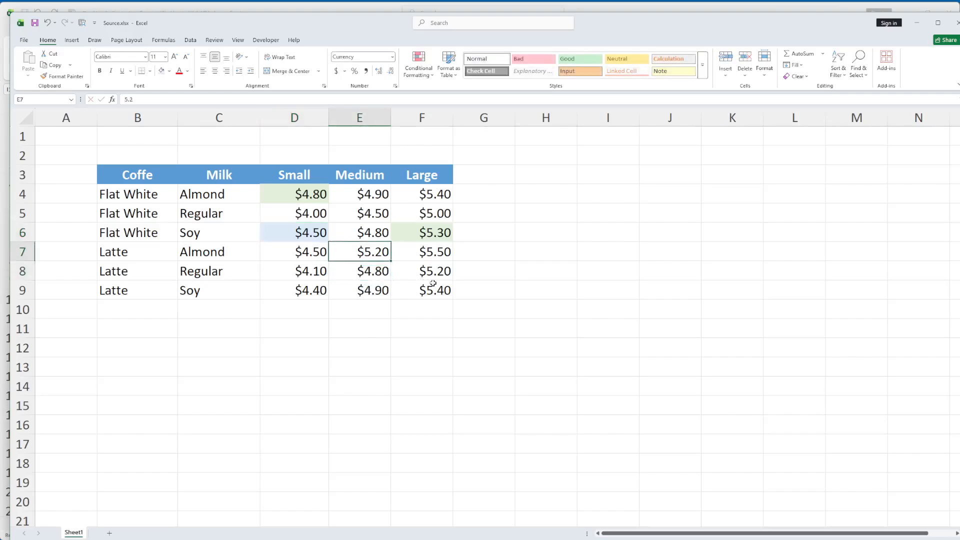
{"action": "key", "text": "Down"}
{"action": "left_click", "coordinate": [161, 71]}
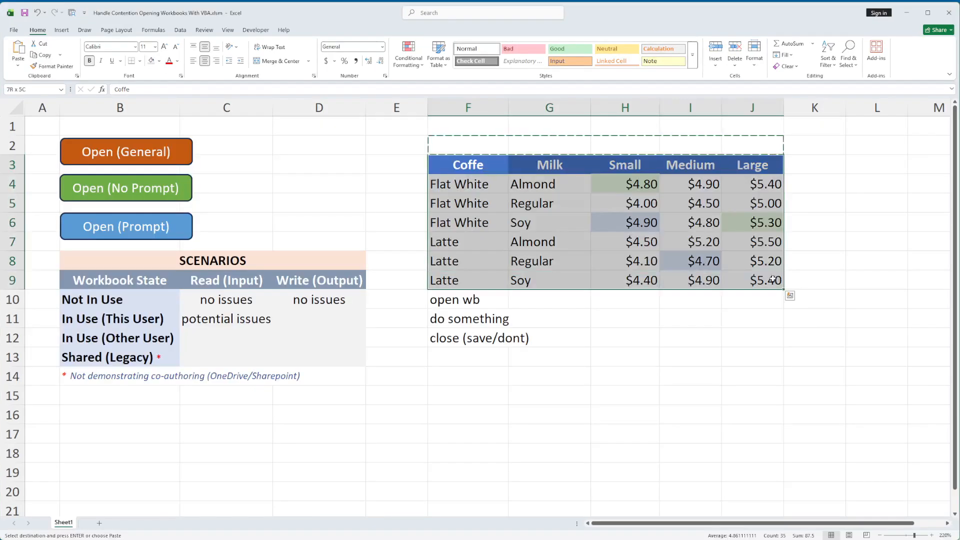
Clear the imported coffee price table F3:J9 from the contention workbook's scenarios sheet, including its formatting.
{"action": "key", "text": "ctrl+z"}
{"action": "key", "text": "Escape"}
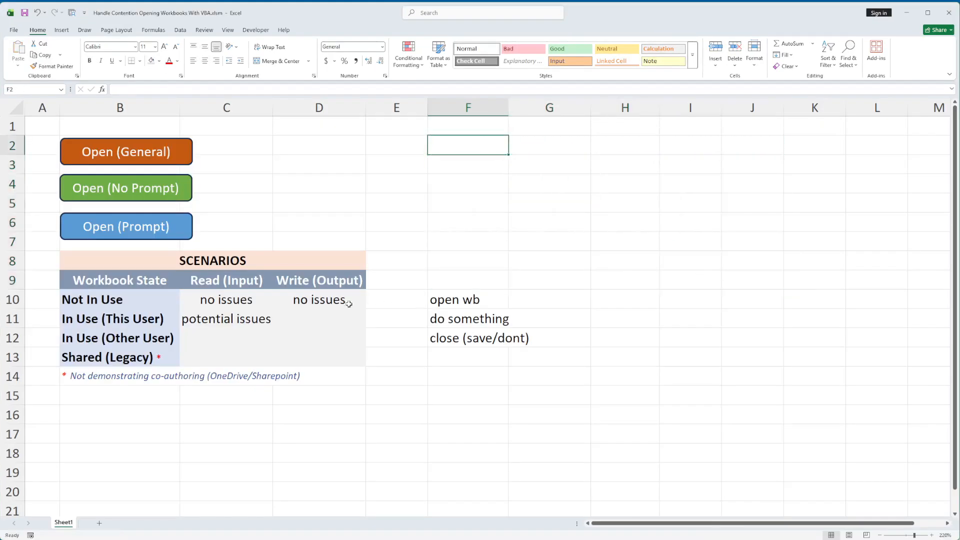
In the contention workbook's VBA code, set forRead to False in OpenSourceBasic.
{"action": "key", "text": "alt+F11"}
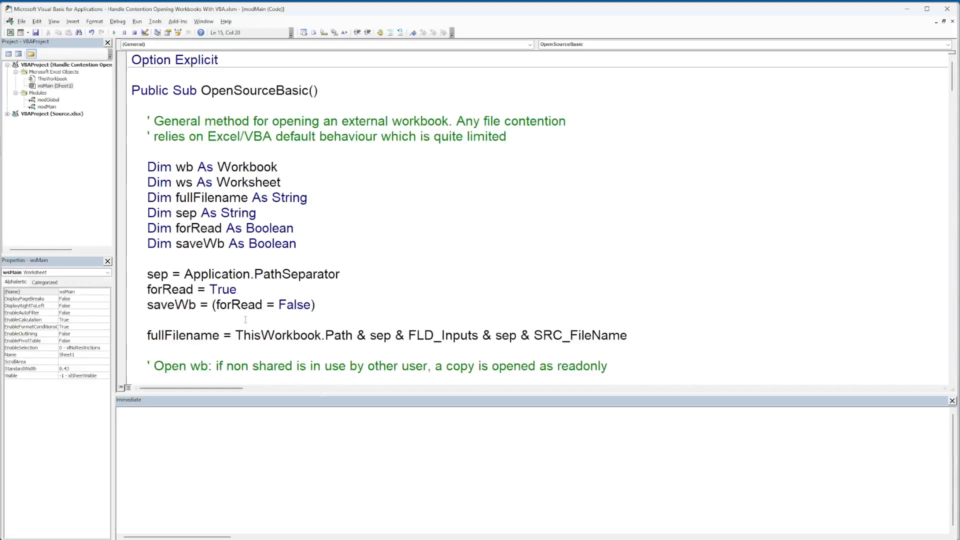
{"action": "double_click", "coordinate": [246, 290]}
{"action": "type", "text": "False"}
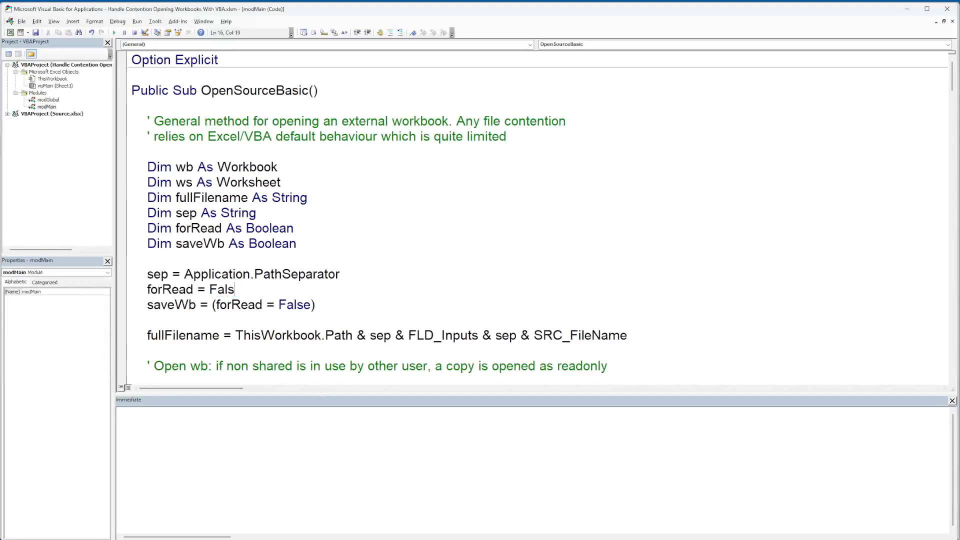
{"action": "key", "text": "Down"}
Review the OpenSourceBasic line that adds 0.5 to the price in D6, and check that cell in Source.xlsx.
{"action": "scroll", "coordinate": [208, 259], "scroll_direction": "down", "scroll_amount": 1}
{"action": "scroll", "coordinate": [201, 256], "scroll_direction": "down", "scroll_amount": 7}
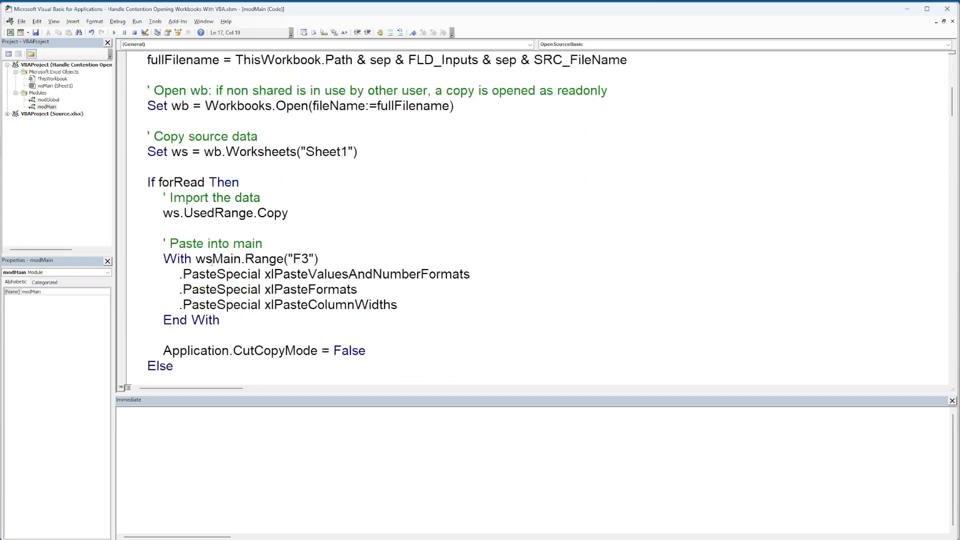
{"action": "scroll", "coordinate": [218, 262], "scroll_direction": "down", "scroll_amount": 1}
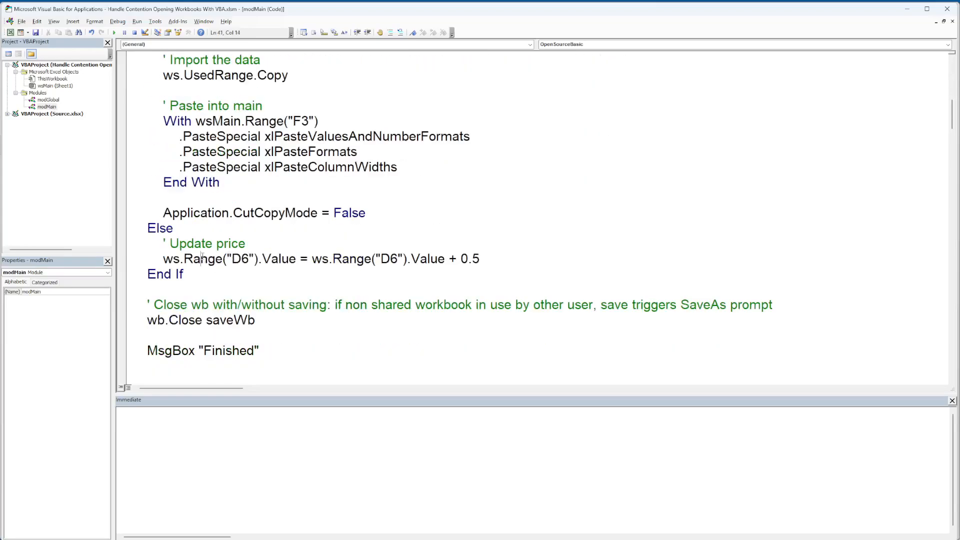
{"action": "left_click", "coordinate": [165, 263]}
{"action": "double_click", "coordinate": [382, 260]}
{"action": "left_click", "coordinate": [489, 259]}
{"action": "key", "text": "alt+Tab"}
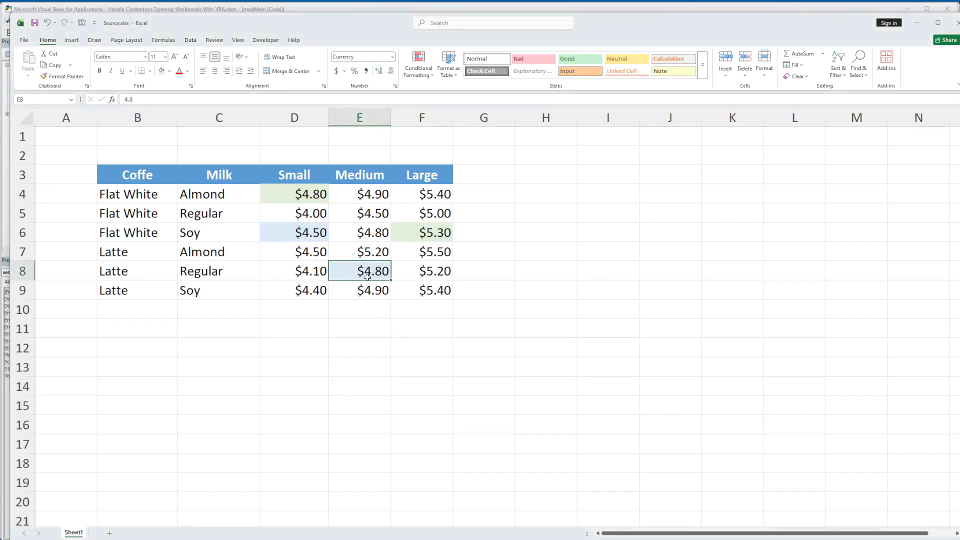
{"action": "left_click", "coordinate": [312, 236]}
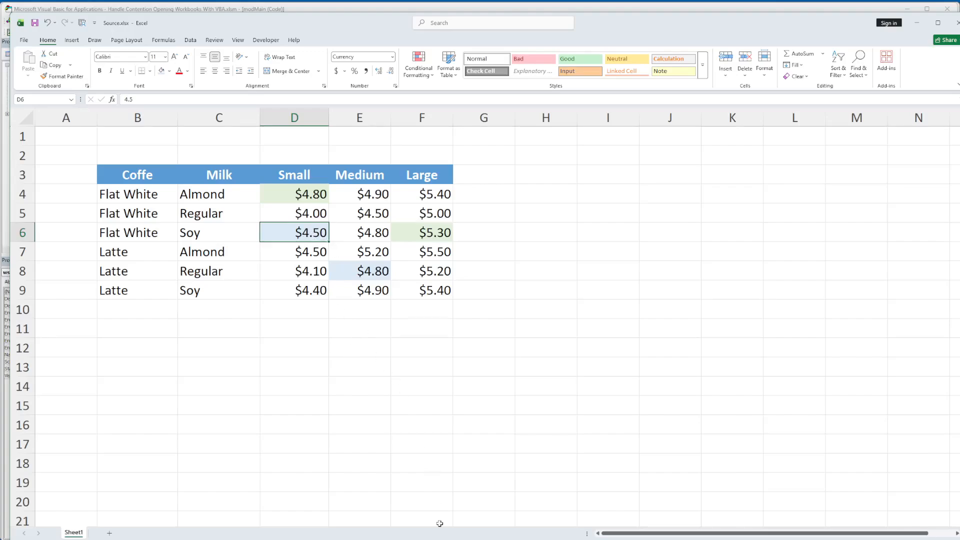
Switch back to the contention workbook and review the notes on opening, processing and closing a workbook in F10:F12.
{"action": "mouse_move", "coordinate": [449, 539]}
{"action": "left_click", "coordinate": [380, 539]}
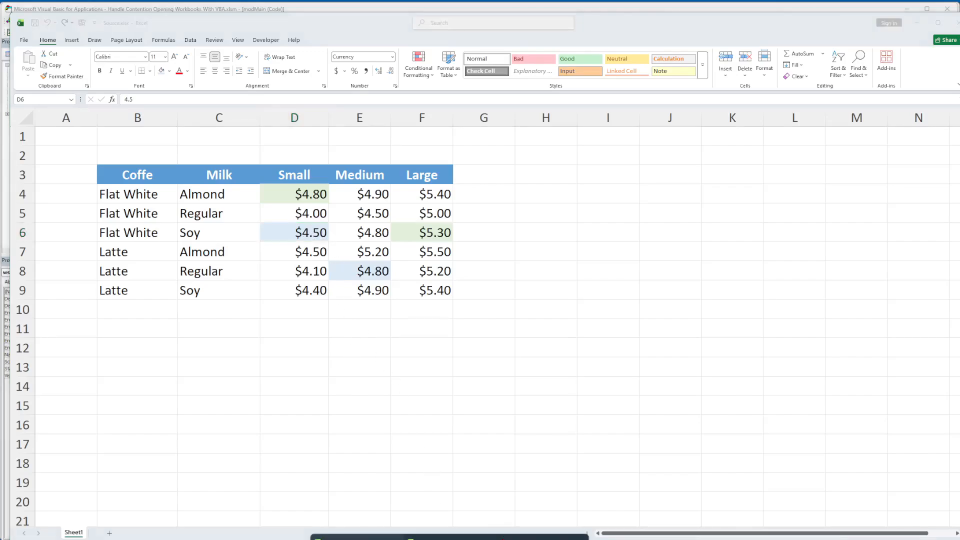
{"action": "left_click", "coordinate": [495, 303]}
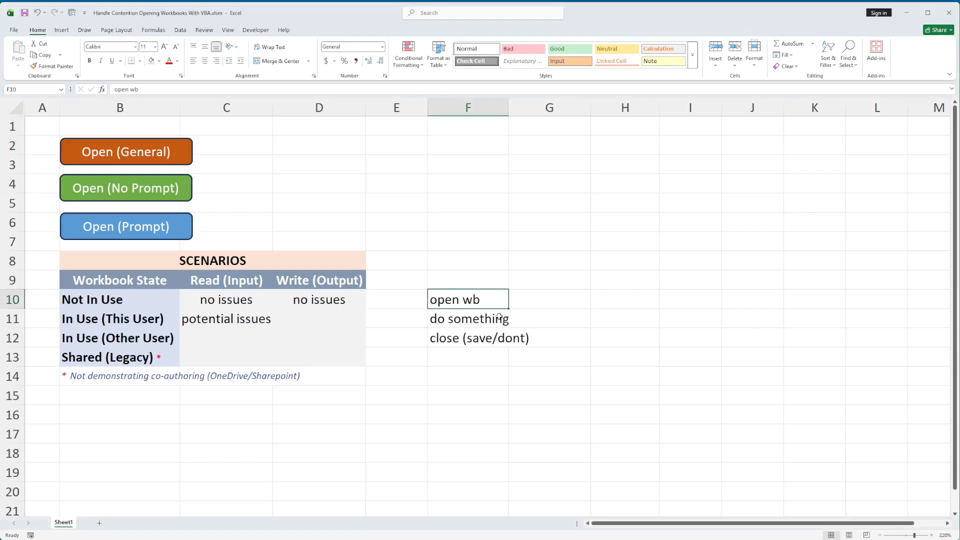
{"action": "left_click", "coordinate": [471, 316]}
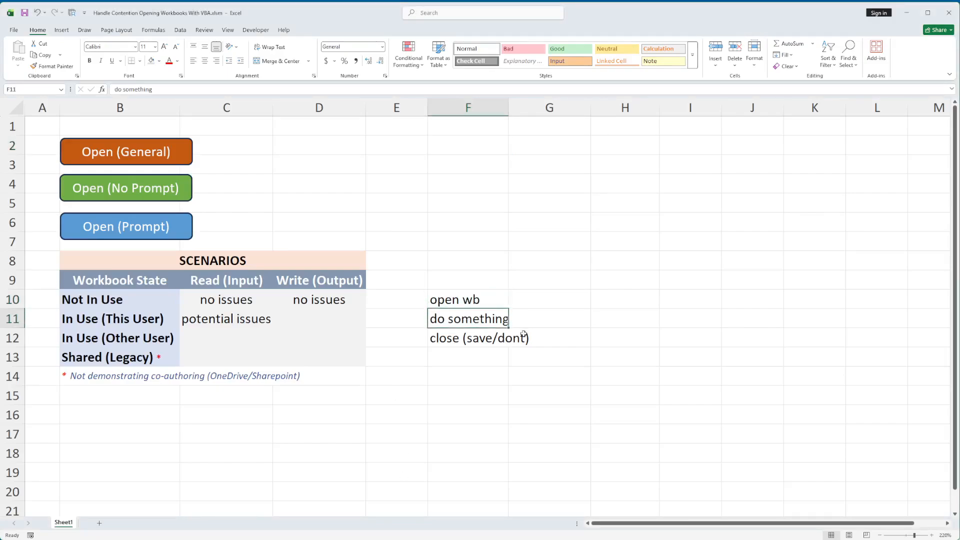
{"action": "key", "text": "Down"}
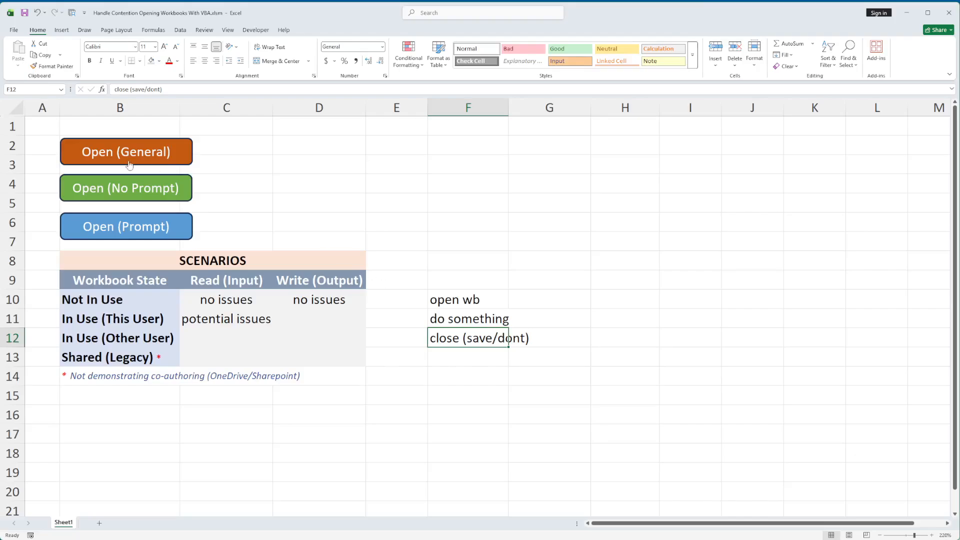
Run the Open (General) macro in write mode, dismiss its completion message, and check the import area F2:J8.
{"action": "left_click", "coordinate": [150, 156]}
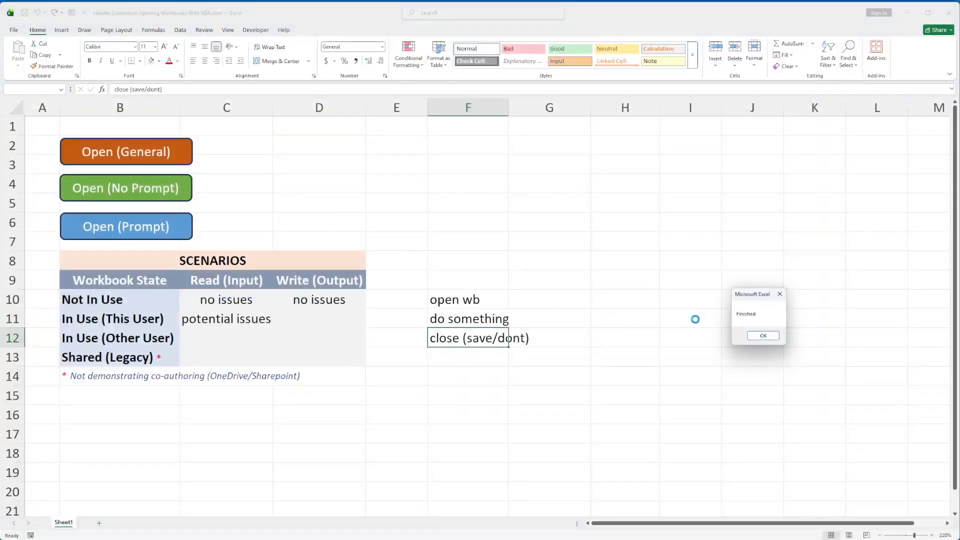
{"action": "left_click", "coordinate": [763, 335]}
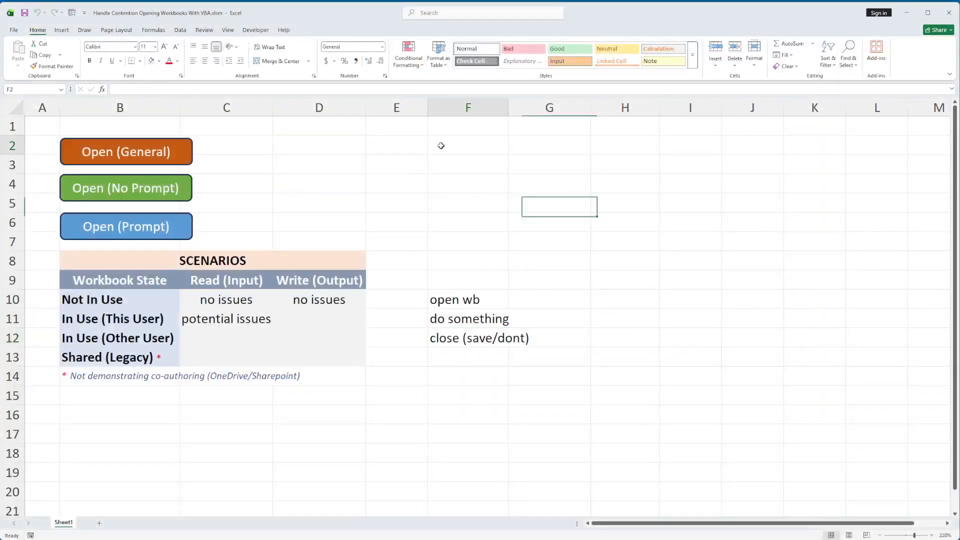
{"action": "left_click_drag", "start_coordinate": [440, 145], "coordinate": [775, 261]}
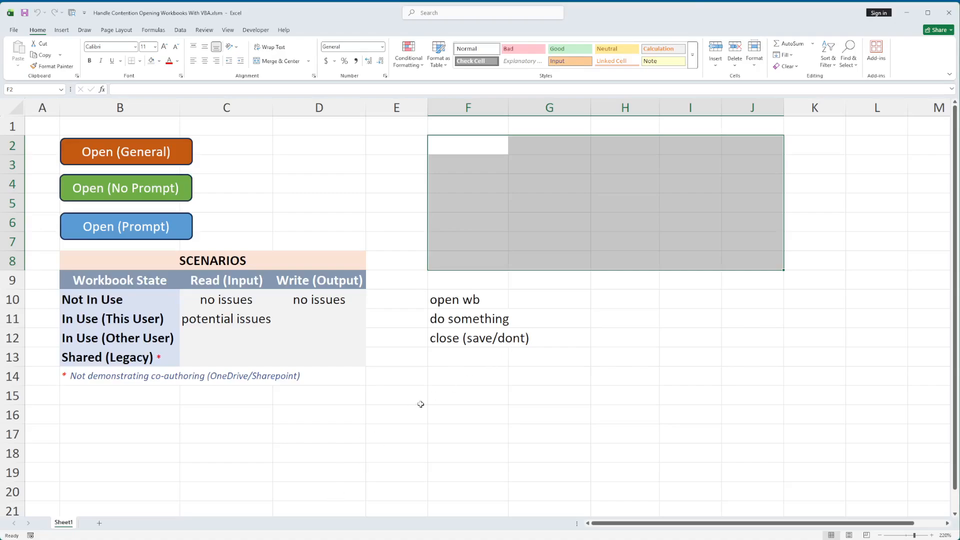
{"action": "left_click", "coordinate": [386, 228]}
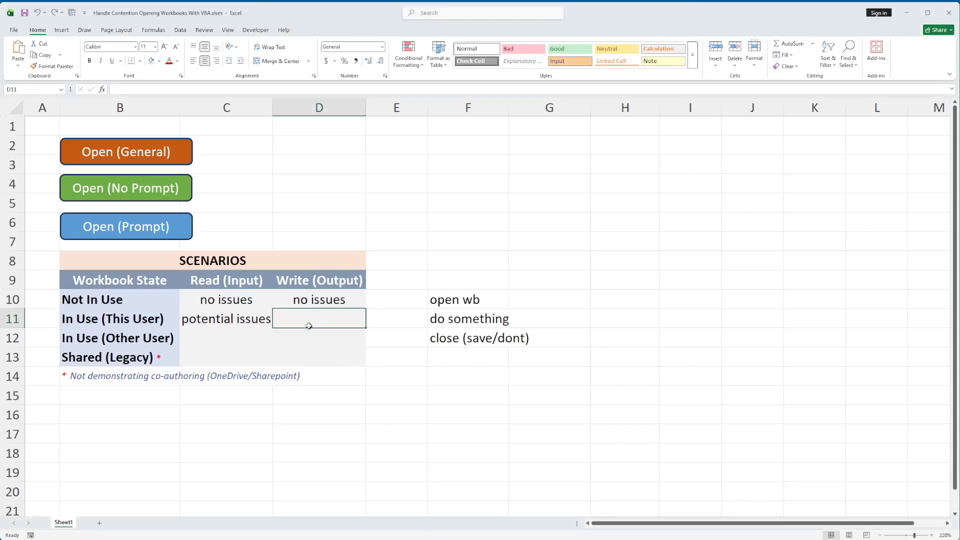
Enter "potential issues" under Write (Output) for the In Use (This User) row of the SCENARIOS table.
{"action": "type", "text": "pot"}
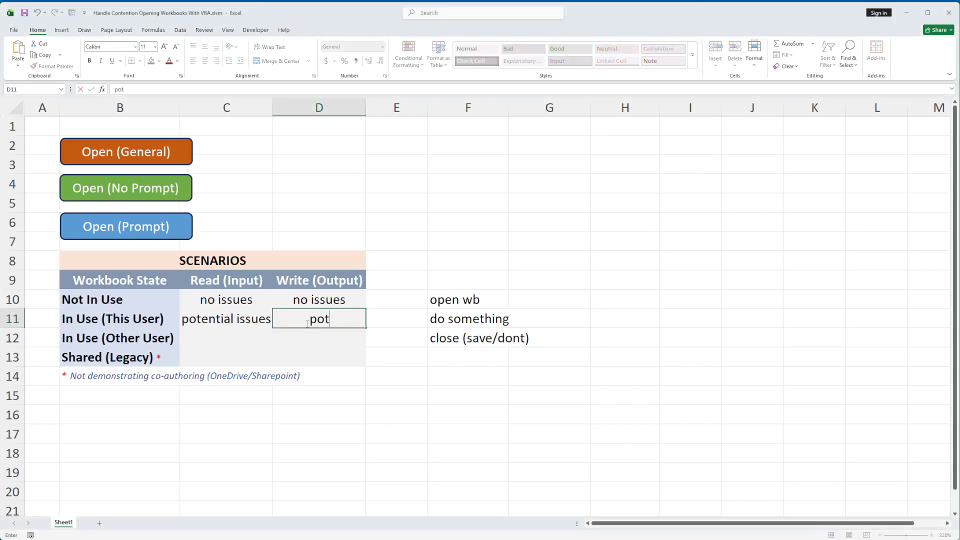
{"action": "type", "text": "ential issues"}
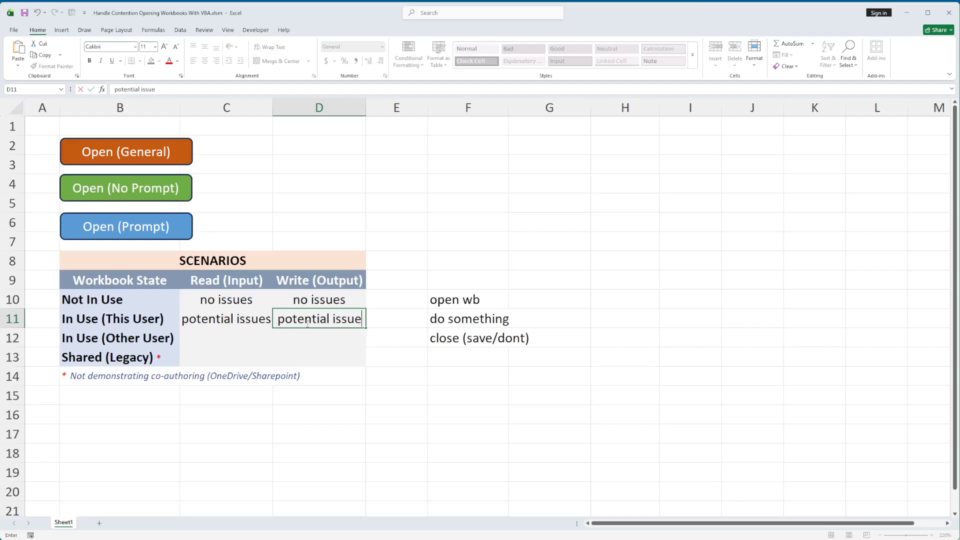
{"action": "key", "text": "Return"}
{"action": "left_click", "coordinate": [306, 323]}
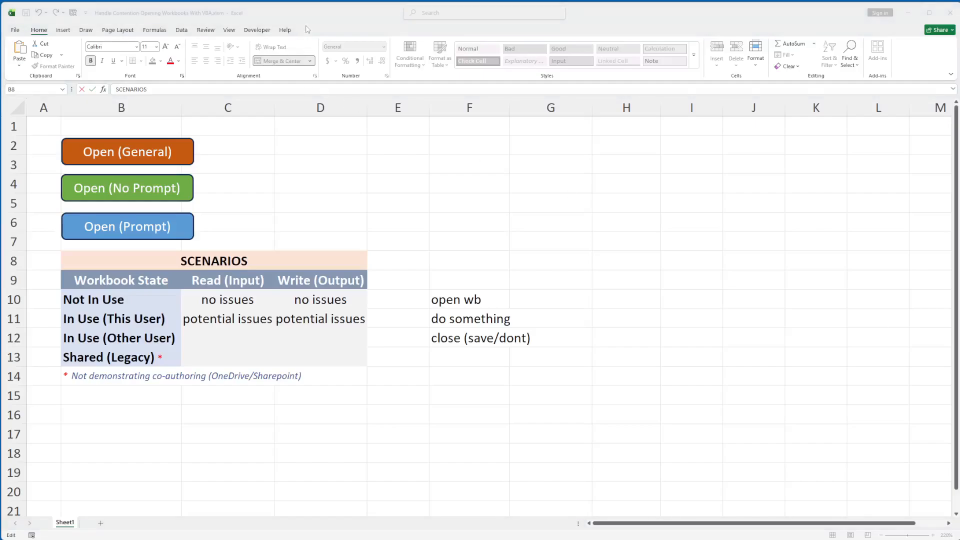
Return to the contention workbook and review the In Use (Other User) state in B12 alongside the workflow notes in F10:F12.
{"action": "left_click", "coordinate": [310, 14]}
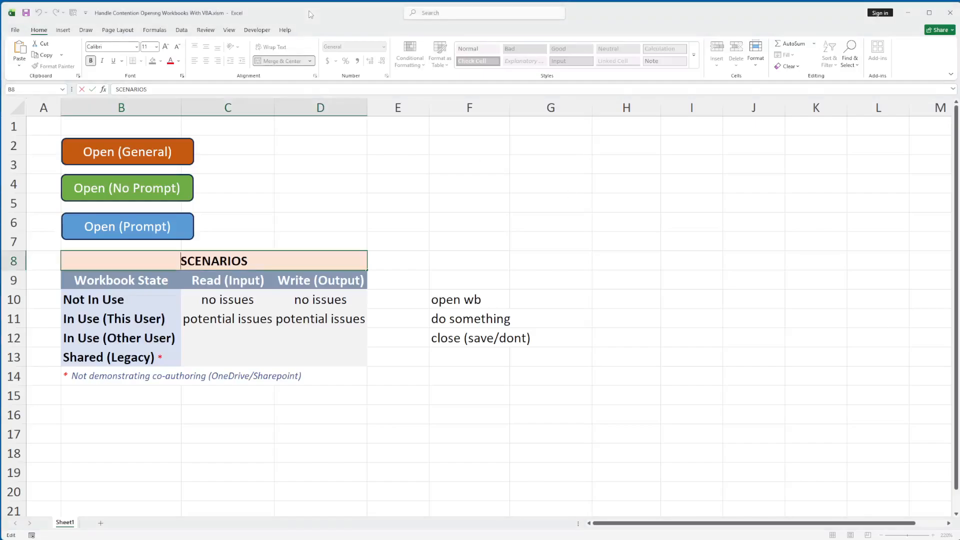
{"action": "left_click", "coordinate": [150, 339]}
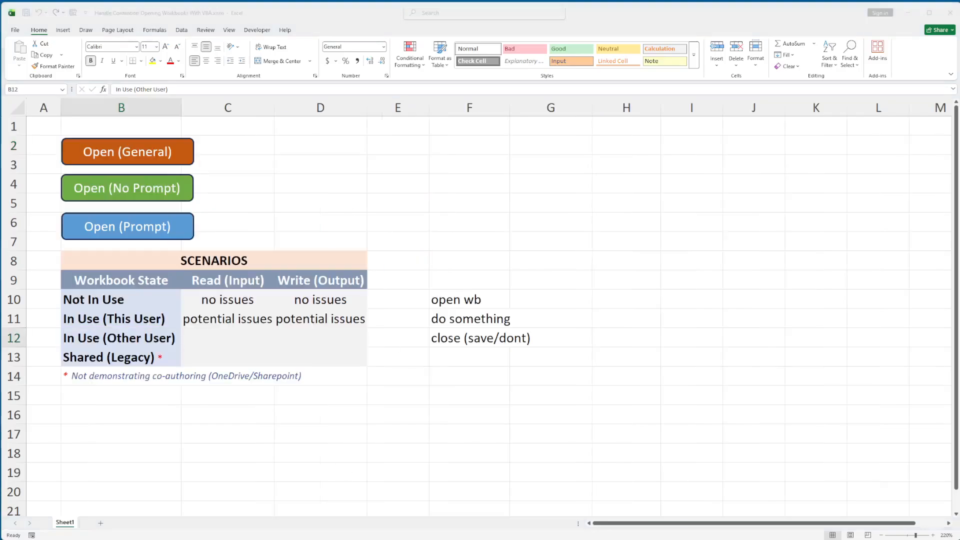
{"action": "left_click", "coordinate": [445, 301]}
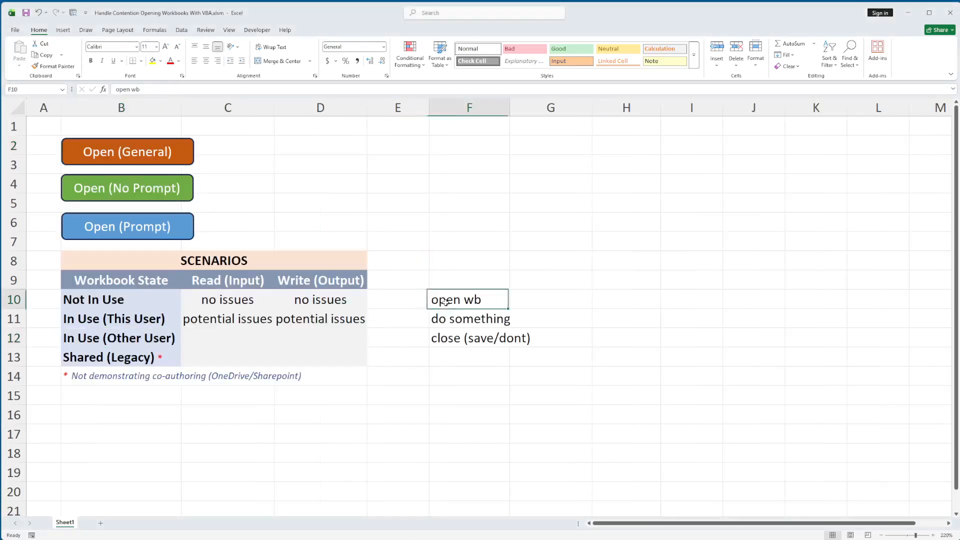
{"action": "left_click", "coordinate": [494, 315]}
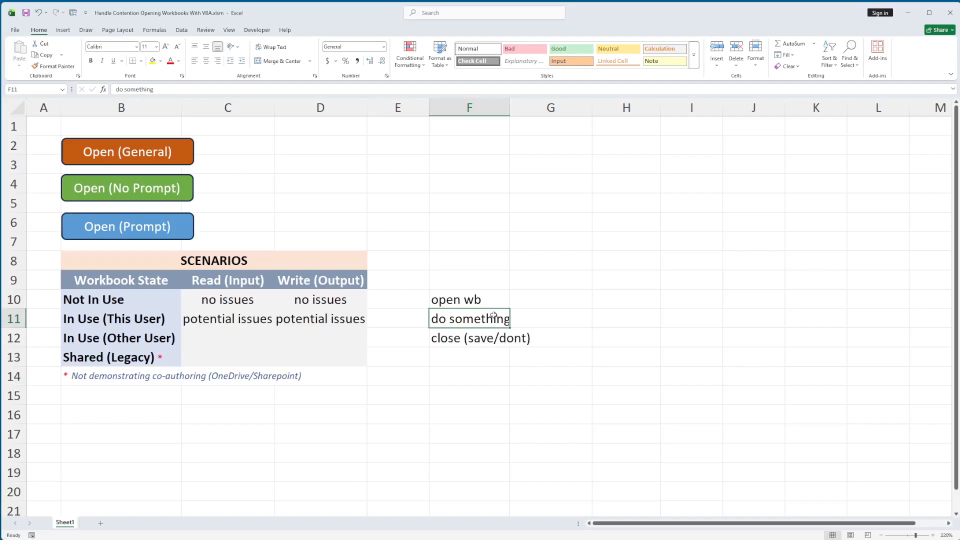
{"action": "key", "text": "Down"}
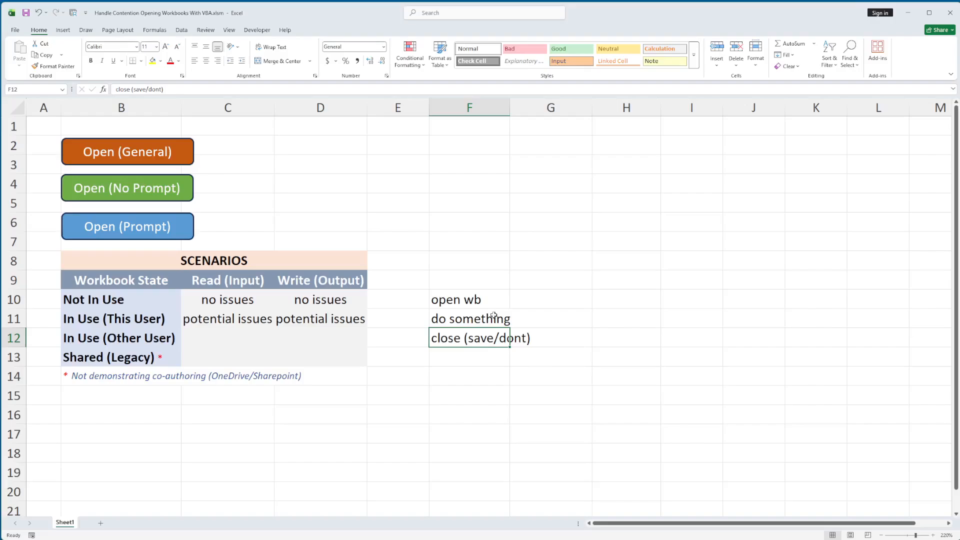
Enter "potential issues" under Read (Input) for the In Use (Other User) row of the SCENARIOS table.
{"action": "key", "text": "Left"}
{"action": "key", "text": "Left"}
{"action": "key", "text": "Left"}
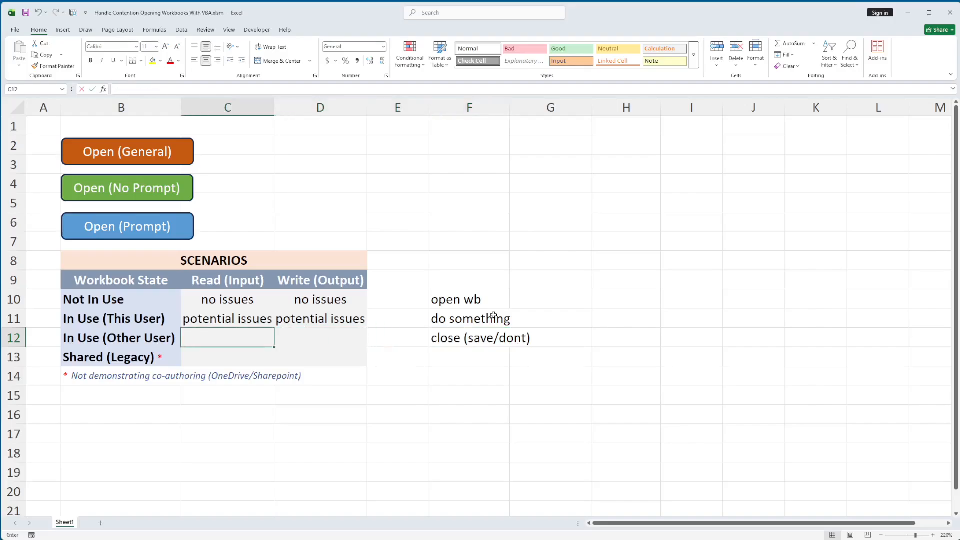
{"action": "type", "text": "pot"}
{"action": "key", "text": "Return"}
{"action": "key", "text": "Up"}
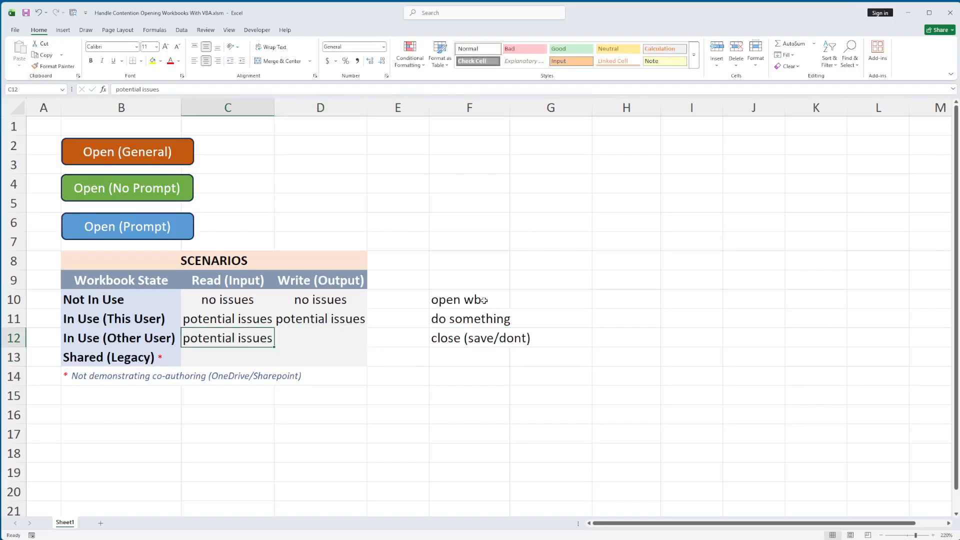
Run the Open (General) macro in read mode, and clear the imported table by copying the blank cells F2:J2 over F2:J9.
{"action": "left_click", "coordinate": [182, 157]}
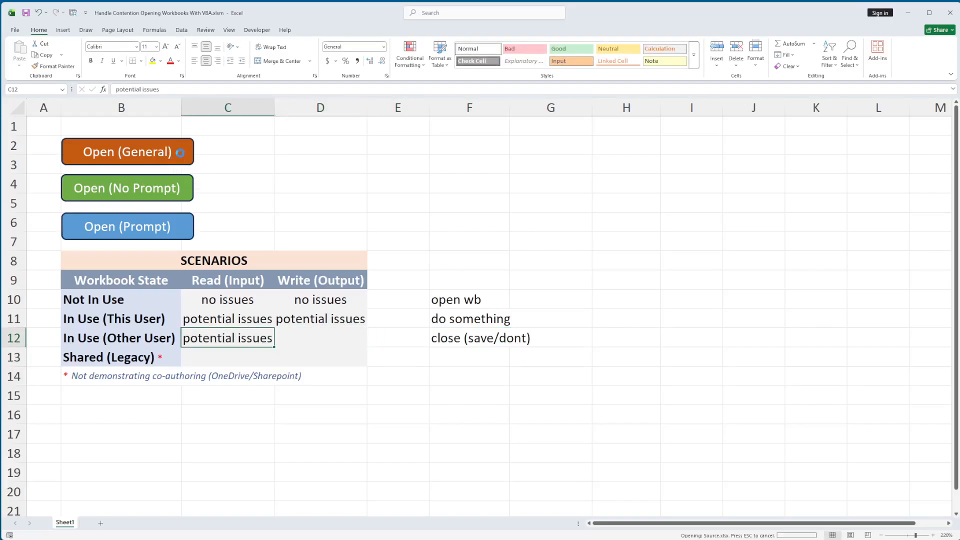
{"action": "left_click", "coordinate": [766, 337]}
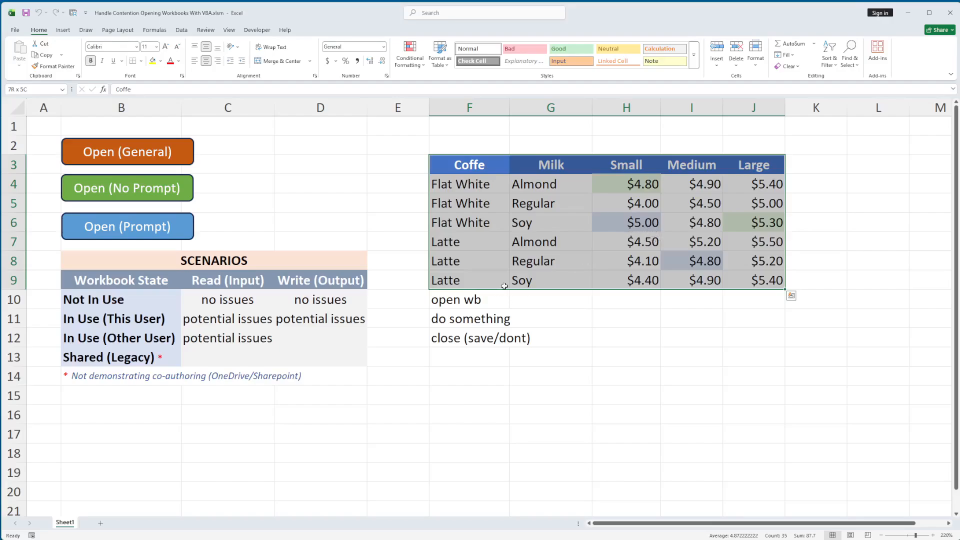
{"action": "left_click", "coordinate": [487, 144]}
{"action": "left_click", "coordinate": [732, 149], "text": "shift"}
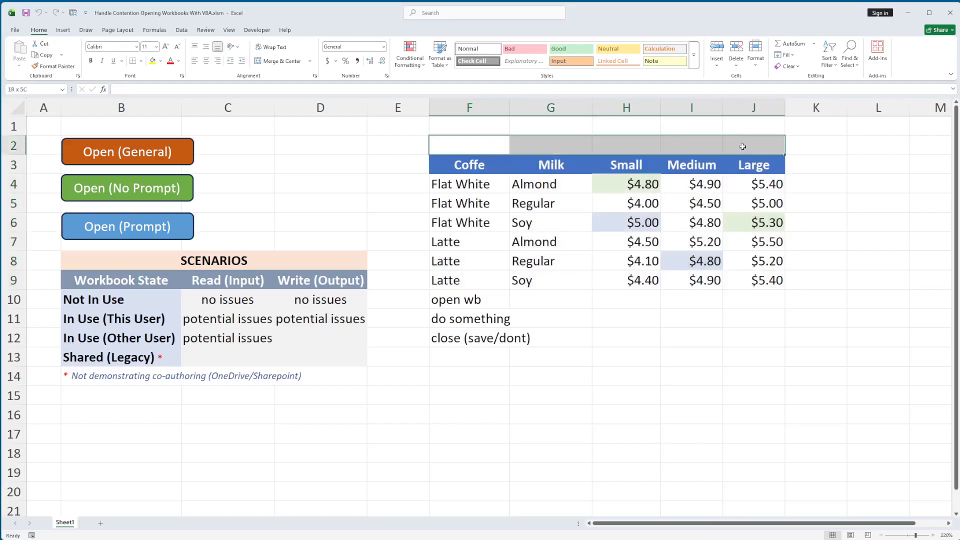
{"action": "key", "text": "ctrl+c"}
{"action": "left_click", "coordinate": [765, 279], "text": "shift"}
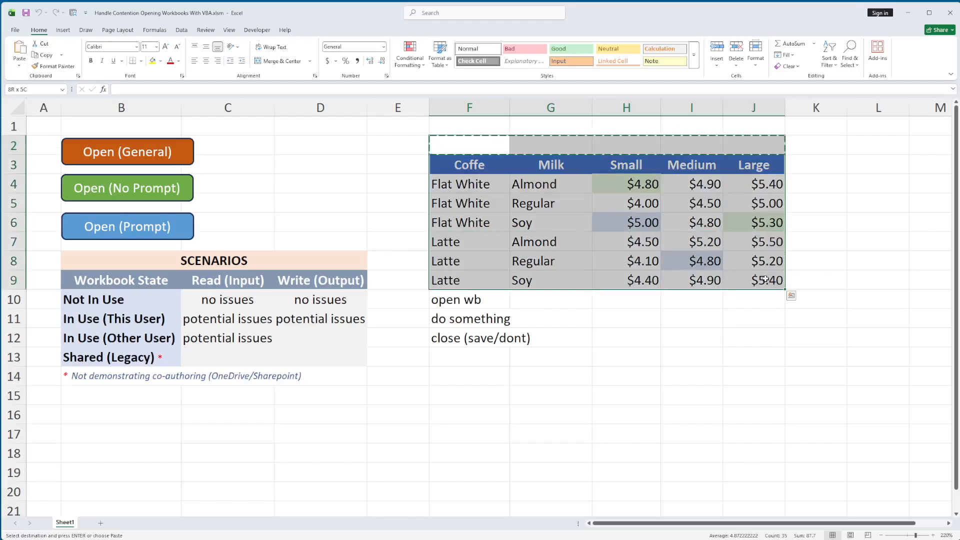
{"action": "key", "text": "Return"}
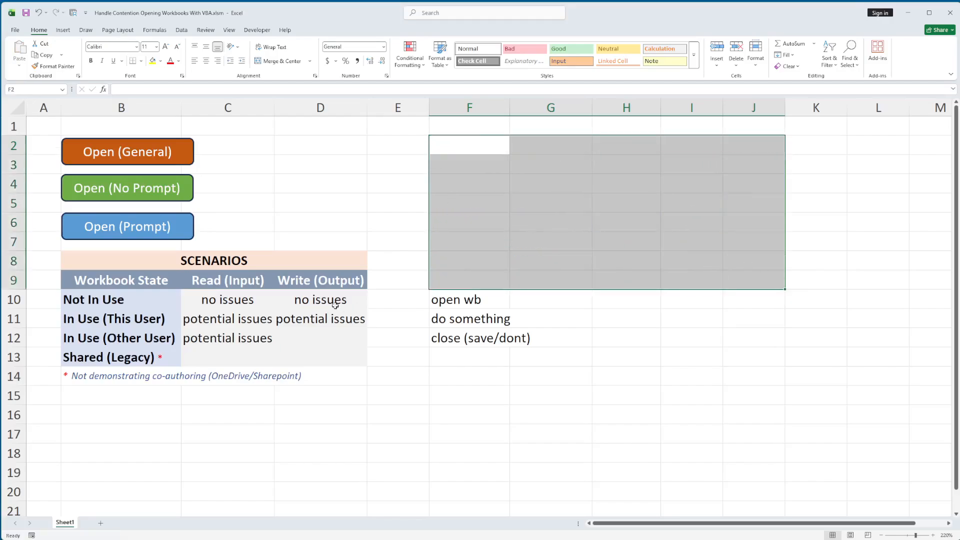
In OpenSourceBasic, set forRead to False, check the line that updates the price in D6, and close the code editor.
{"action": "left_click", "coordinate": [460, 320]}
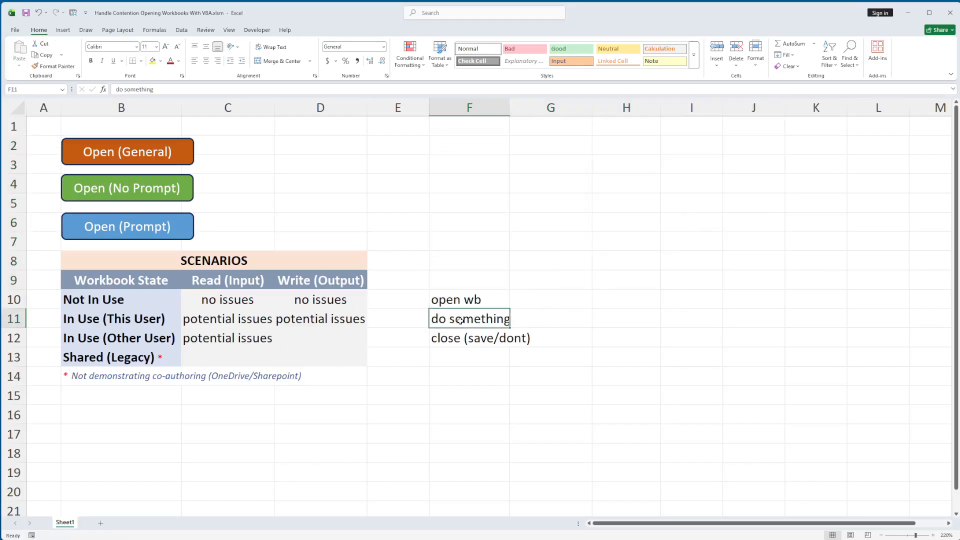
{"action": "key", "text": "alt+F11"}
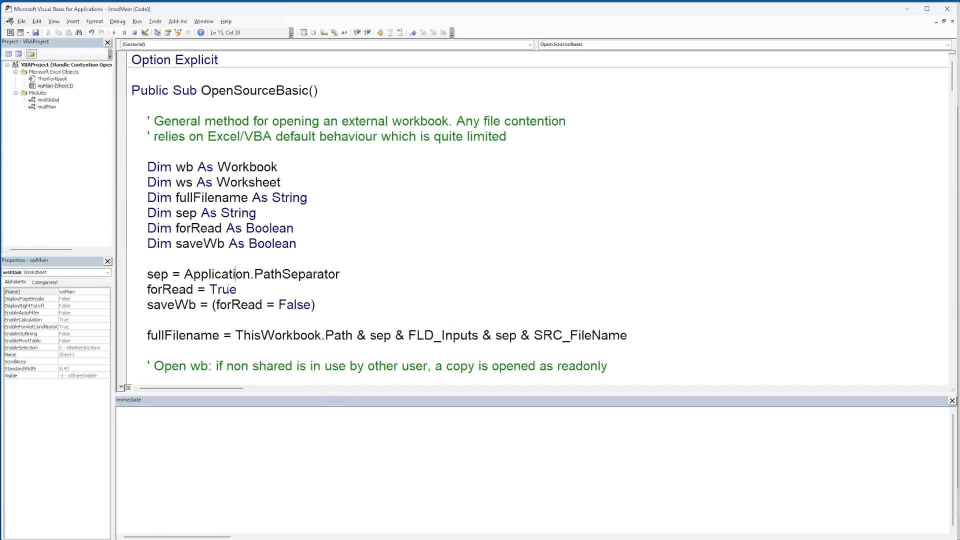
{"action": "double_click", "coordinate": [232, 289]}
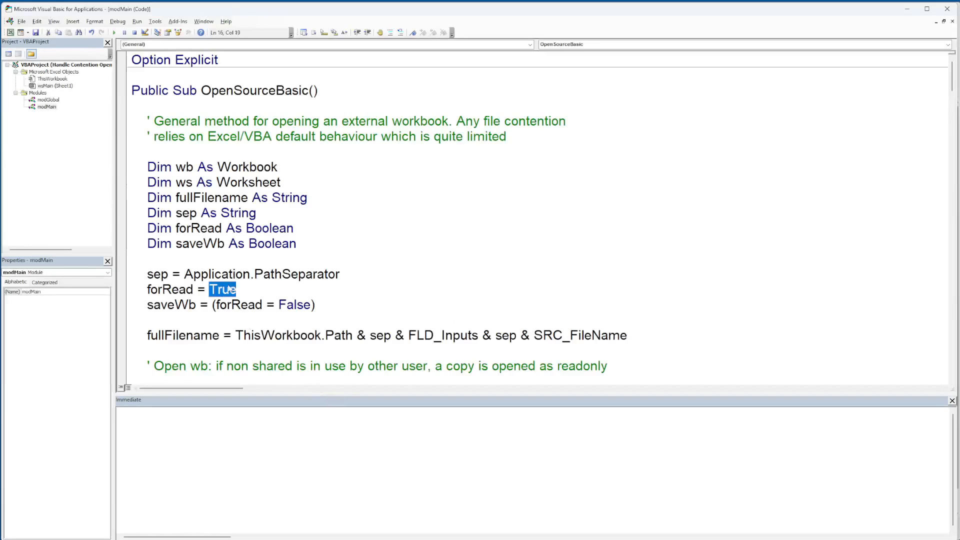
{"action": "type", "text": "False"}
{"action": "scroll", "coordinate": [234, 285], "scroll_direction": "down", "scroll_amount": 10}
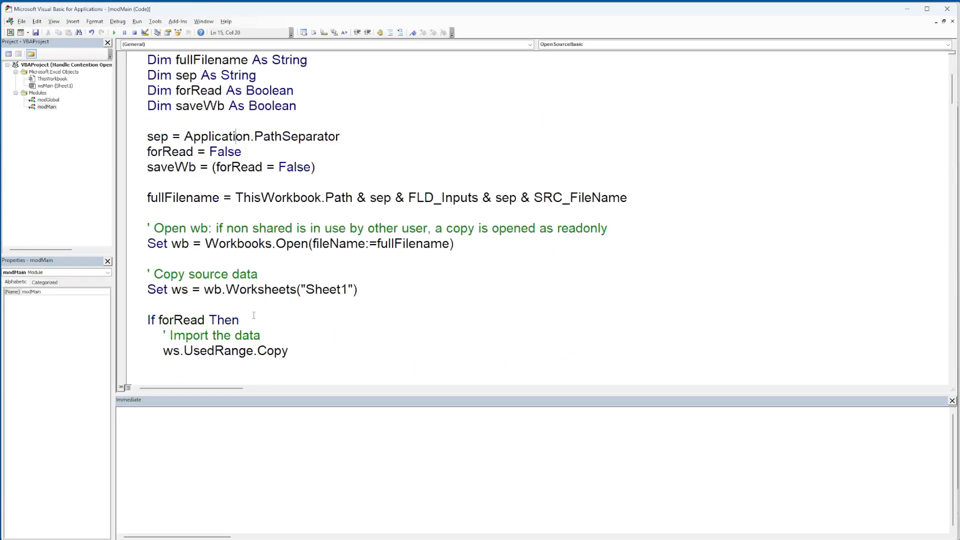
{"action": "double_click", "coordinate": [387, 216]}
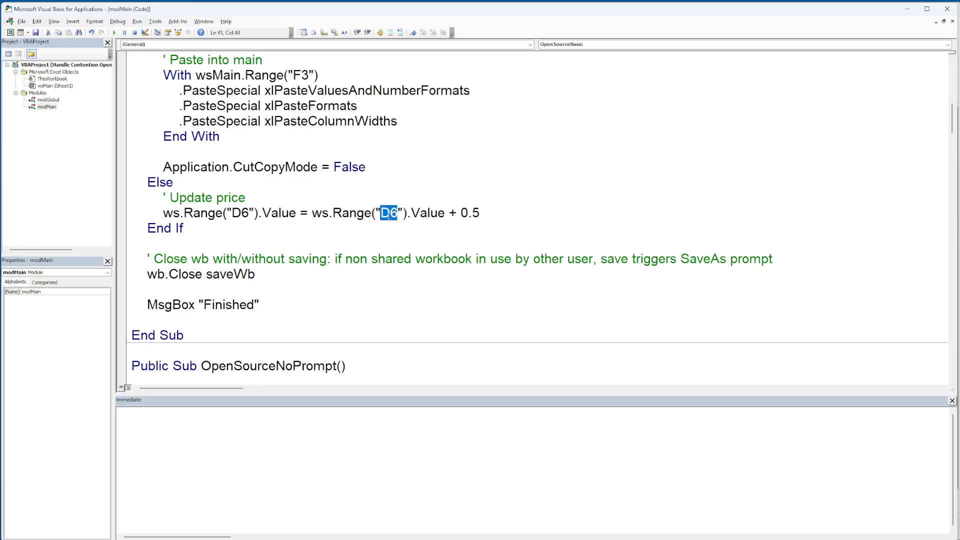
{"action": "scroll", "coordinate": [567, 235], "scroll_direction": "up", "scroll_amount": 10}
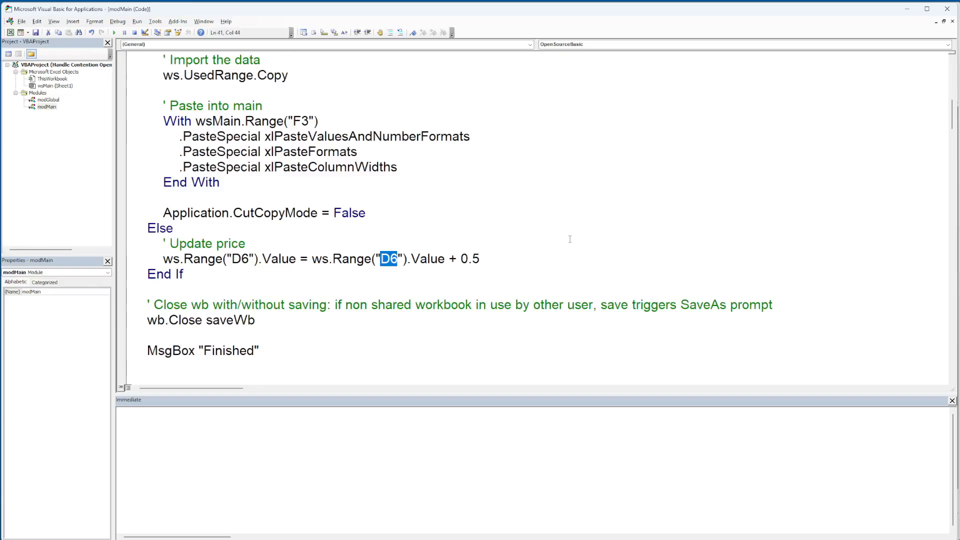
{"action": "left_click", "coordinate": [947, 8]}
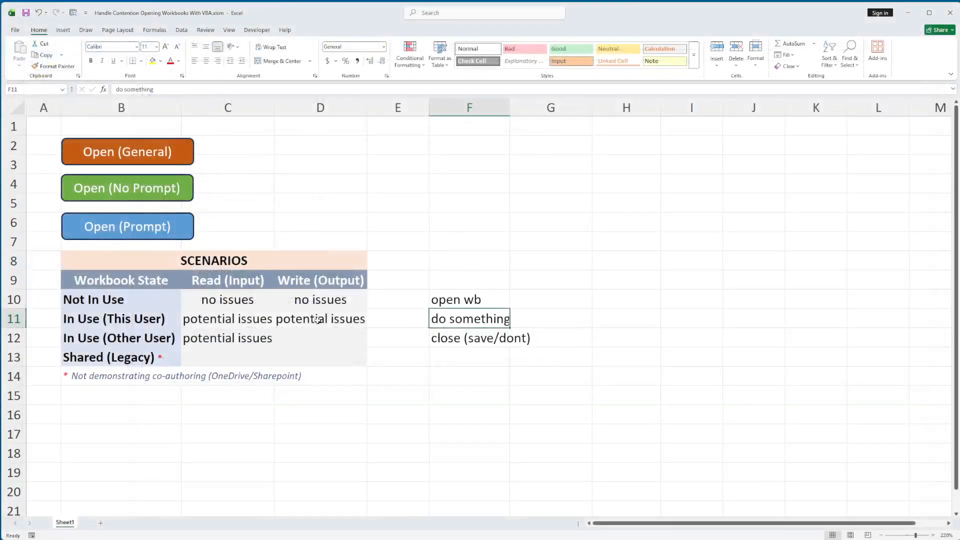
Review the open, do something and close notes in F10:F12 for the write scenario with another user holding the workbook.
{"action": "double_click", "coordinate": [439, 303]}
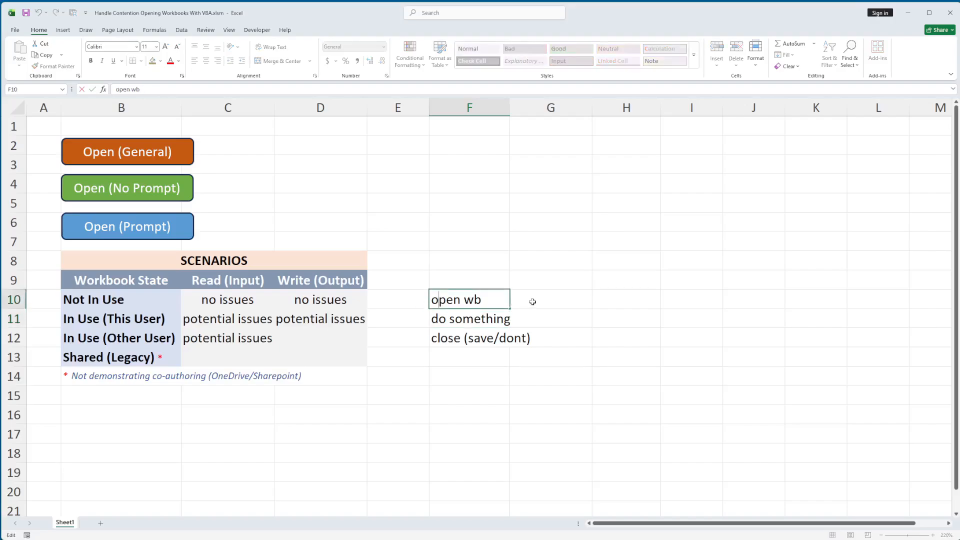
{"action": "key", "text": "Escape"}
{"action": "key", "text": "Down"}
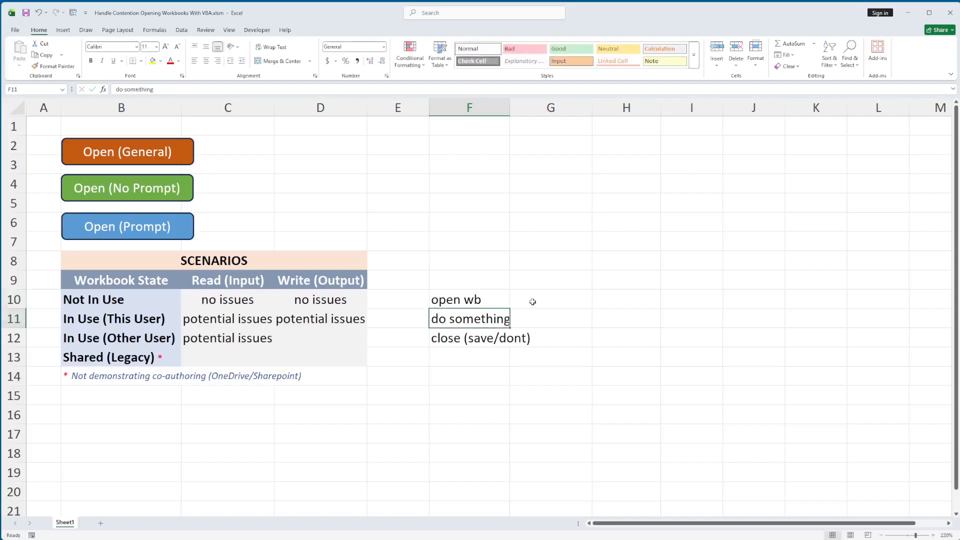
{"action": "key", "text": "Up"}
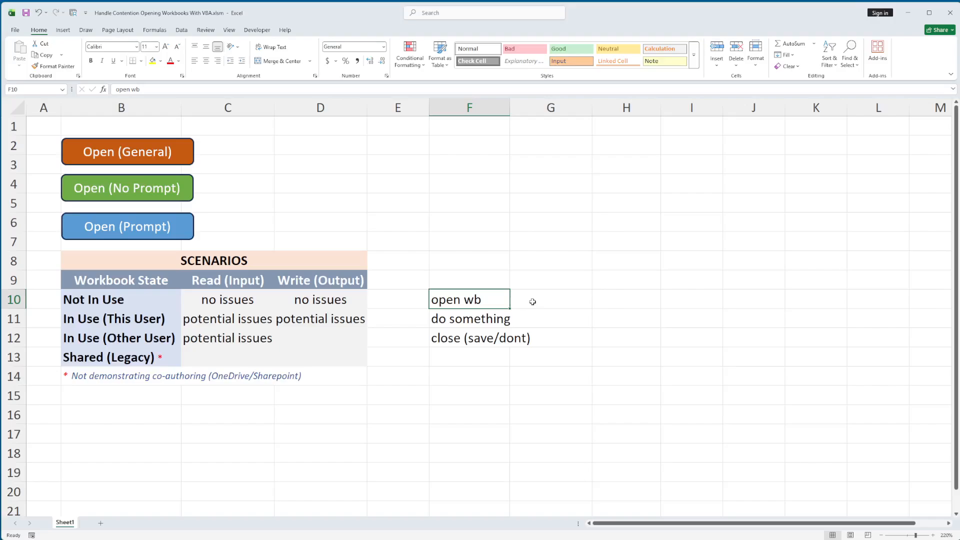
{"action": "key", "text": "Down"}
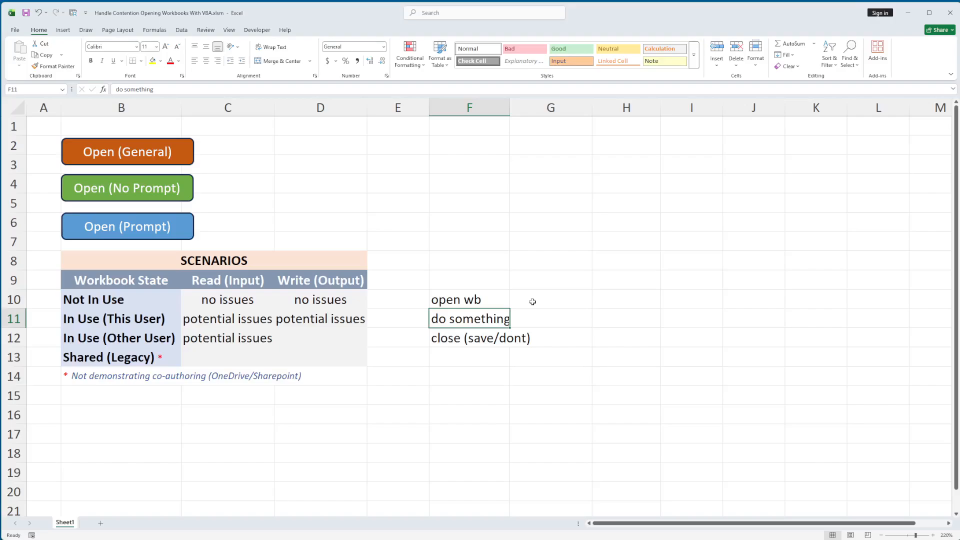
{"action": "key", "text": "Down"}
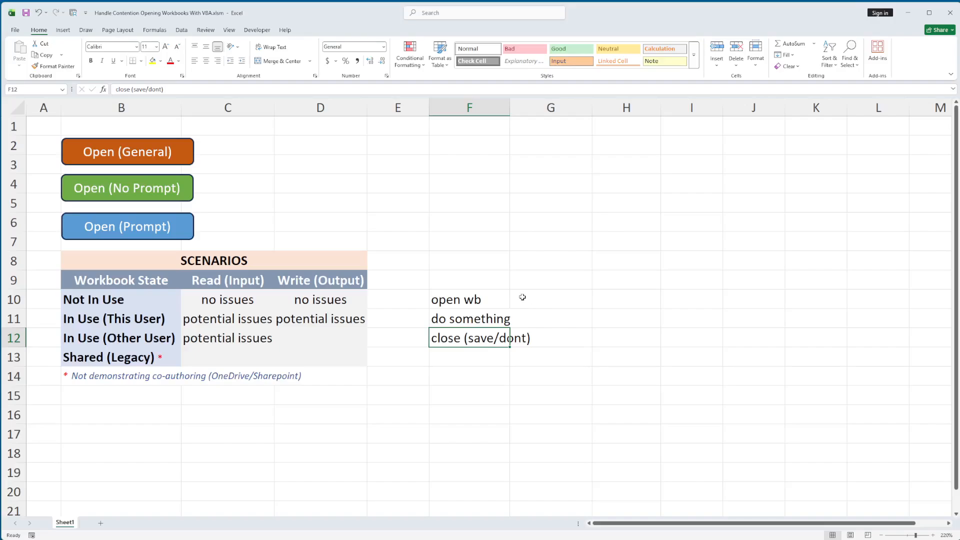
Run the Open (General) macro in write mode and save the read-only workbook as Copy of Source.xlsx in the Inputs folder.
{"action": "left_click", "coordinate": [148, 153]}
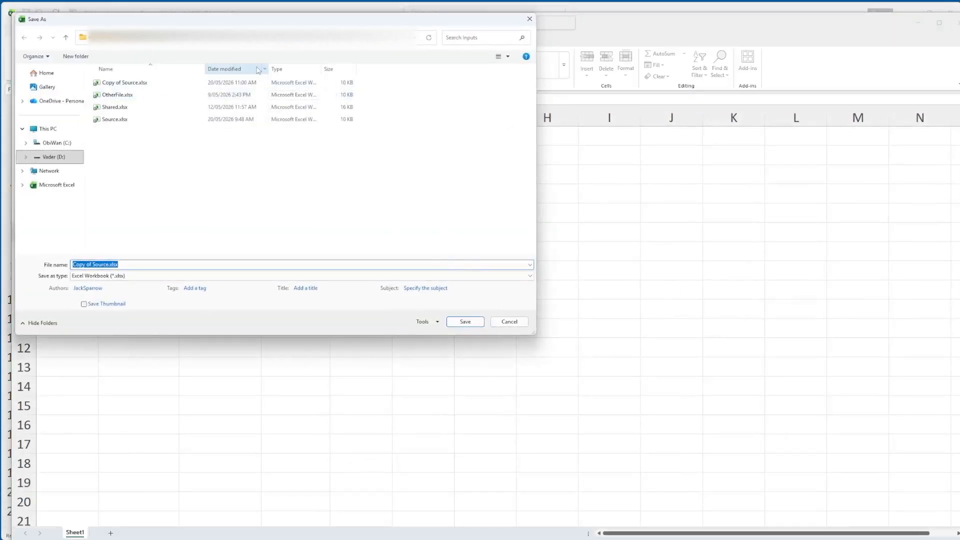
{"action": "key", "text": "super+plus"}
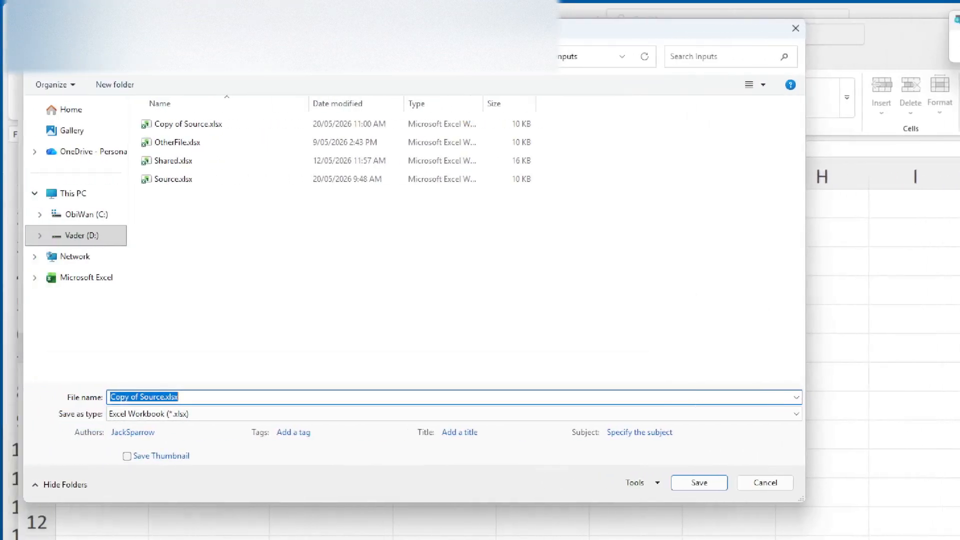
{"action": "left_click", "coordinate": [196, 396]}
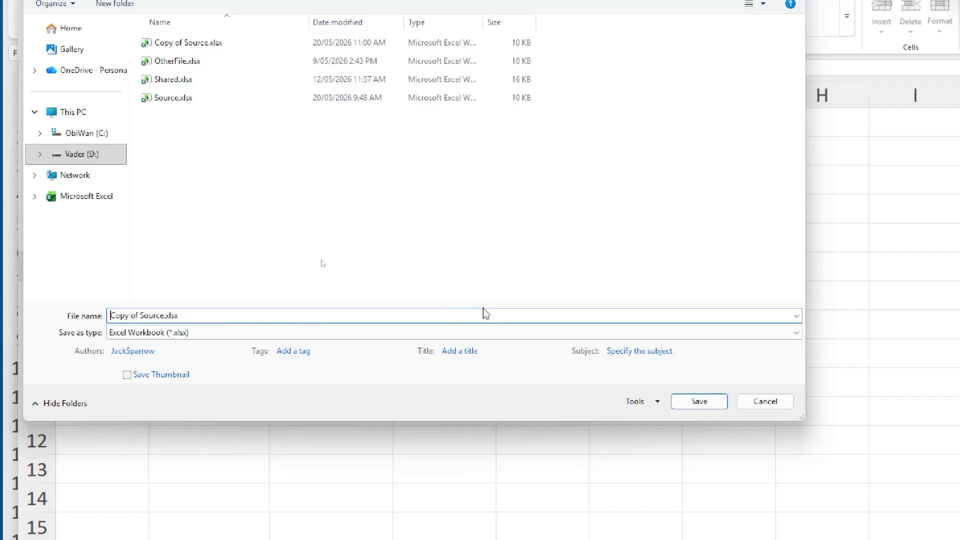
{"action": "left_click", "coordinate": [708, 401]}
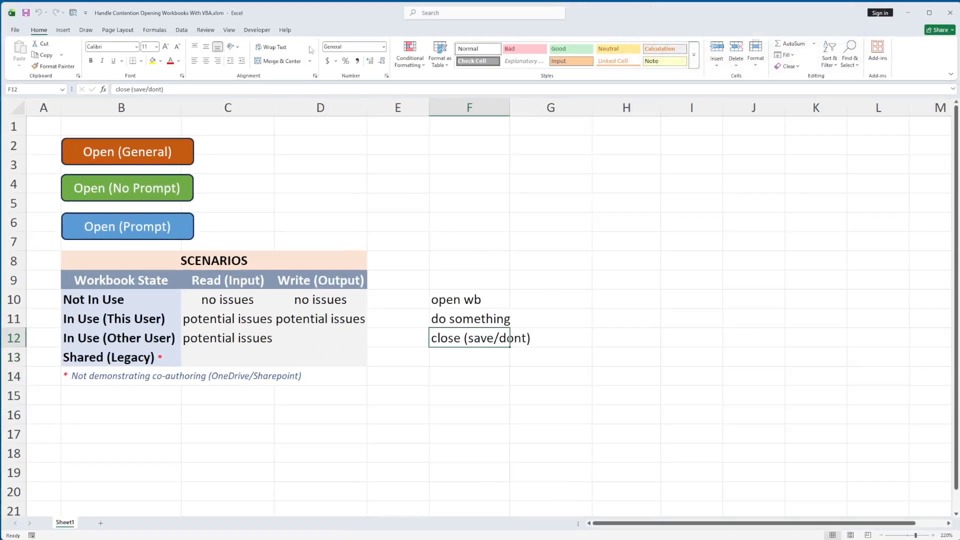
Enter "definite issues" under Write (Output) for the In Use (Other User) row of the SCENARIOS table.
{"action": "key", "text": "alt+Tab"}
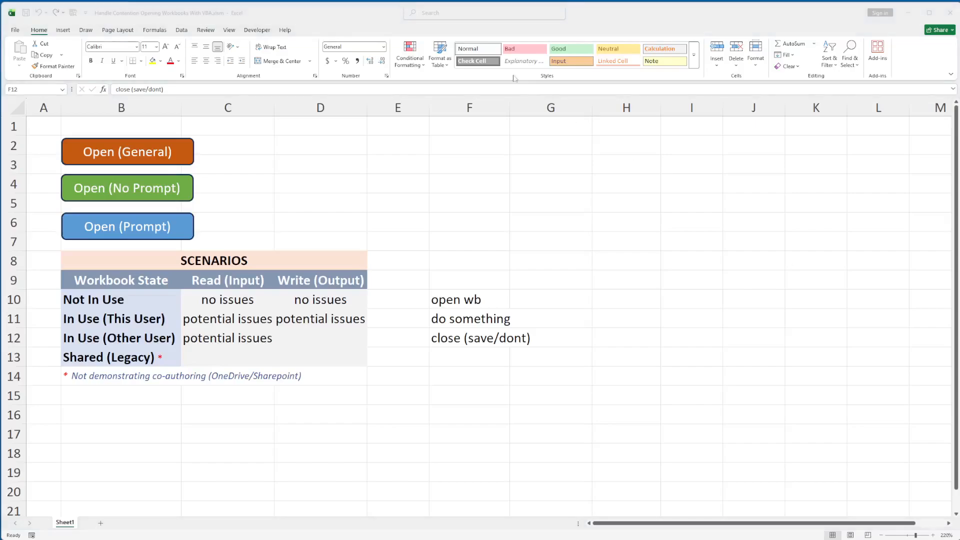
{"action": "left_click", "coordinate": [375, 14]}
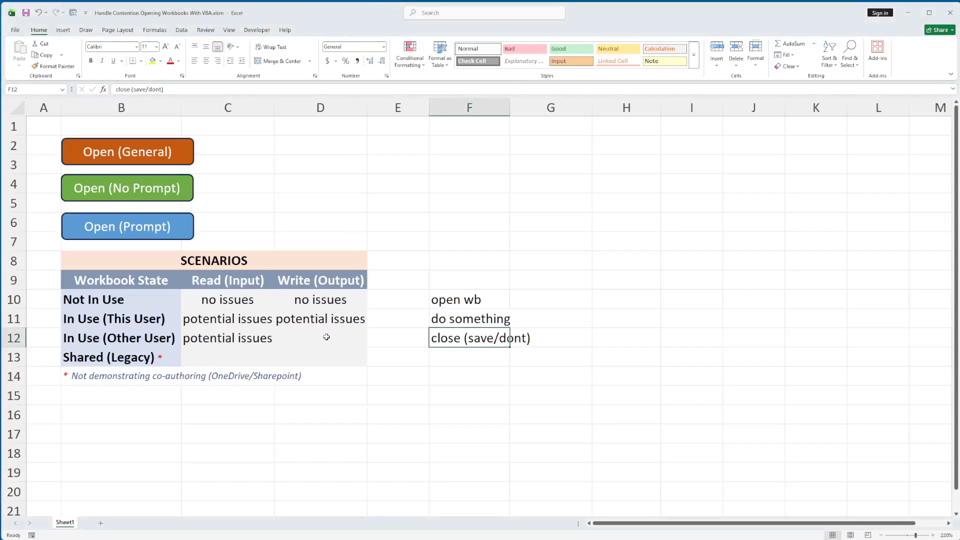
{"action": "left_click", "coordinate": [328, 338]}
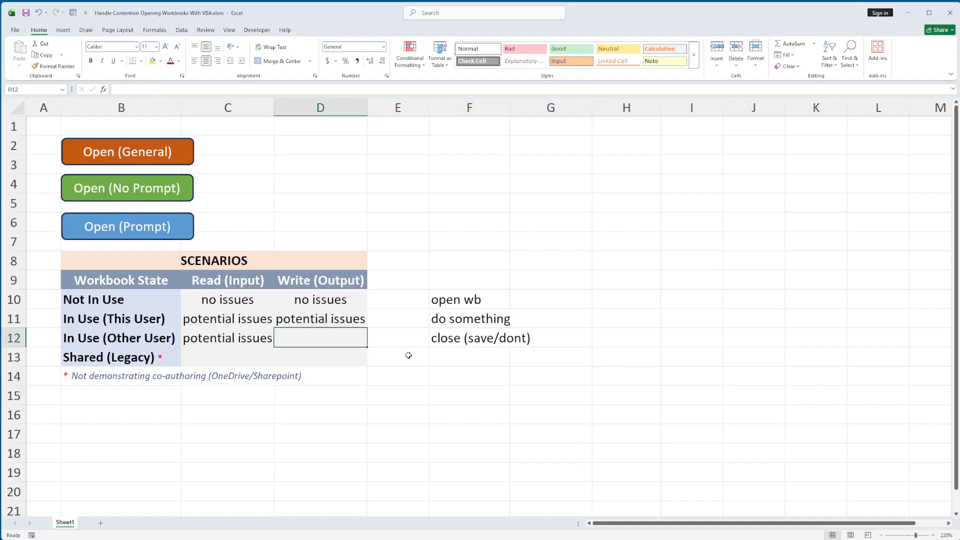
{"action": "type", "text": "d"}
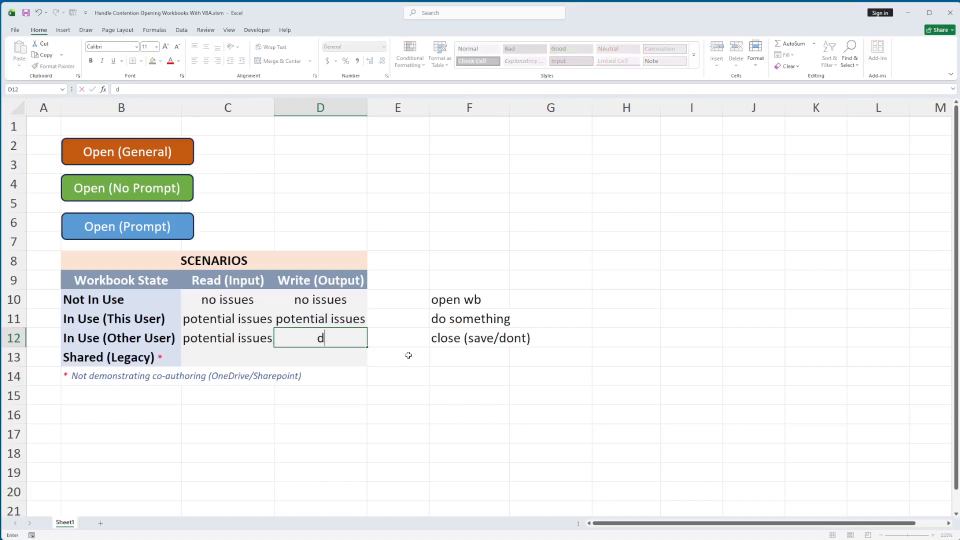
{"action": "type", "text": "efinite issues"}
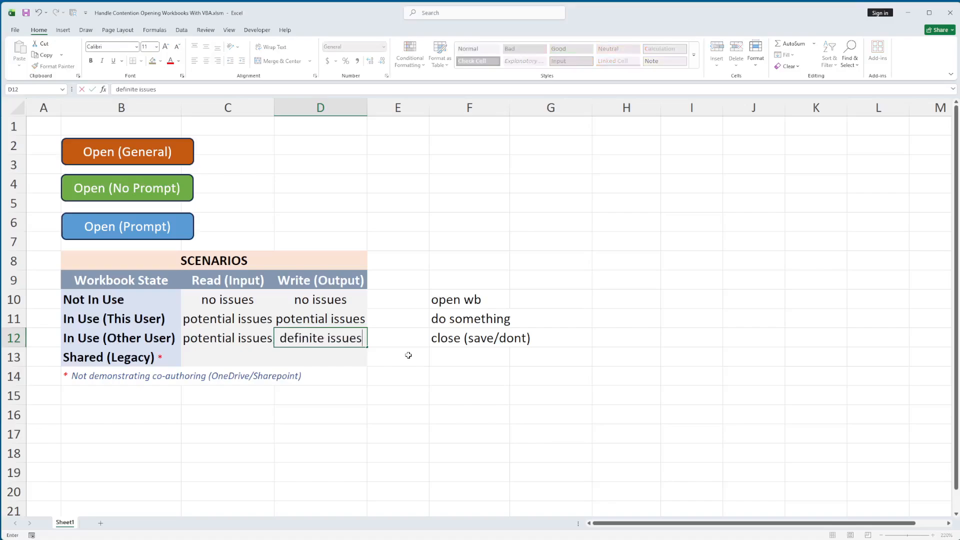
{"action": "key", "text": "ctrl+Return"}
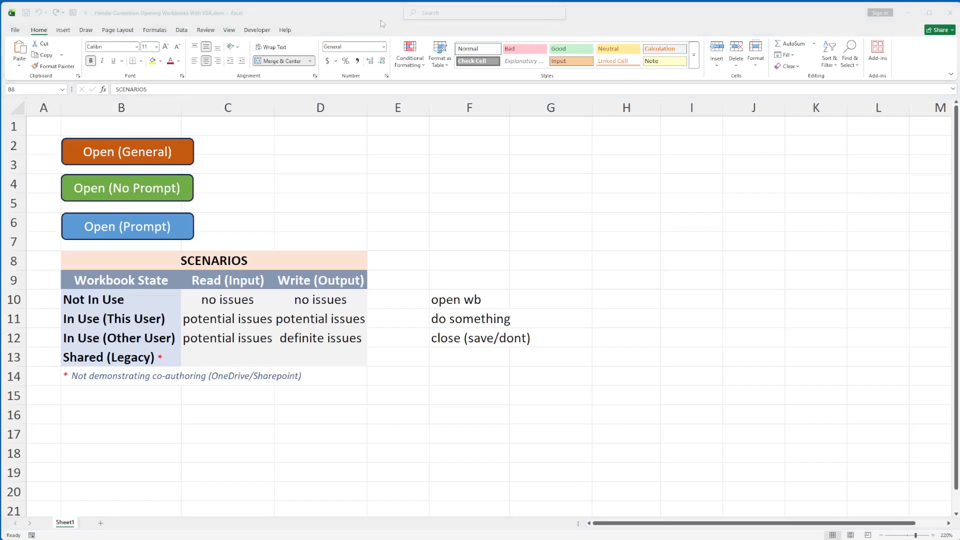
{"action": "left_click", "coordinate": [339, 19]}
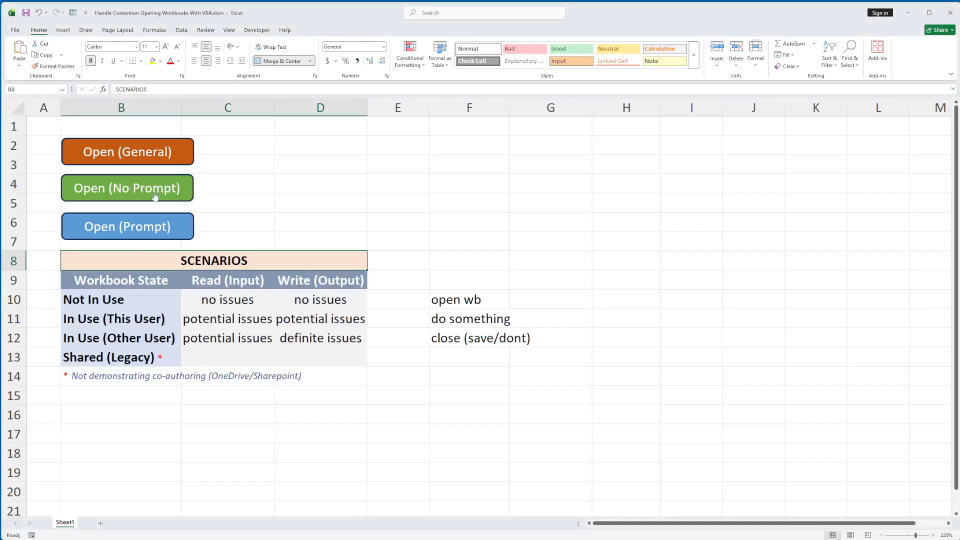
Enter "potential issues" under Read (Input) for the Shared (Legacy) row of the SCENARIOS table.
{"action": "left_click", "coordinate": [126, 361]}
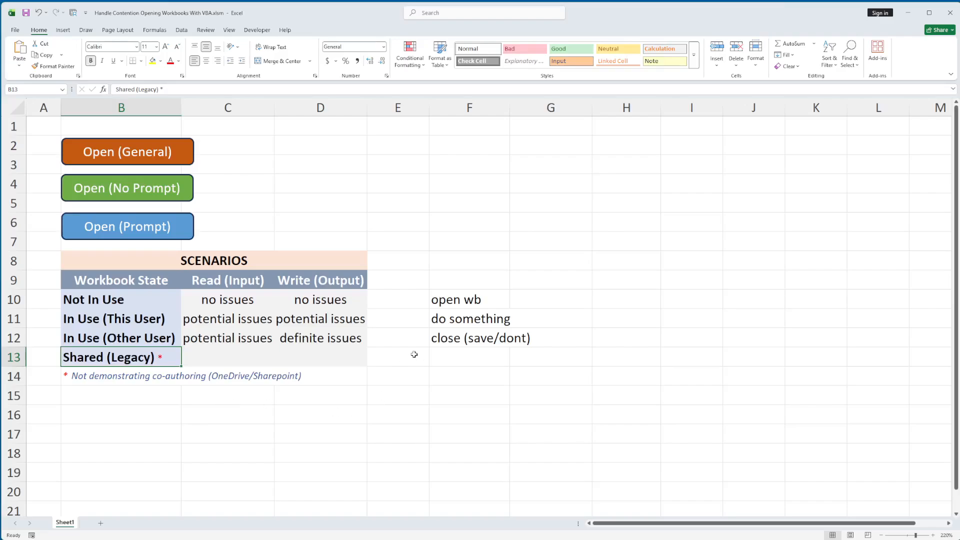
{"action": "left_click", "coordinate": [442, 303]}
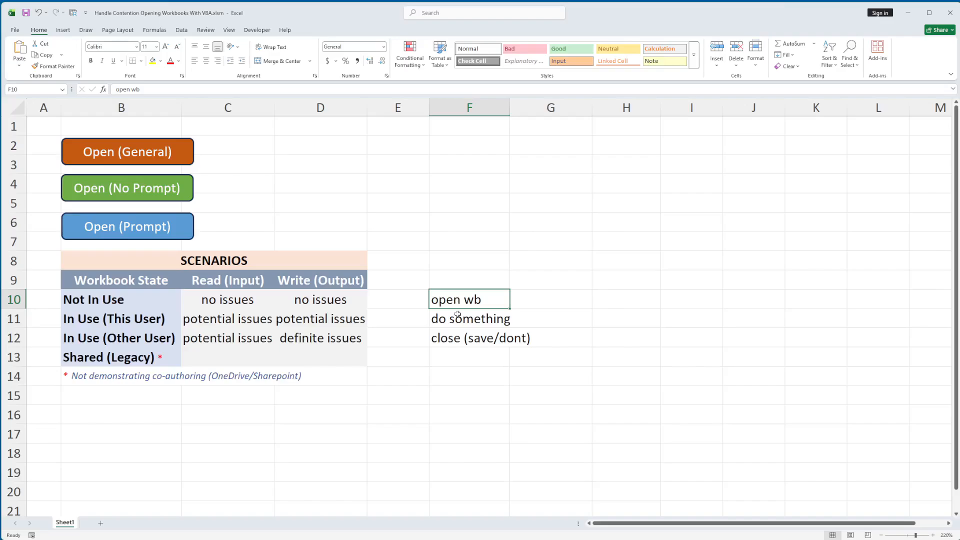
{"action": "left_click", "coordinate": [456, 318]}
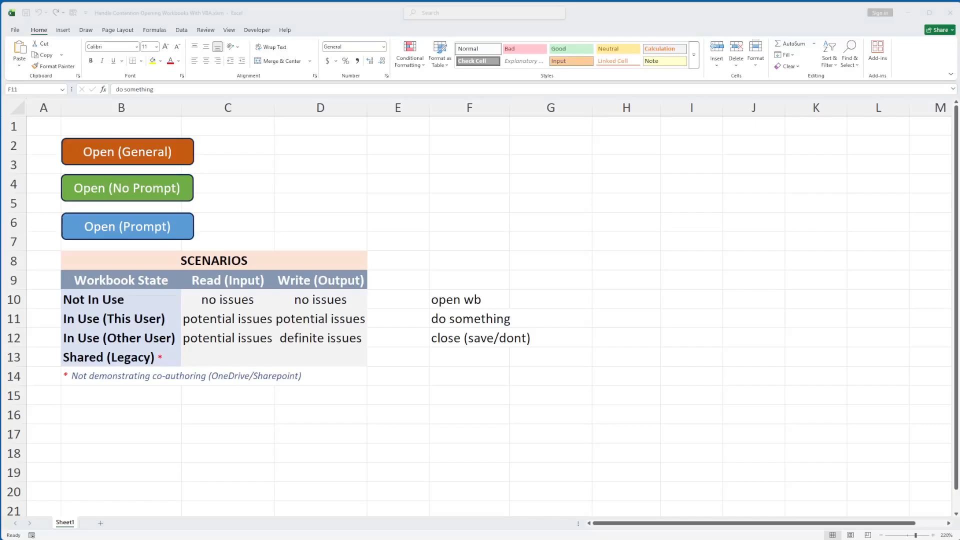
{"action": "left_click", "coordinate": [343, 12]}
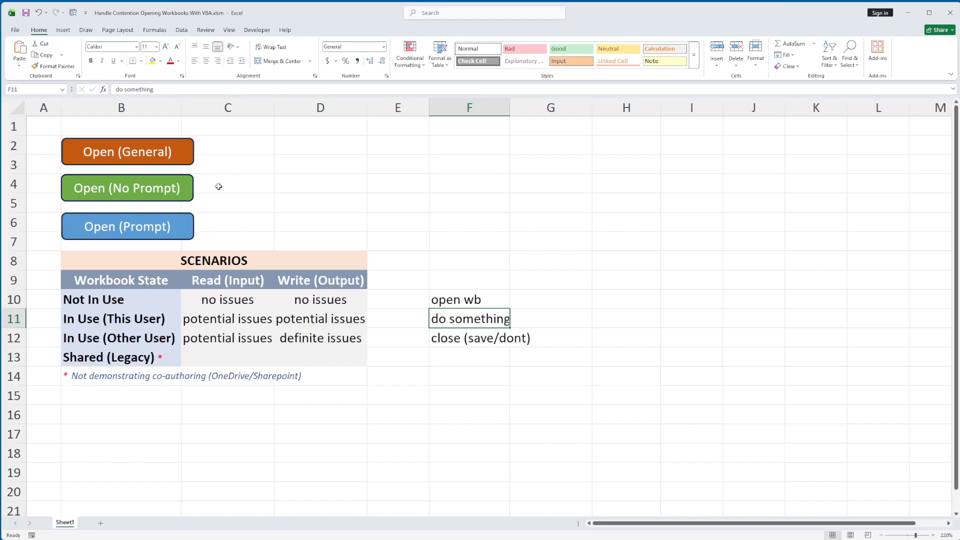
{"action": "left_click", "coordinate": [222, 358]}
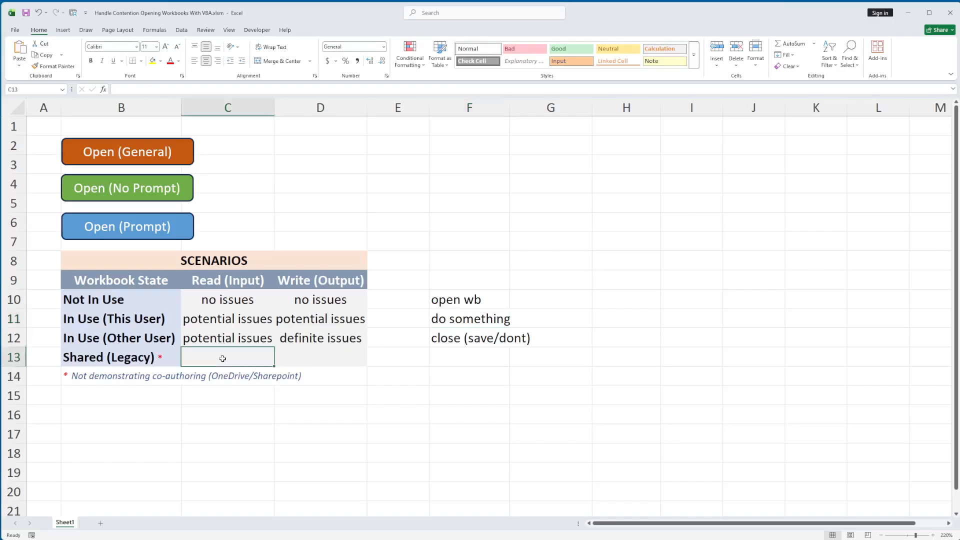
{"action": "type", "text": "pot"}
{"action": "key", "text": "Return"}
{"action": "key", "text": "Up"}
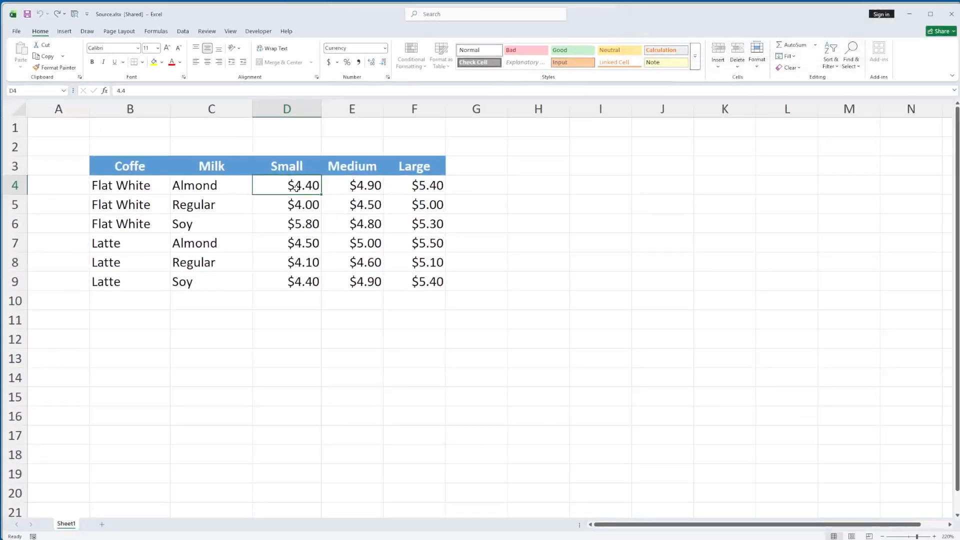
In the shared Source.xlsx, set the Small price of the Almond Flat White in D4 to 4.5.
{"action": "left_click", "coordinate": [294, 202]}
{"action": "left_click", "coordinate": [296, 186]}
{"action": "type", "text": "4.5"}
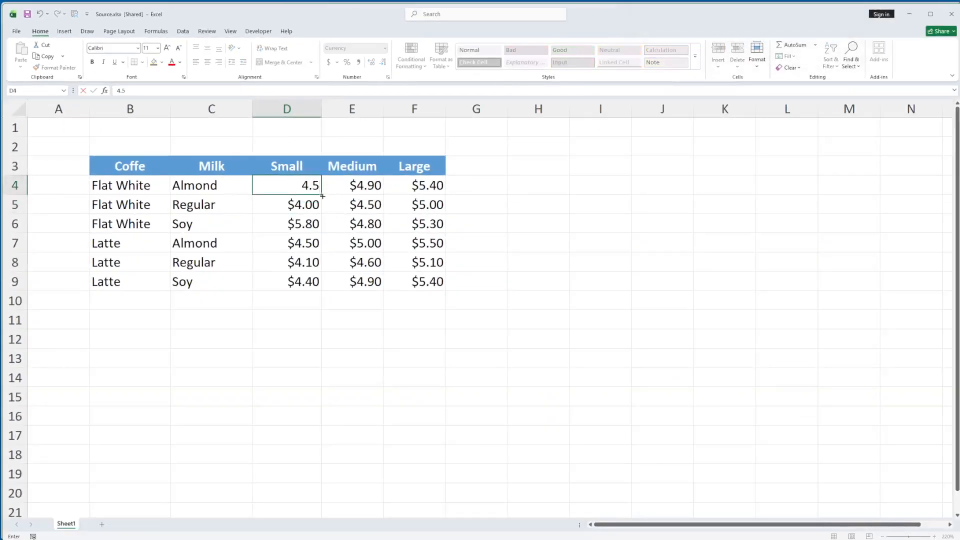
{"action": "key", "text": "Return"}
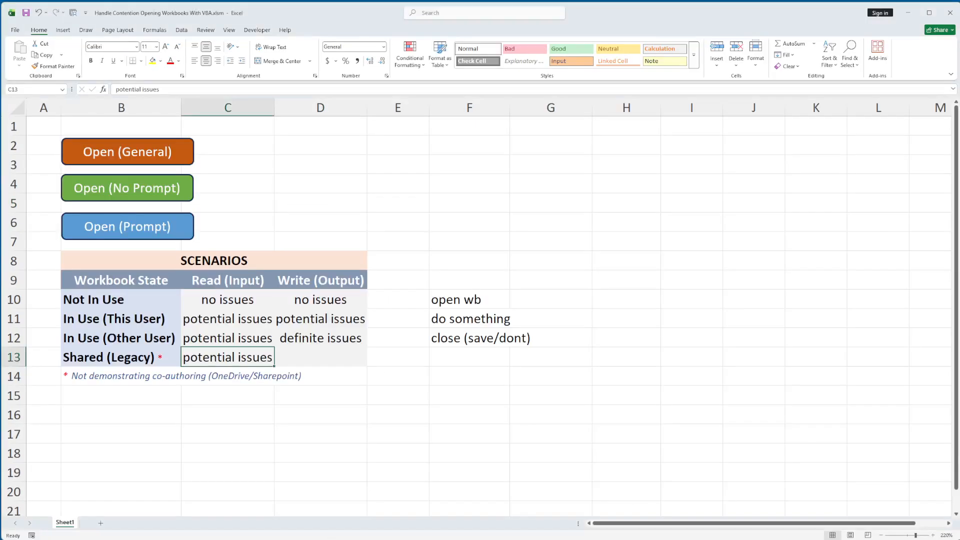
Run the Open (General) macro in read mode and check the imported Small price of the Almond Flat White.
{"action": "left_click", "coordinate": [142, 159]}
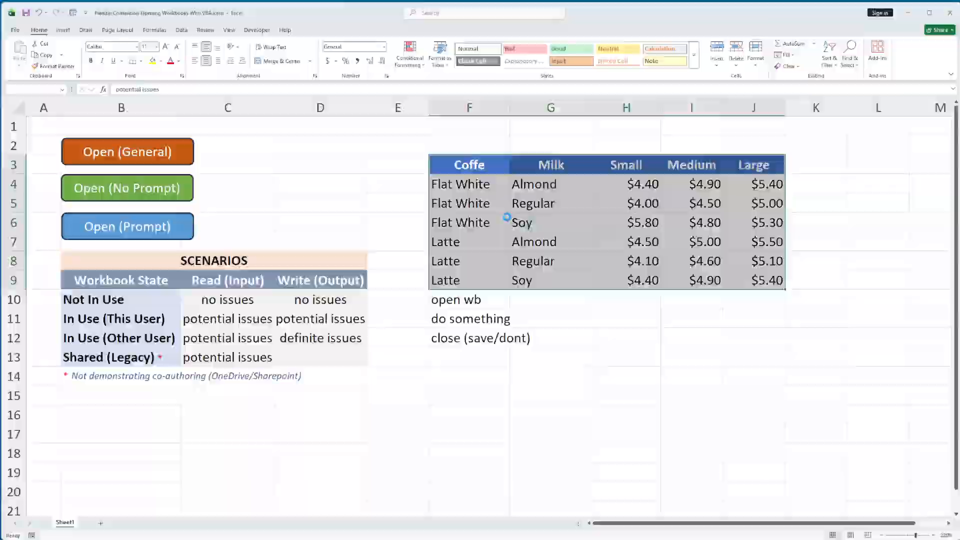
{"action": "left_click", "coordinate": [757, 336]}
{"action": "left_click", "coordinate": [640, 185]}
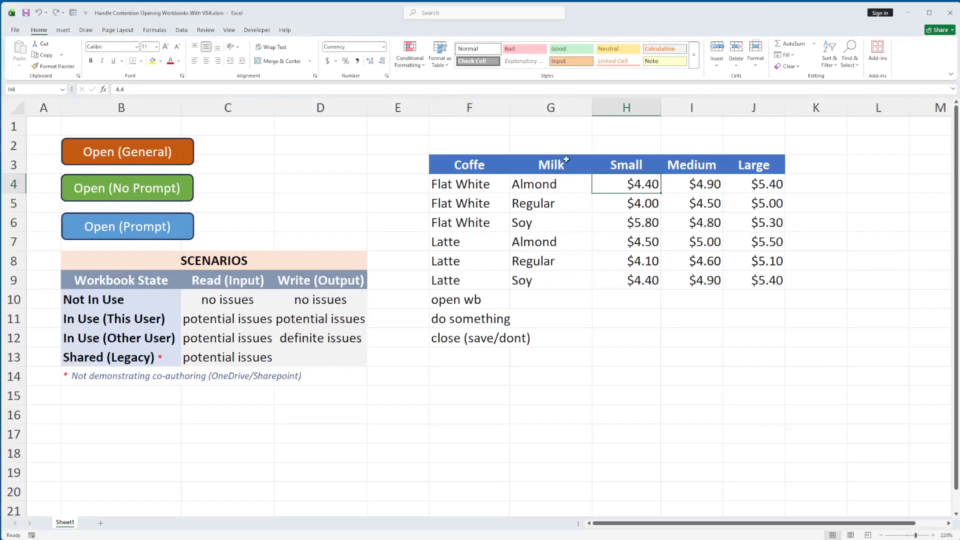
Clear the imported coffee price table in F3:J9 by copying the blank cells F2:J2 over it.
{"action": "left_click", "coordinate": [485, 145]}
{"action": "left_click", "coordinate": [773, 147], "text": "shift"}
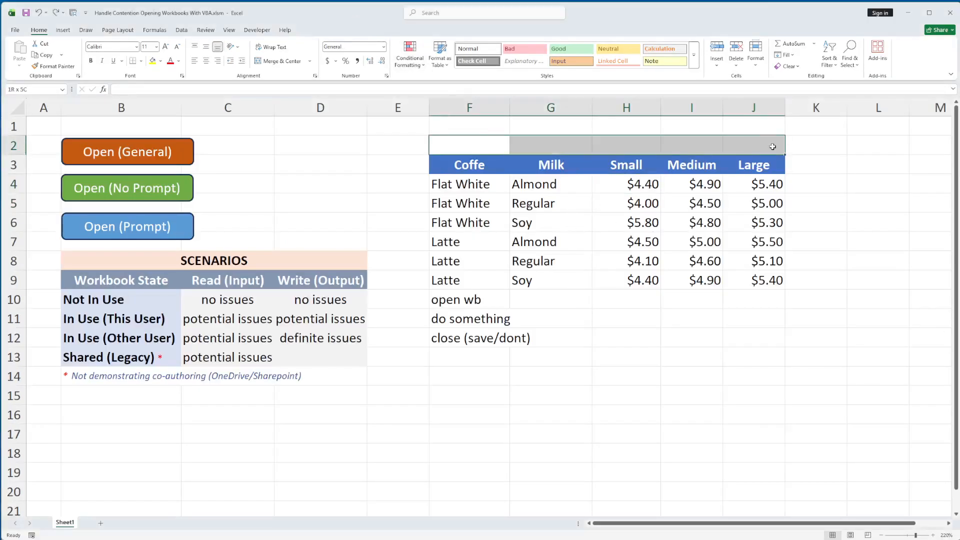
{"action": "key", "text": "ctrl+c"}
{"action": "key", "text": "Down"}
{"action": "key", "text": "shift+Right"}
{"action": "key", "text": "shift+Right"}
{"action": "key", "text": "shift+Right"}
{"action": "key", "text": "shift+Right"}
{"action": "key", "text": "shift+Down"}
{"action": "key", "text": "shift+Down"}
{"action": "key", "text": "shift+Down"}
{"action": "key", "text": "shift+Down"}
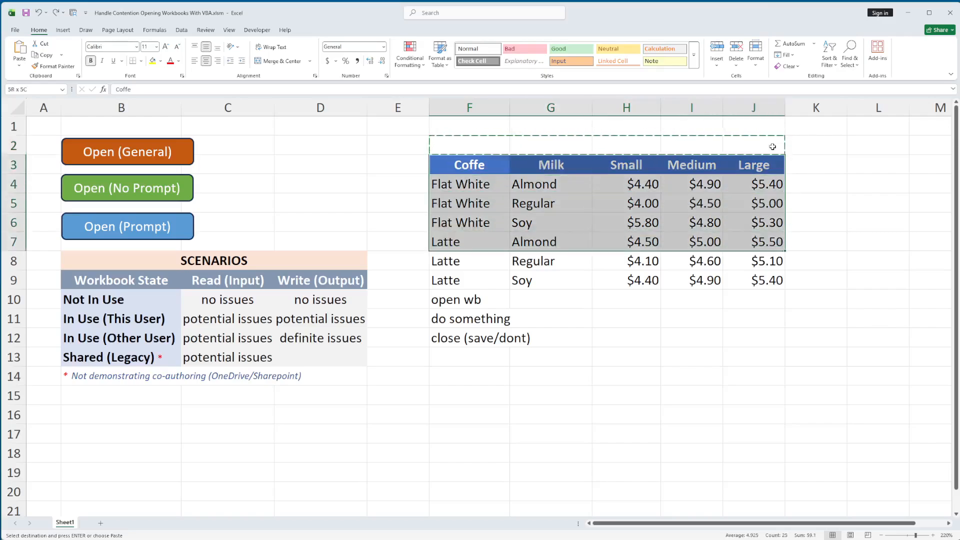
{"action": "key", "text": "shift+Down"}
{"action": "key", "text": "shift+Down"}
{"action": "key", "text": "Return"}
{"action": "key", "text": "Up"}
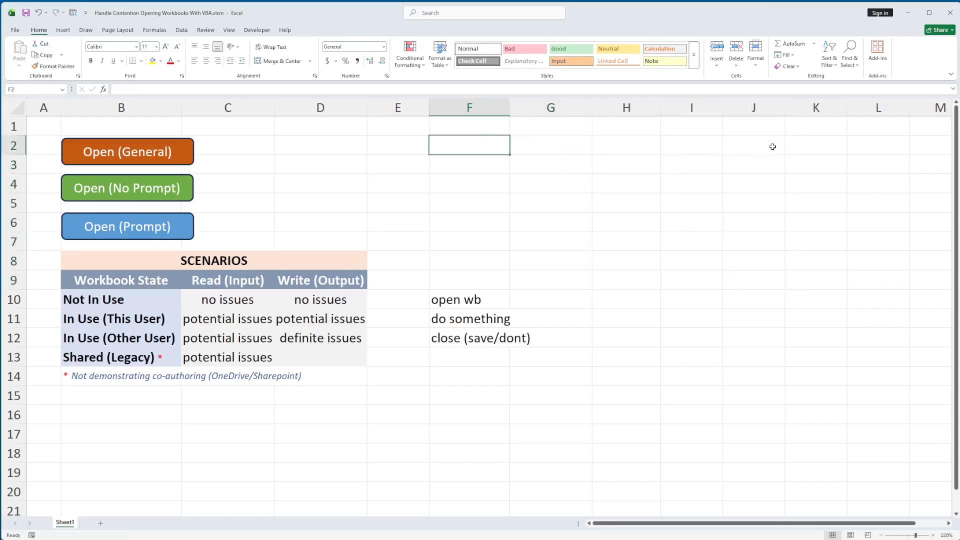
{"action": "key", "text": "Right"}
In OpenSourceBasic, set forRead to False so the macro writes to the source workbook.
{"action": "left_click", "coordinate": [466, 301]}
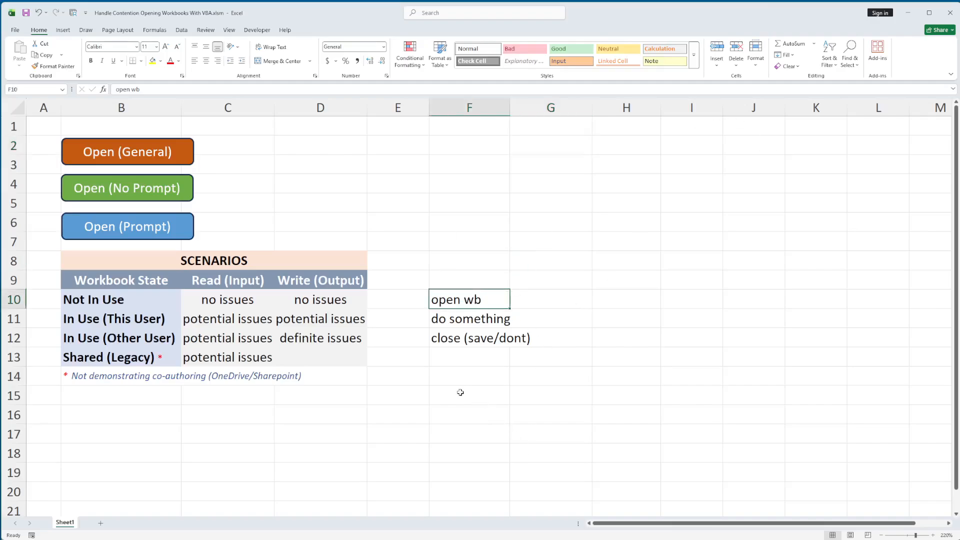
{"action": "key", "text": "Down"}
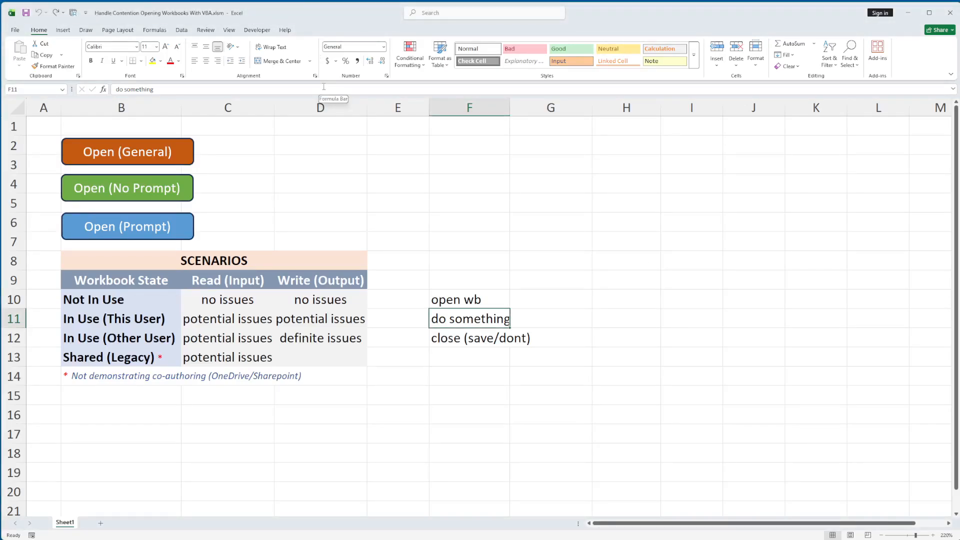
{"action": "key", "text": "alt+F11"}
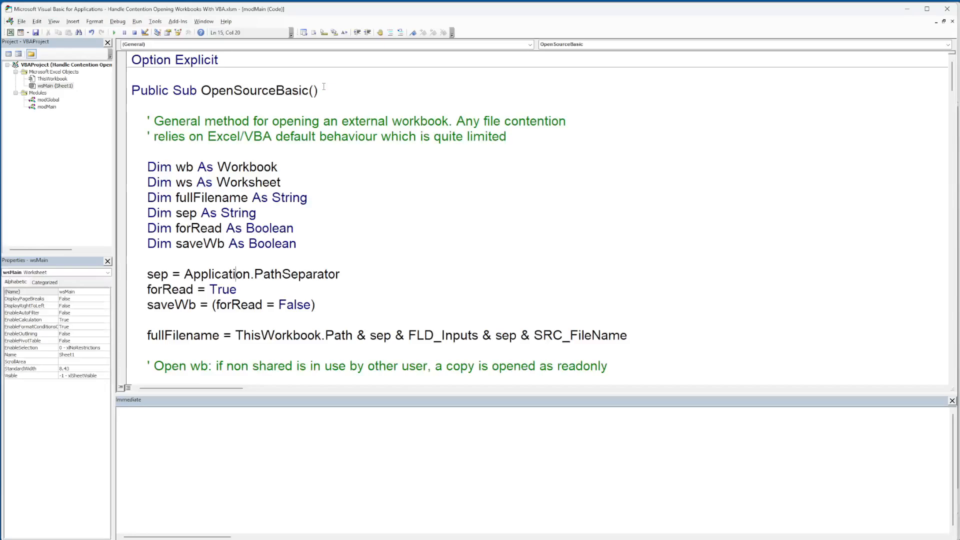
{"action": "double_click", "coordinate": [219, 289]}
{"action": "type", "text": "False"}
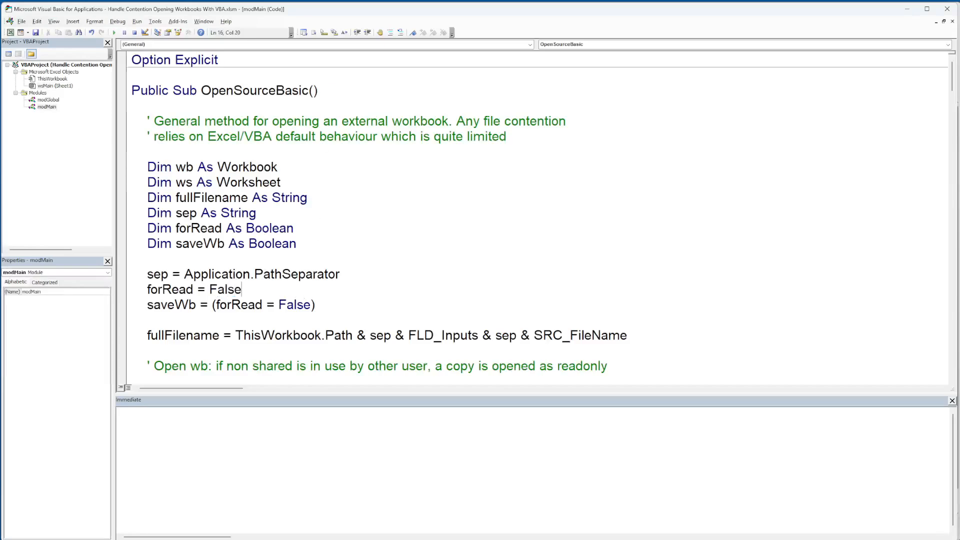
{"action": "key", "text": "Down"}
Set a breakpoint on the OpenSourceBasic line that adds 0.5 to the price in D6.
{"action": "scroll", "coordinate": [290, 284], "scroll_direction": "down", "scroll_amount": 3}
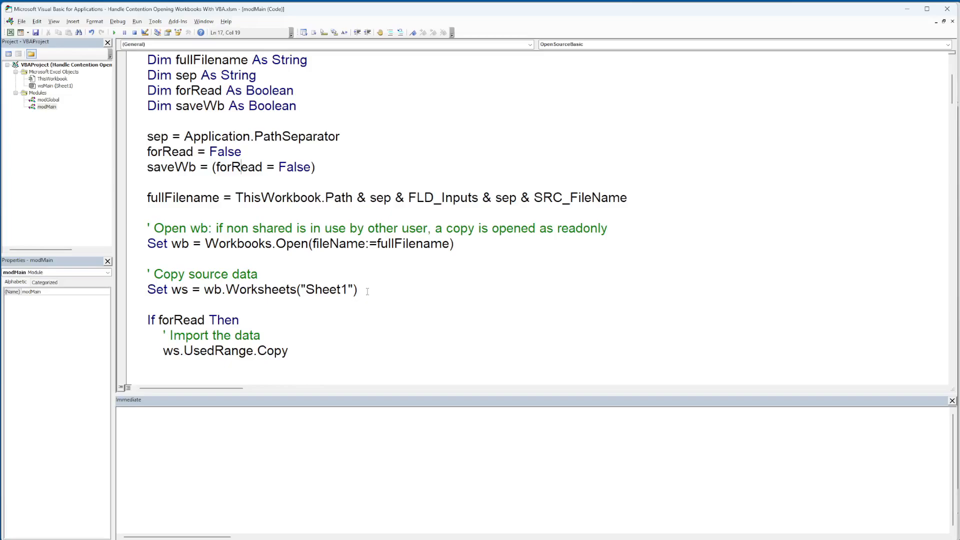
{"action": "scroll", "coordinate": [369, 289], "scroll_direction": "down", "scroll_amount": 4}
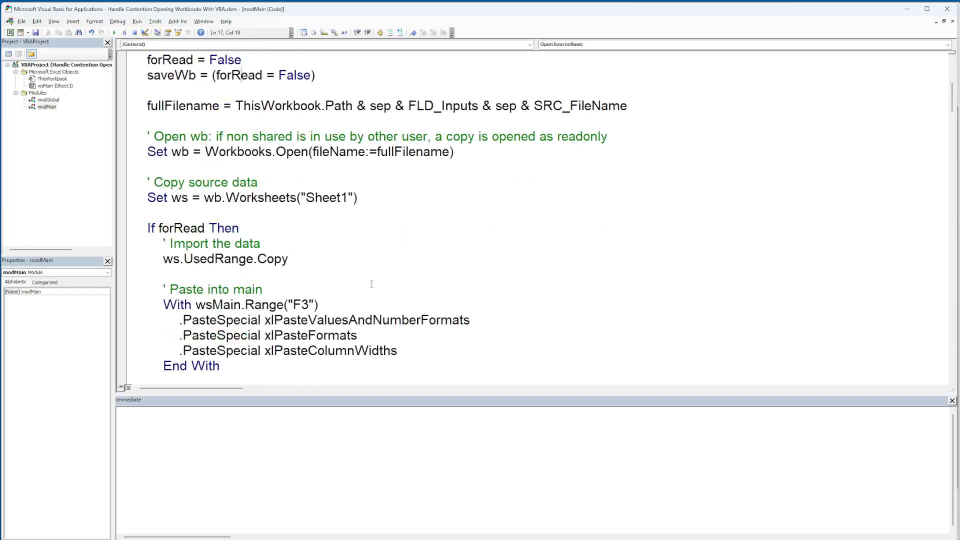
{"action": "scroll", "coordinate": [370, 286], "scroll_direction": "down", "scroll_amount": 3}
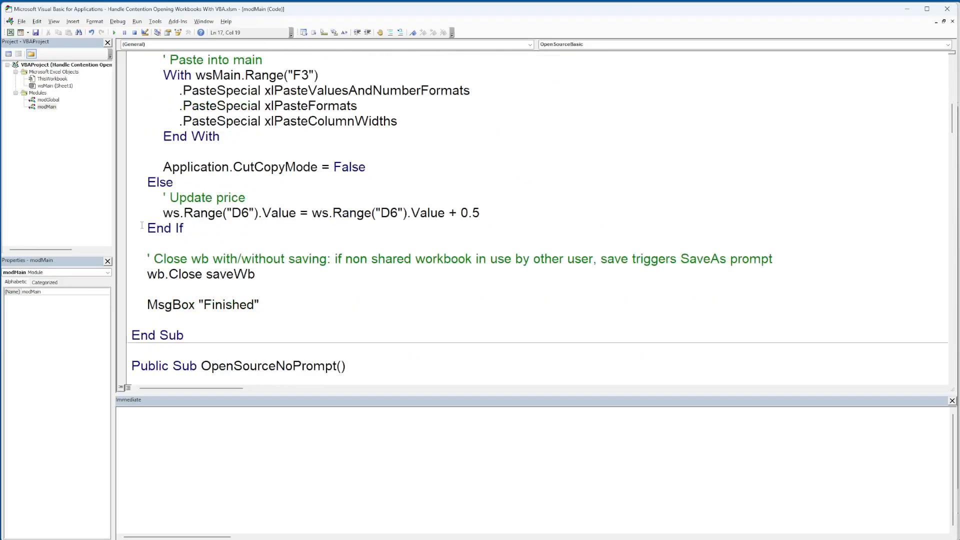
{"action": "left_click", "coordinate": [124, 214]}
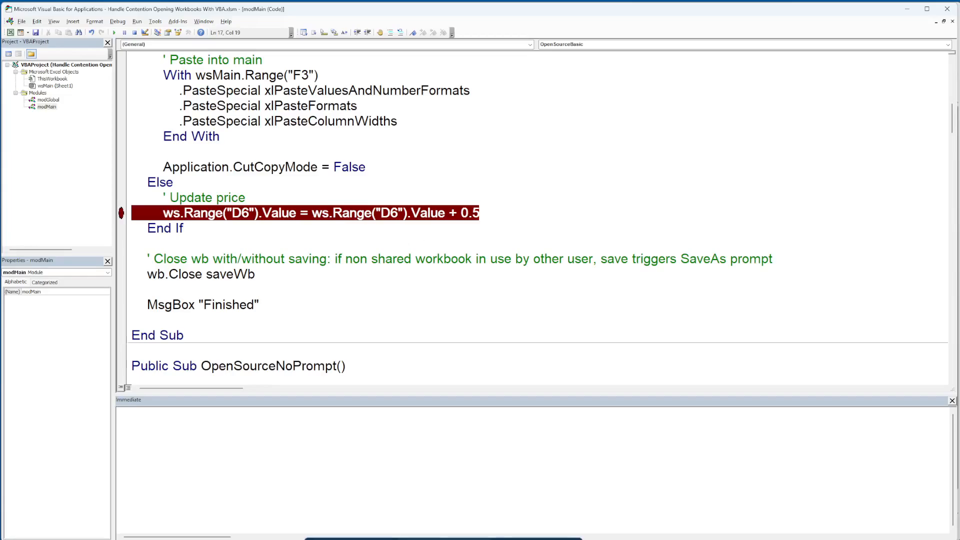
Run the Open (General) macro to the breakpoint, execute the D6 price update line, and inspect the D6 value.
{"action": "left_click", "coordinate": [358, 539]}
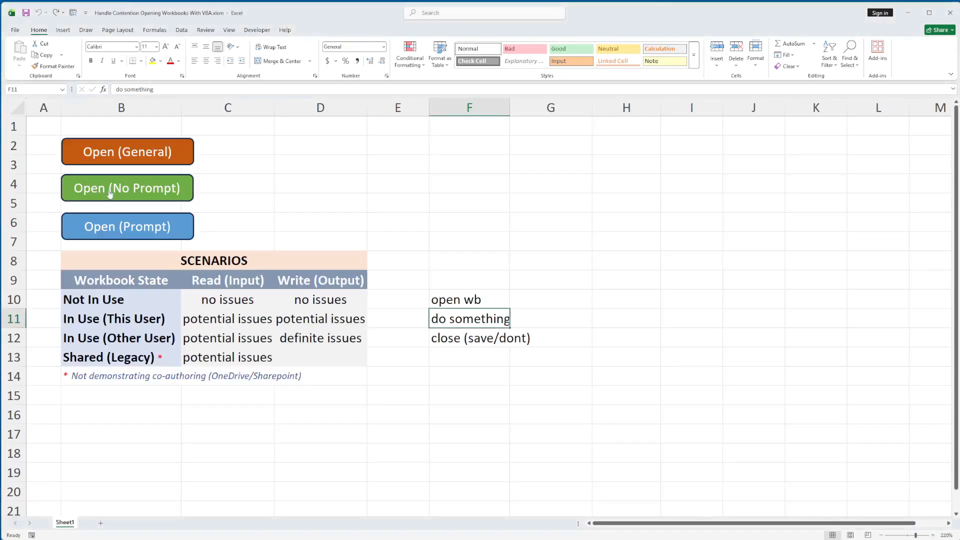
{"action": "left_click", "coordinate": [157, 157]}
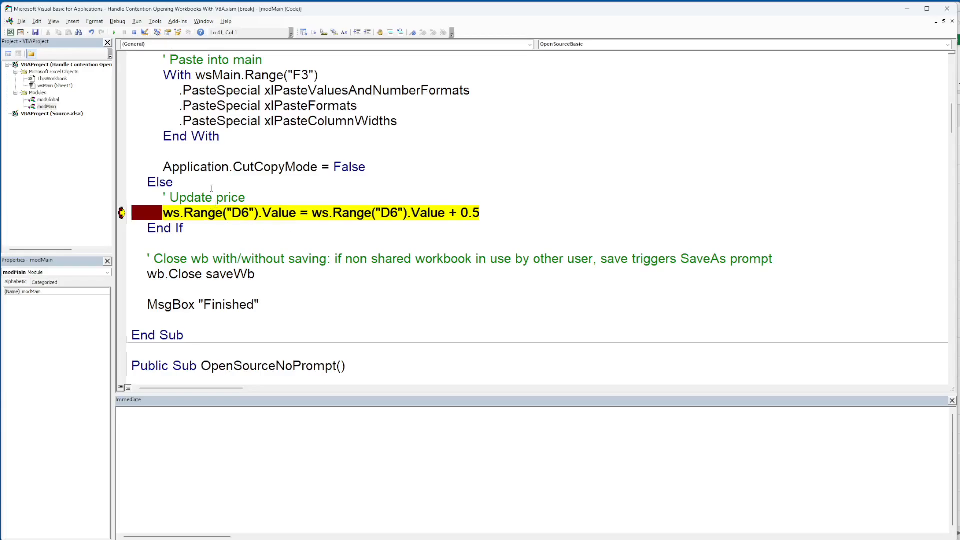
{"action": "mouse_move", "coordinate": [361, 214]}
{"action": "left_click", "coordinate": [345, 214]}
{"action": "key", "text": "F8"}
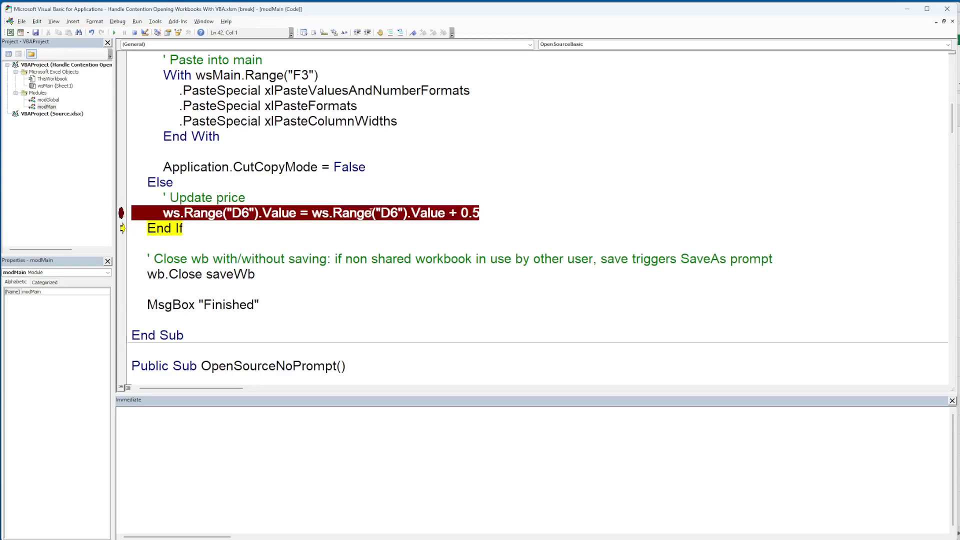
{"action": "mouse_move", "coordinate": [356, 210]}
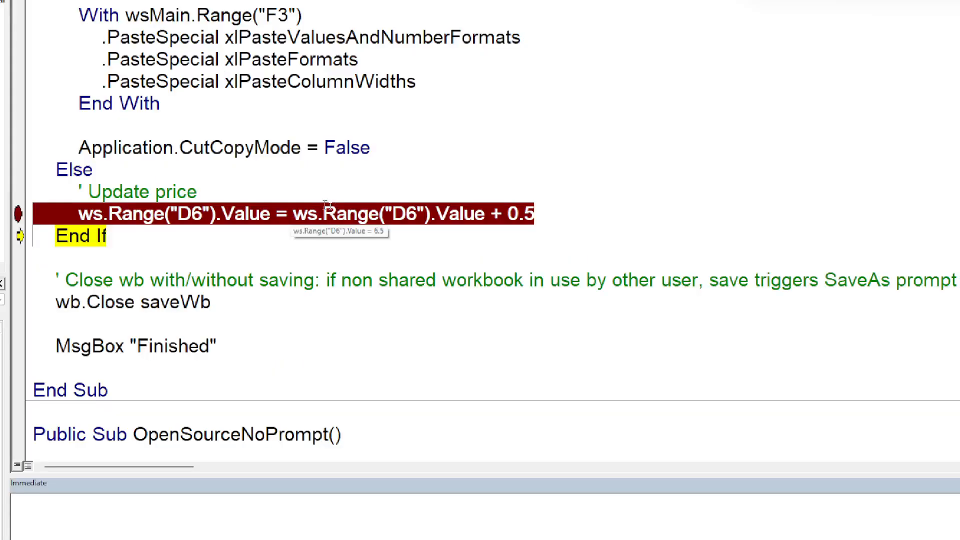
{"action": "mouse_move", "coordinate": [245, 216]}
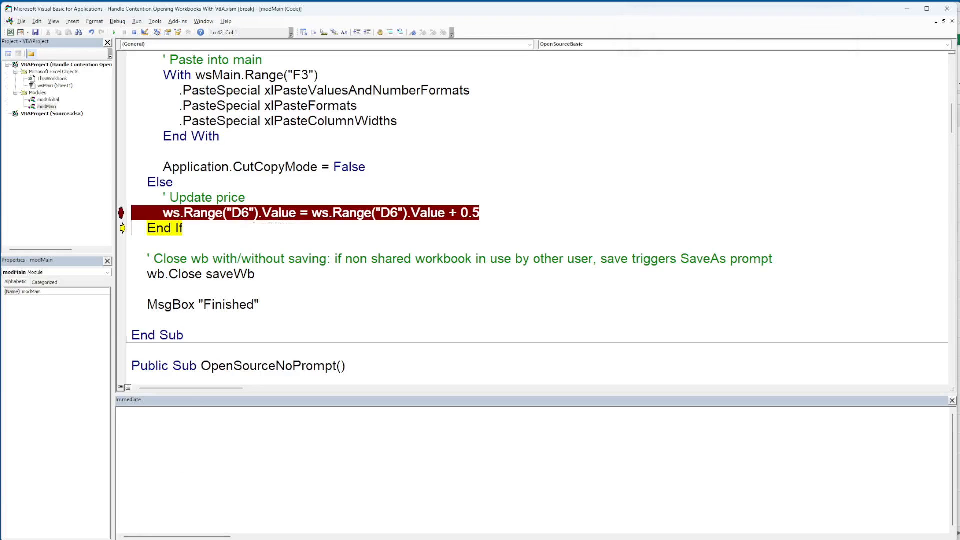
In the other user's shared Source.xlsx, set the price in D6 to 6.7 and return to the paused code.
{"action": "mouse_move", "coordinate": [484, 539]}
{"action": "left_click", "coordinate": [360, 538]}
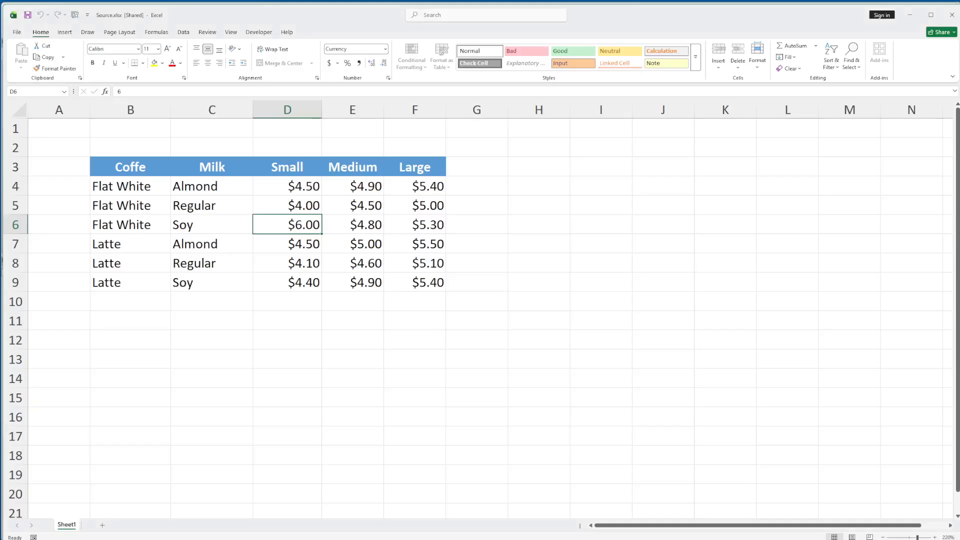
{"action": "double_click", "coordinate": [287, 226]}
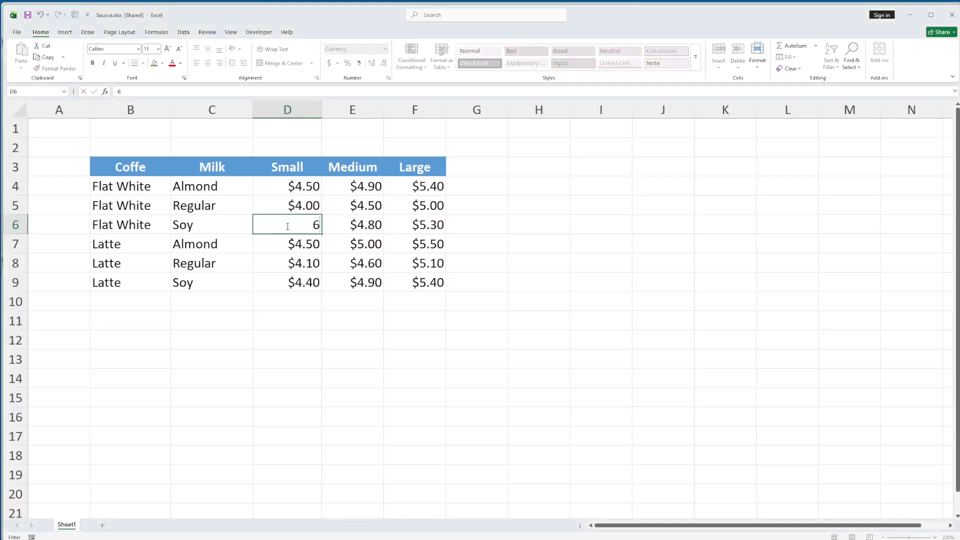
{"action": "type", "text": ".7"}
{"action": "key", "text": "shift+Tab"}
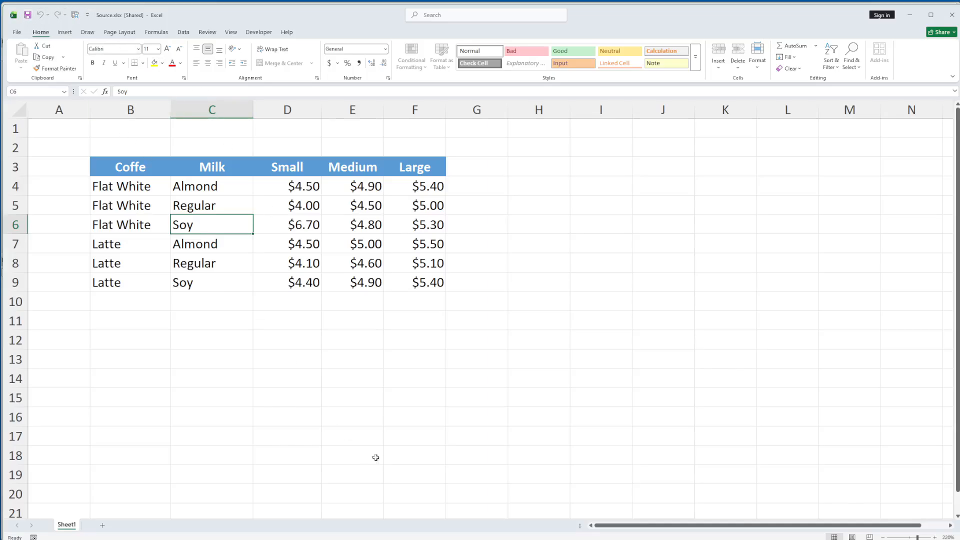
{"action": "key", "text": "alt+Tab"}
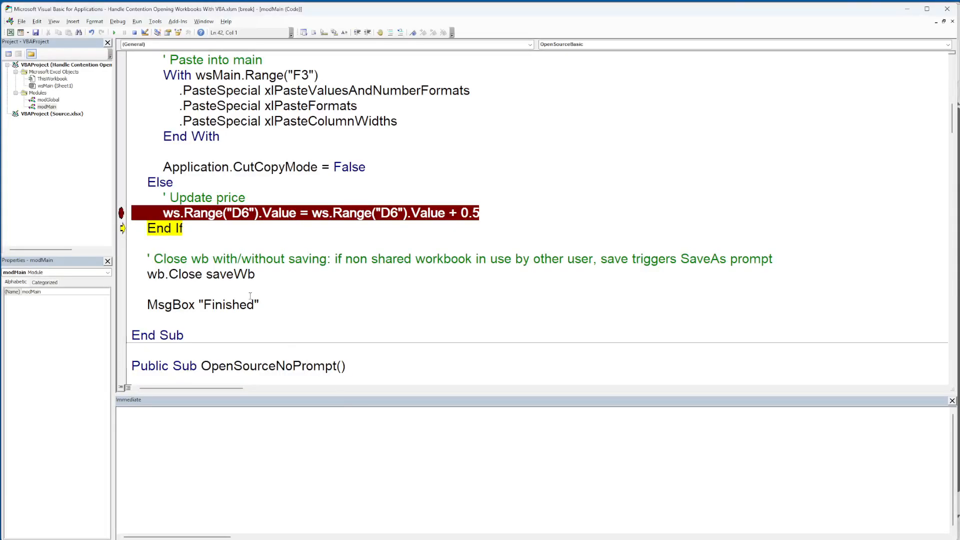
Resume the paused macro, resolve the D6 conflict by accepting the macro's own change, and dismiss the Finished message.
{"action": "left_click", "coordinate": [200, 230]}
{"action": "key", "text": "F5"}
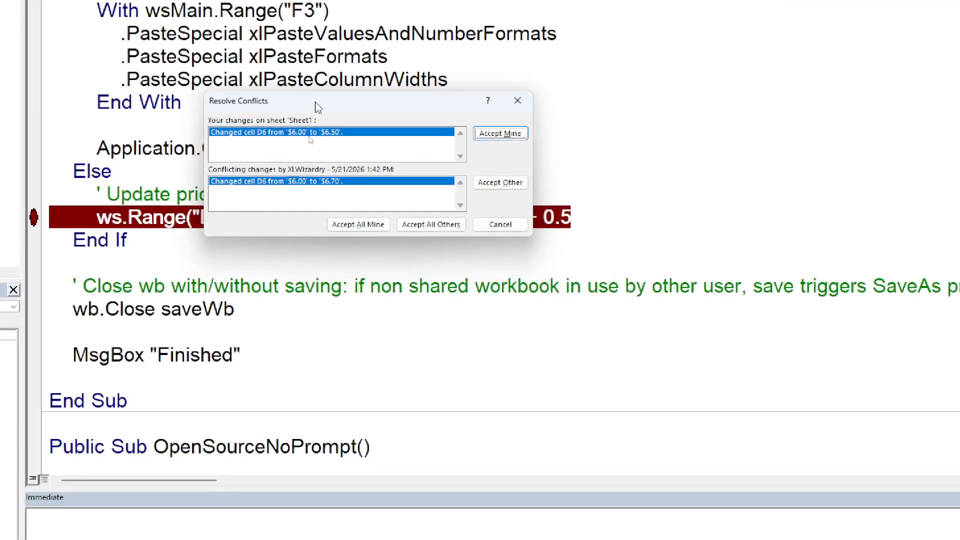
{"action": "left_click_drag", "start_coordinate": [310, 140], "coordinate": [280, 127]}
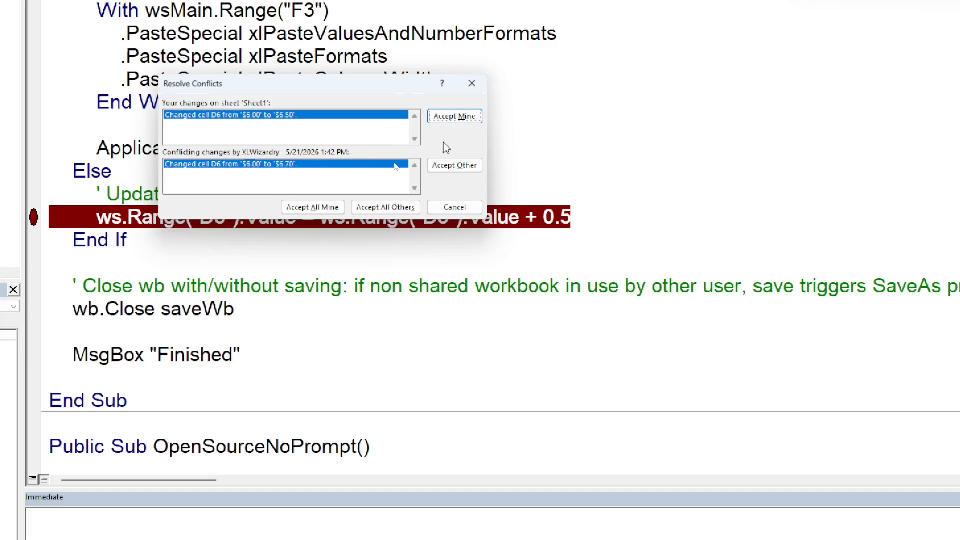
{"action": "left_click", "coordinate": [454, 119]}
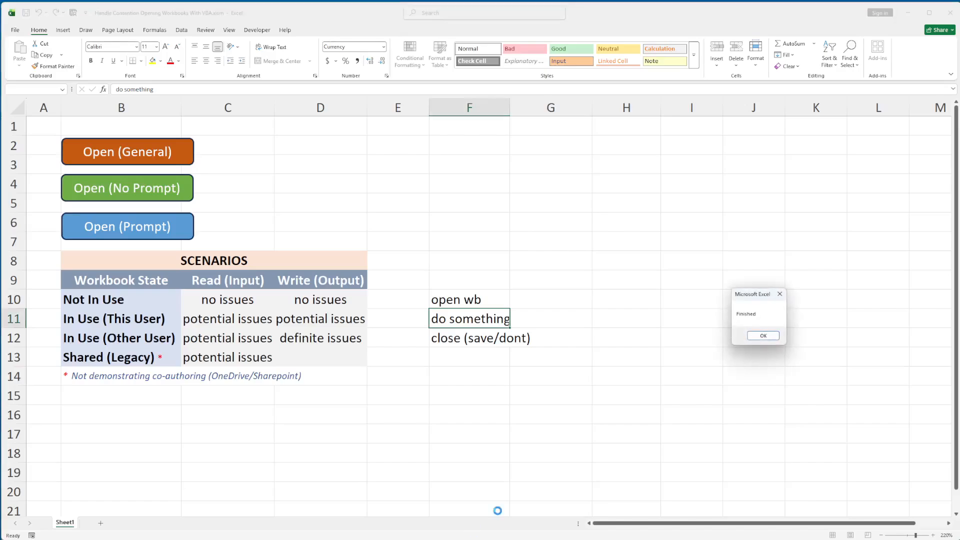
{"action": "left_click", "coordinate": [763, 335]}
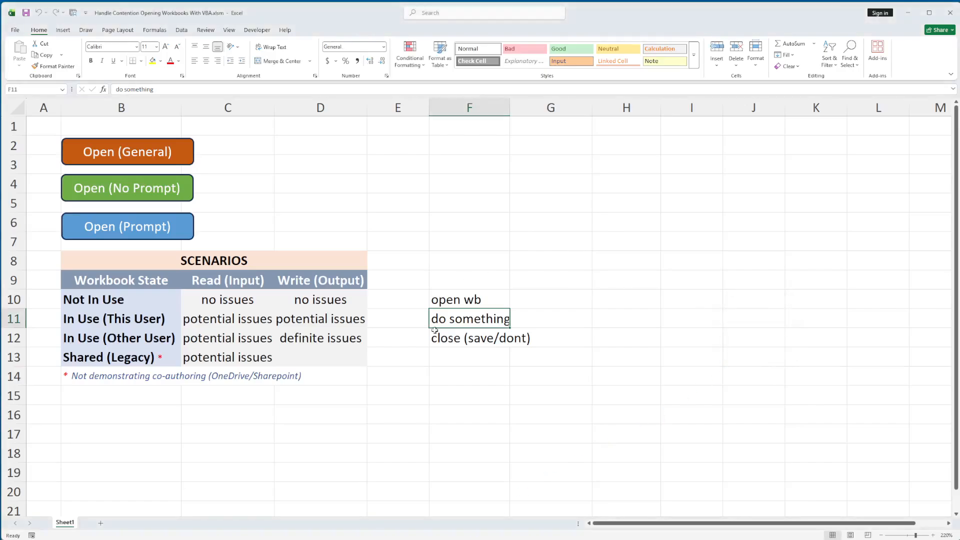
Enter "definite issues" under Write (Output) for the Shared (Legacy) row of the SCENARIOS table.
{"action": "double_click", "coordinate": [439, 358]}
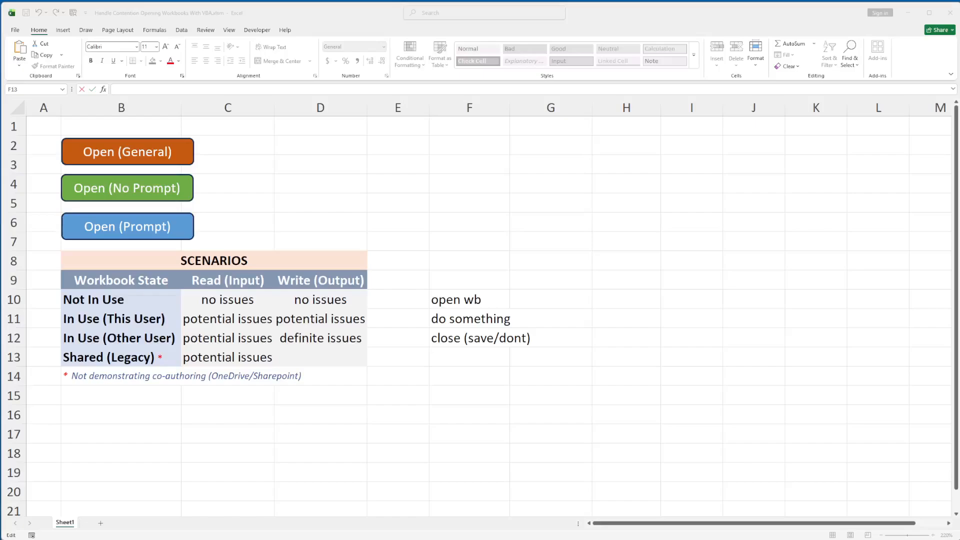
{"action": "left_click", "coordinate": [715, 10]}
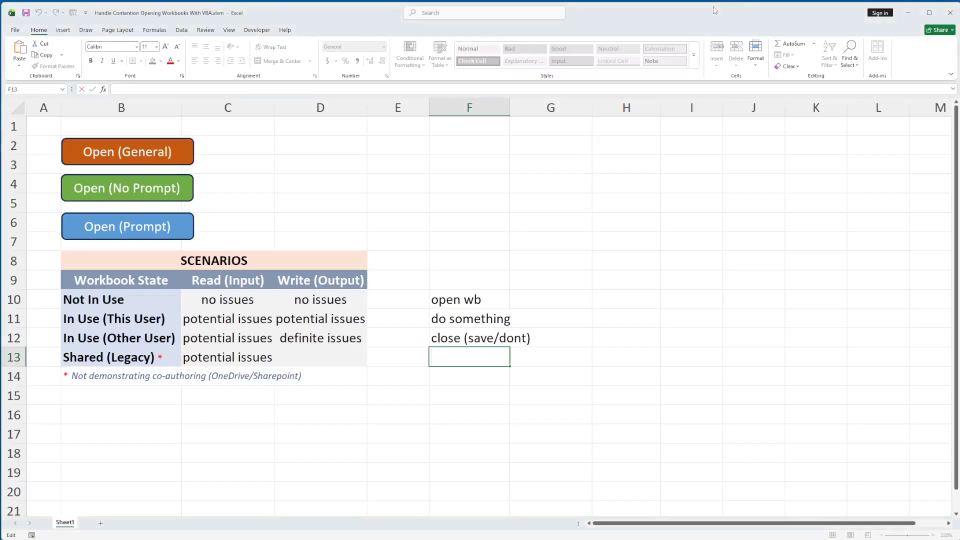
{"action": "key", "text": "Escape"}
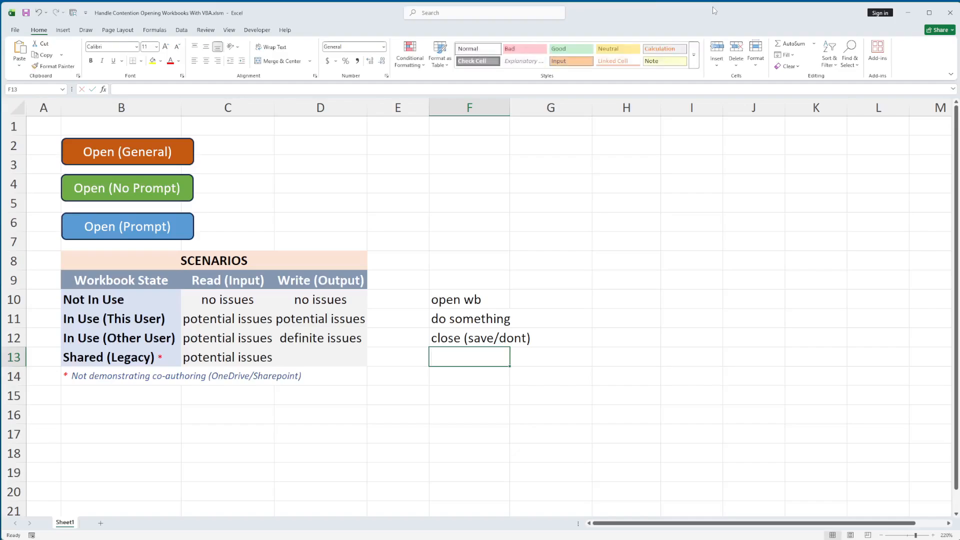
{"action": "key", "text": "Left"}
{"action": "key", "text": "Left"}
{"action": "type", "text": "d"}
{"action": "key", "text": "Return"}
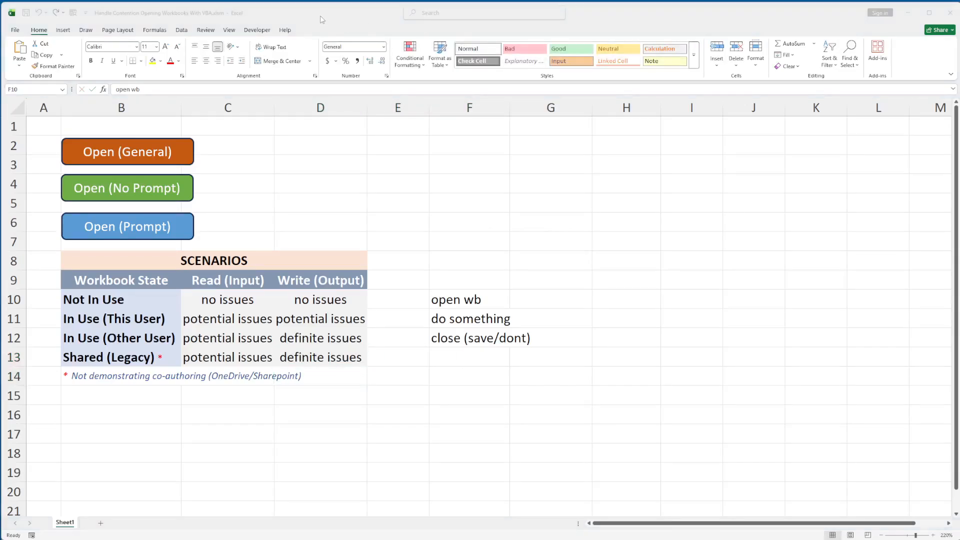
{"action": "left_click", "coordinate": [322, 16]}
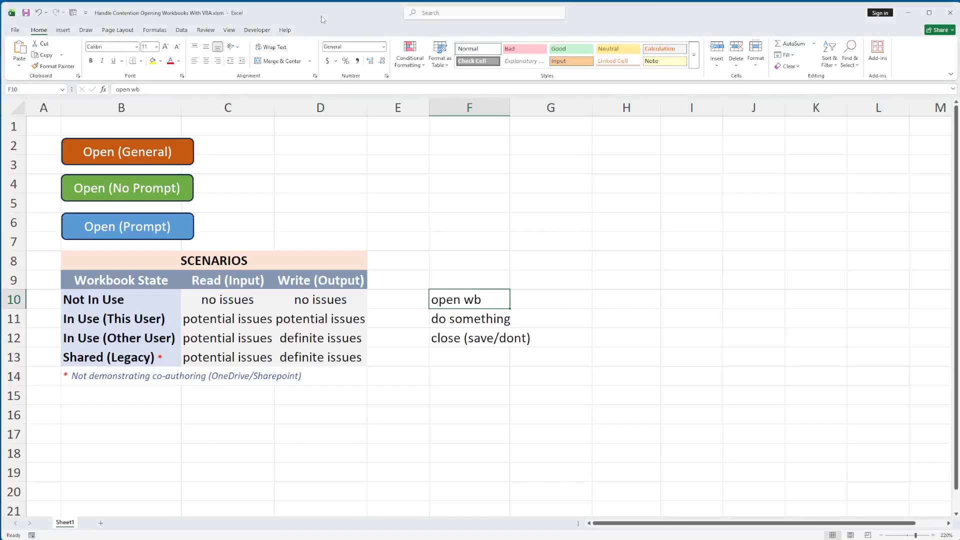